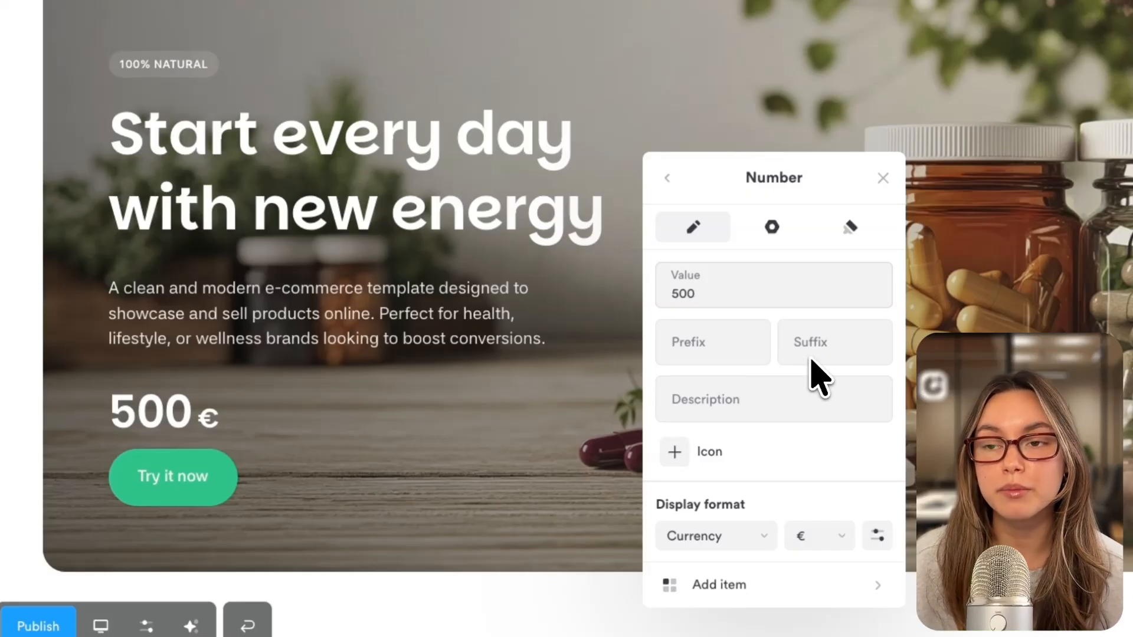
# Give the hero section's 500 number the prefix "Only" and the description "Join today".
pyautogui.click(738, 354)
pyautogui.write('Only')
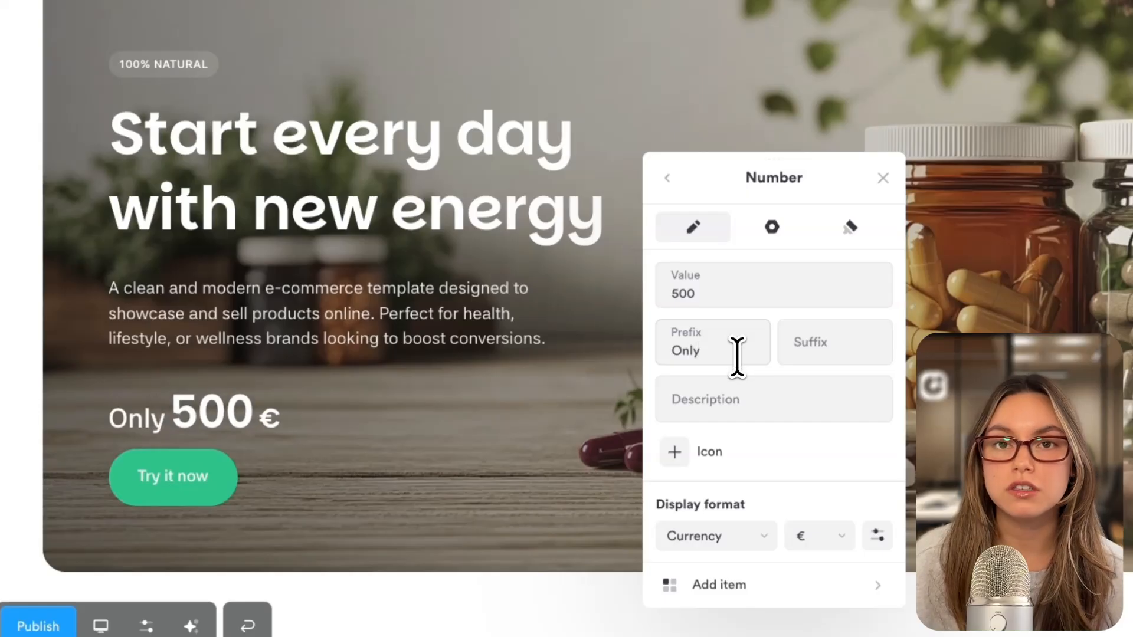
pyautogui.click(765, 412)
pyautogui.write('Join today')
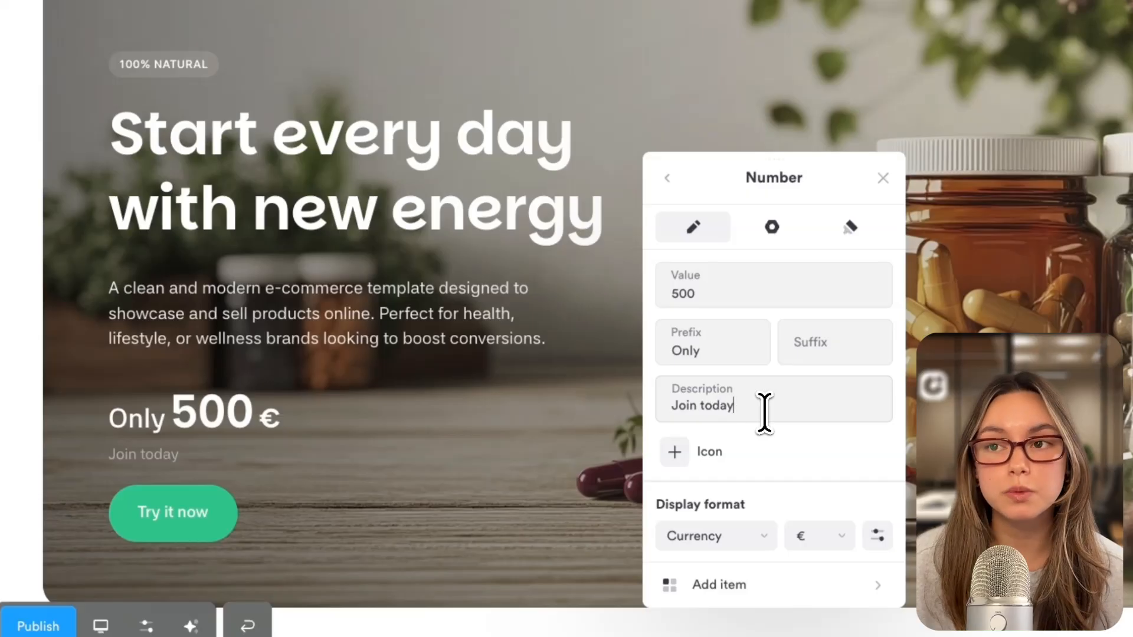
# Keep the number's display format as Currency and set its currency symbol to $.
pyautogui.click(752, 537)
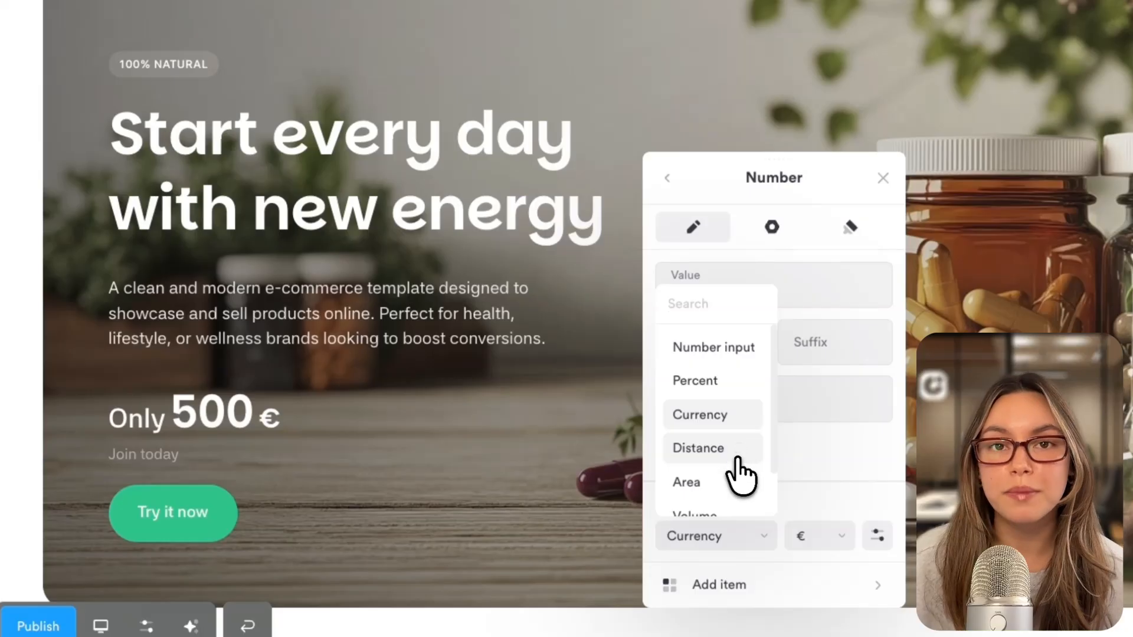
pyautogui.scroll(-2, 739, 466)
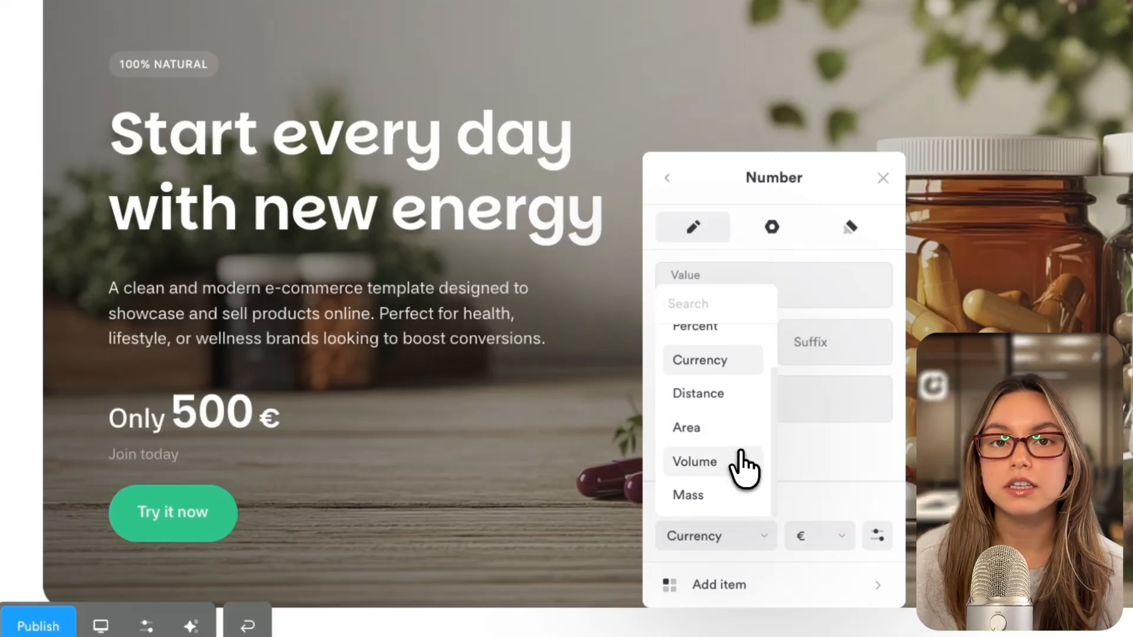
pyautogui.click(826, 543)
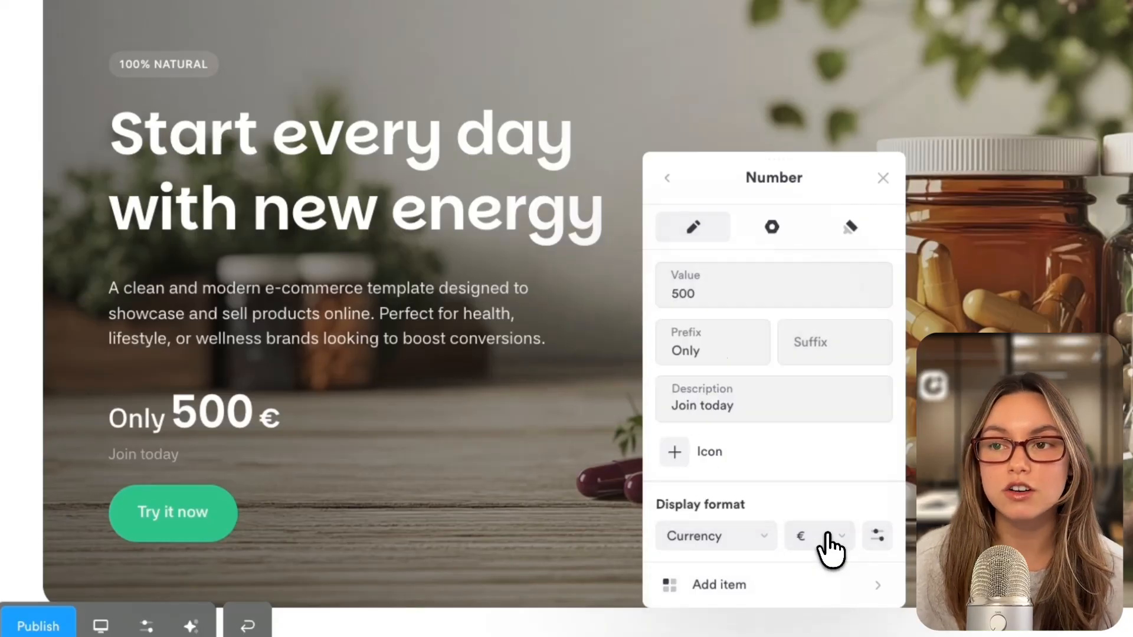
pyautogui.click(838, 548)
pyautogui.click(806, 354)
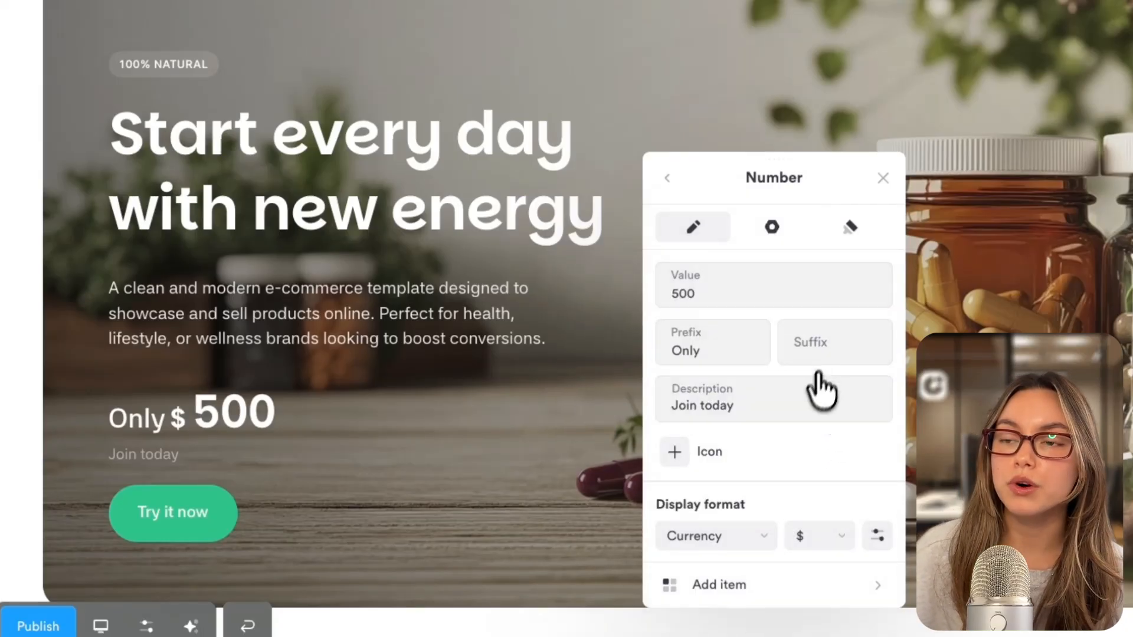
pyautogui.click(789, 590)
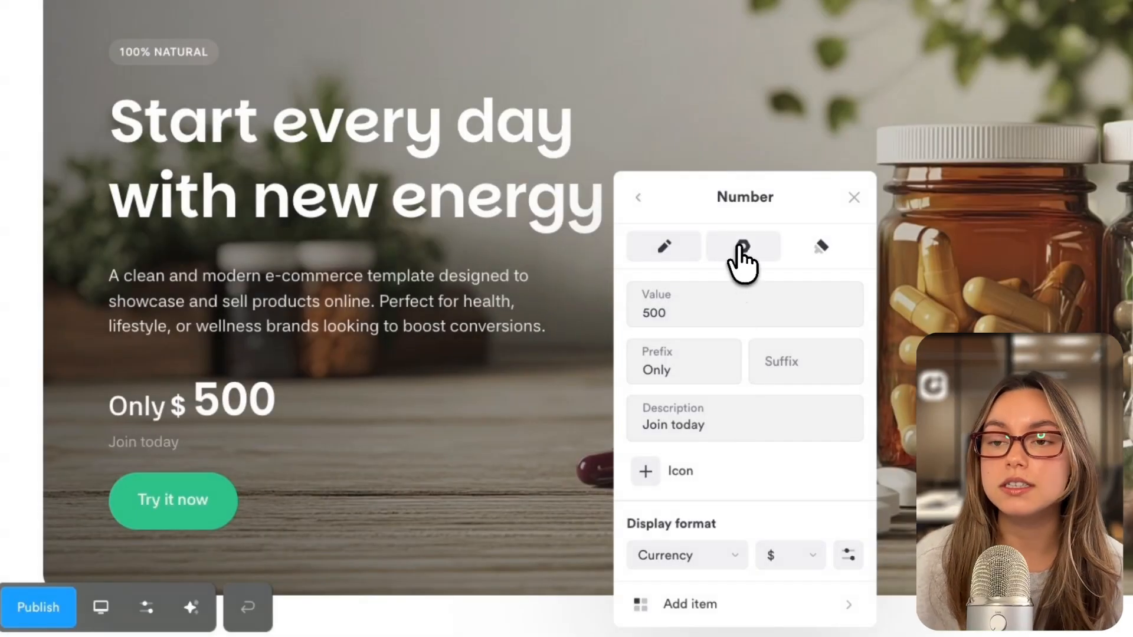
# Set the horizontal gap between the price number's parts to 0.7 in its design settings.
pyautogui.click(742, 254)
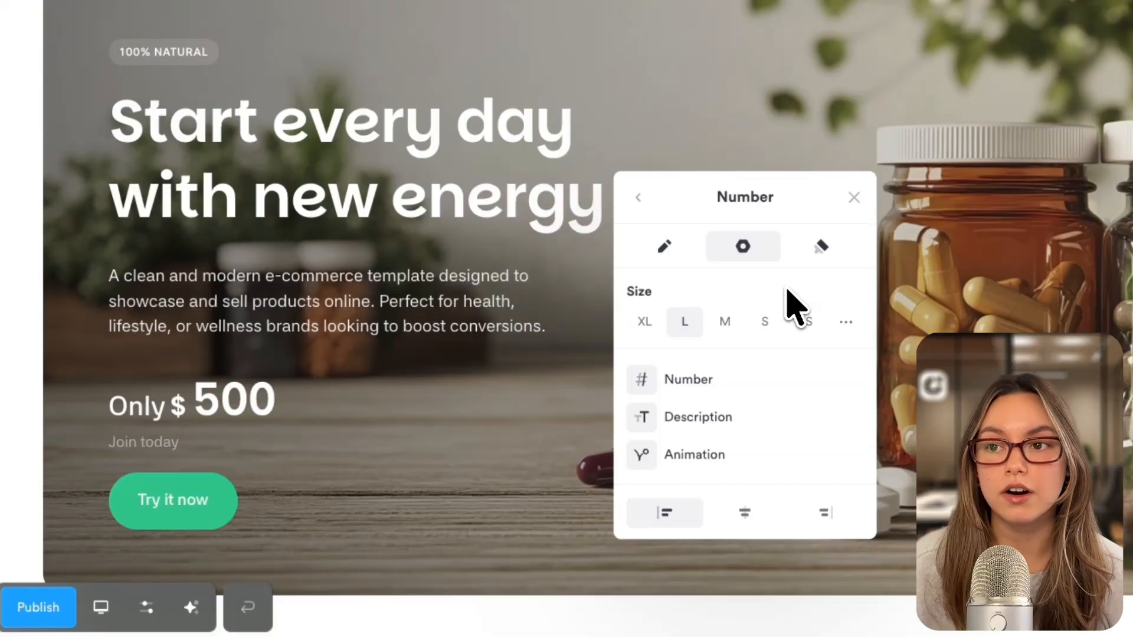
pyautogui.click(770, 379)
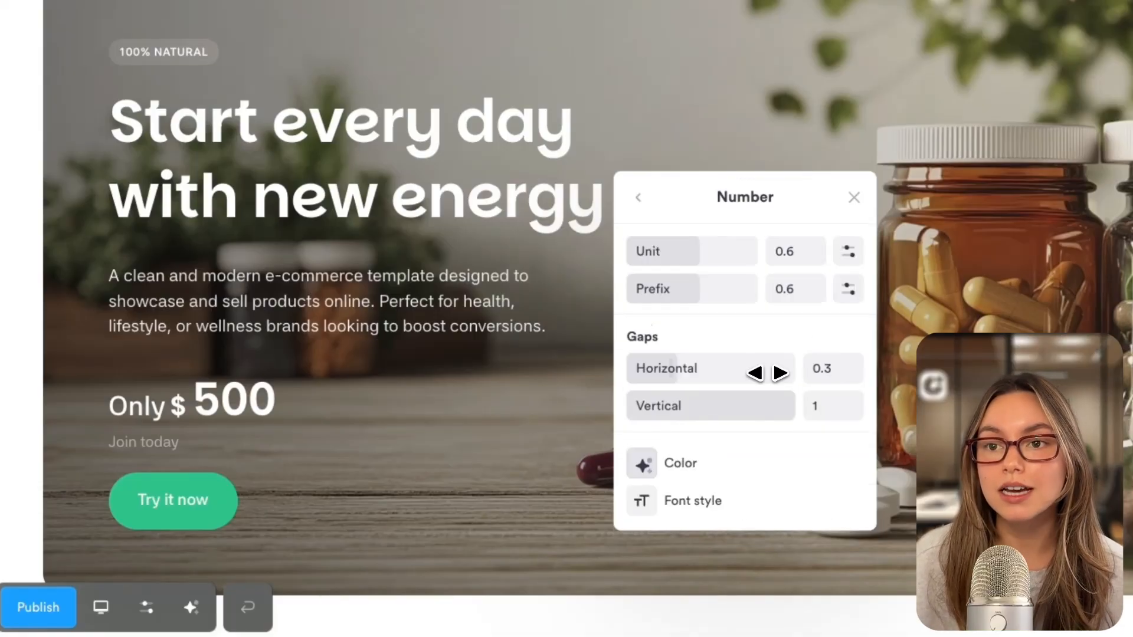
pyautogui.moveTo(767, 372); pyautogui.dragTo(744, 370)
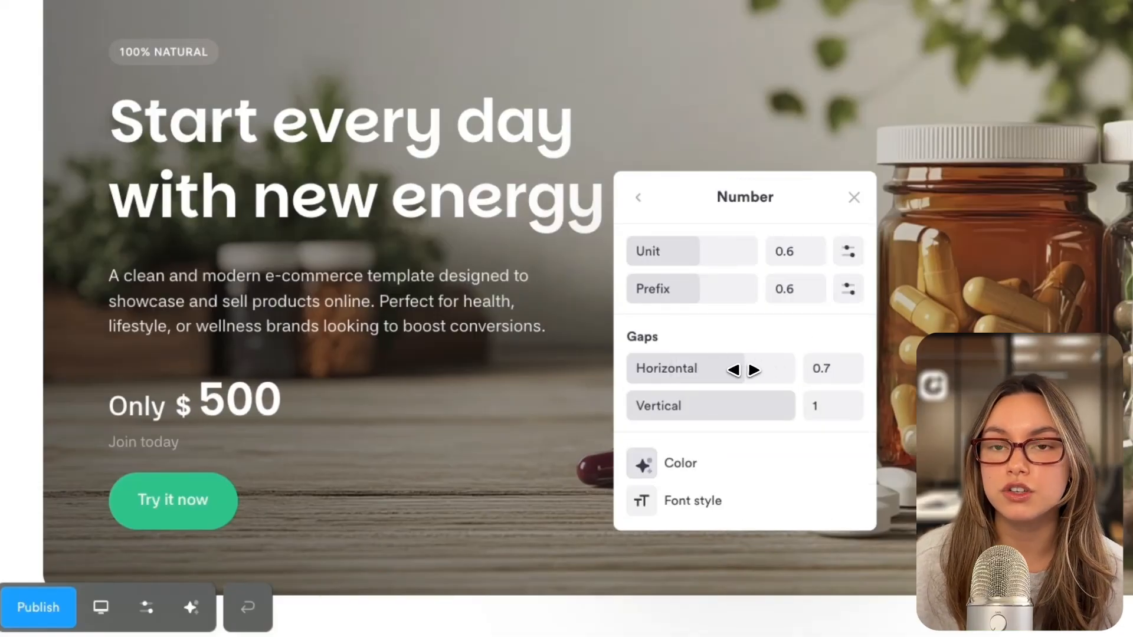
pyautogui.click(637, 199)
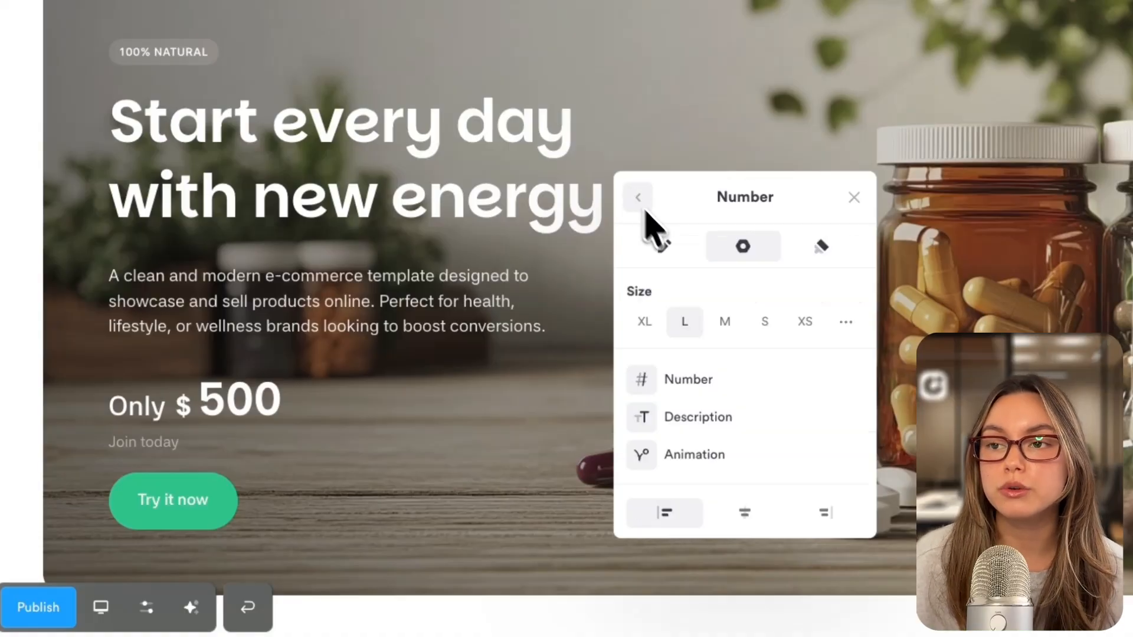
# Set the size of the number's "Join today" description to S.
pyautogui.click(732, 436)
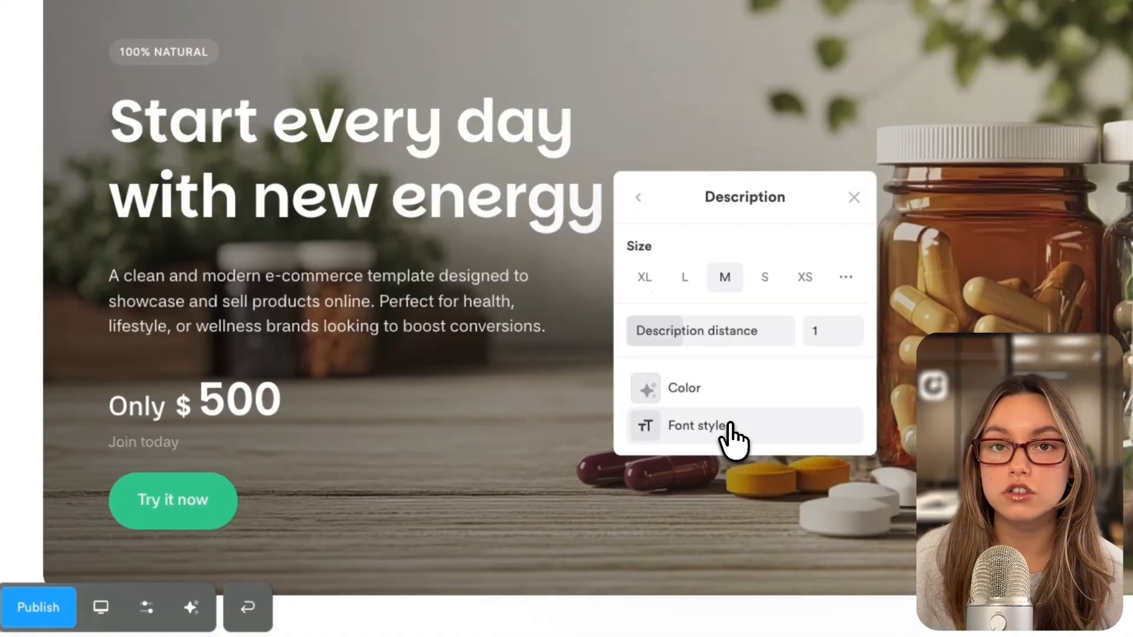
pyautogui.click(763, 280)
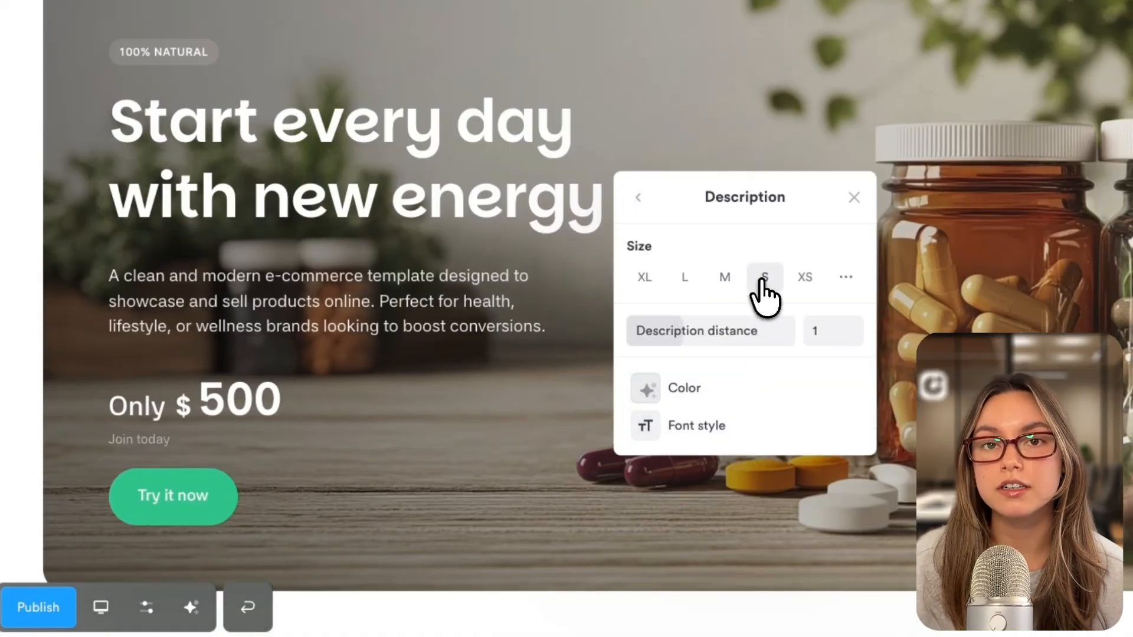
pyautogui.click(638, 198)
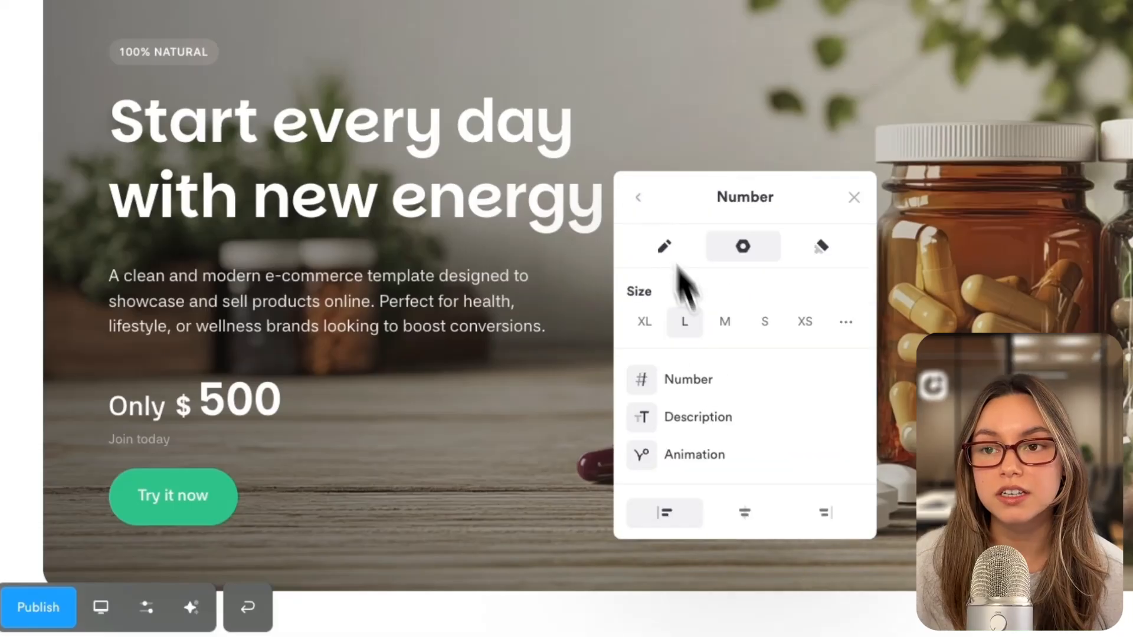
# Try the Slot and None animation types on the number, return to Count and preview the animation.
pyautogui.click(729, 457)
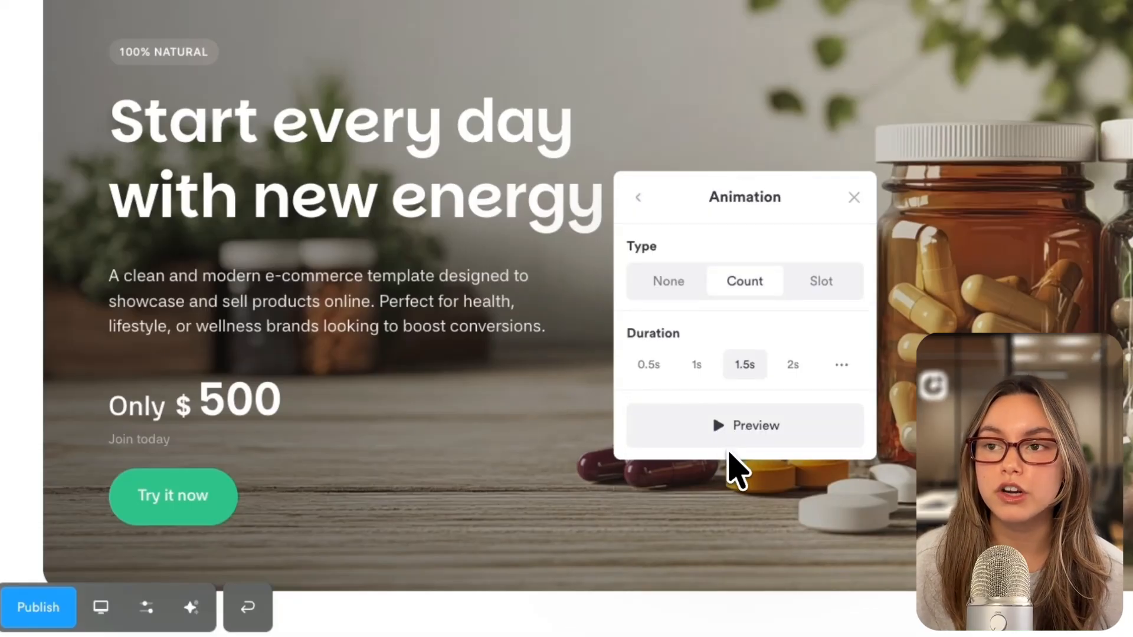
pyautogui.click(804, 283)
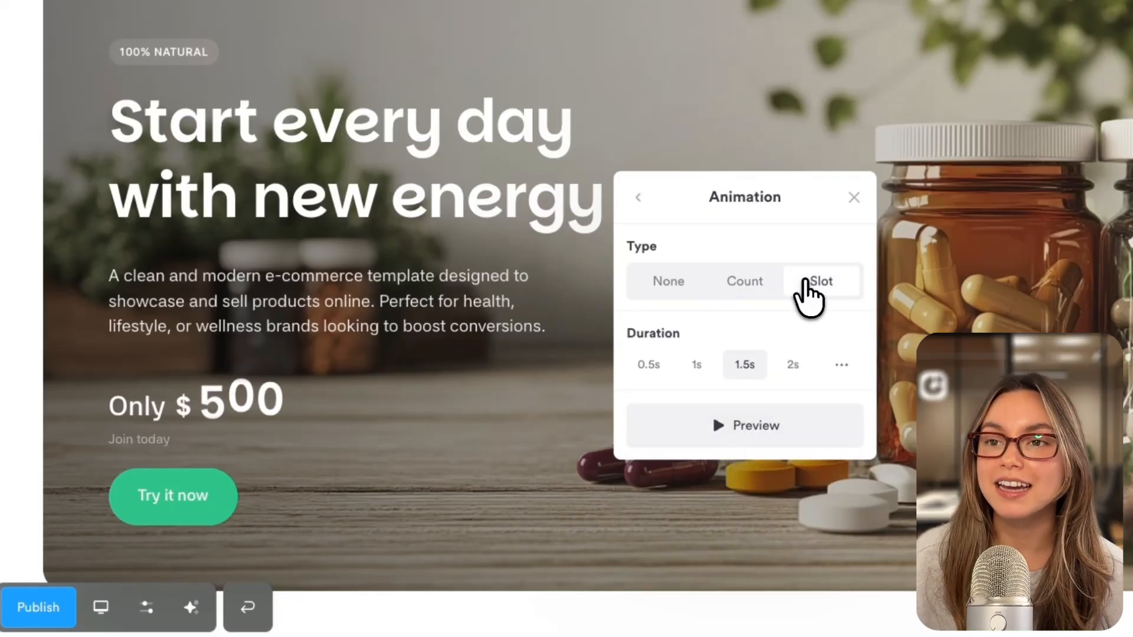
pyautogui.click(664, 286)
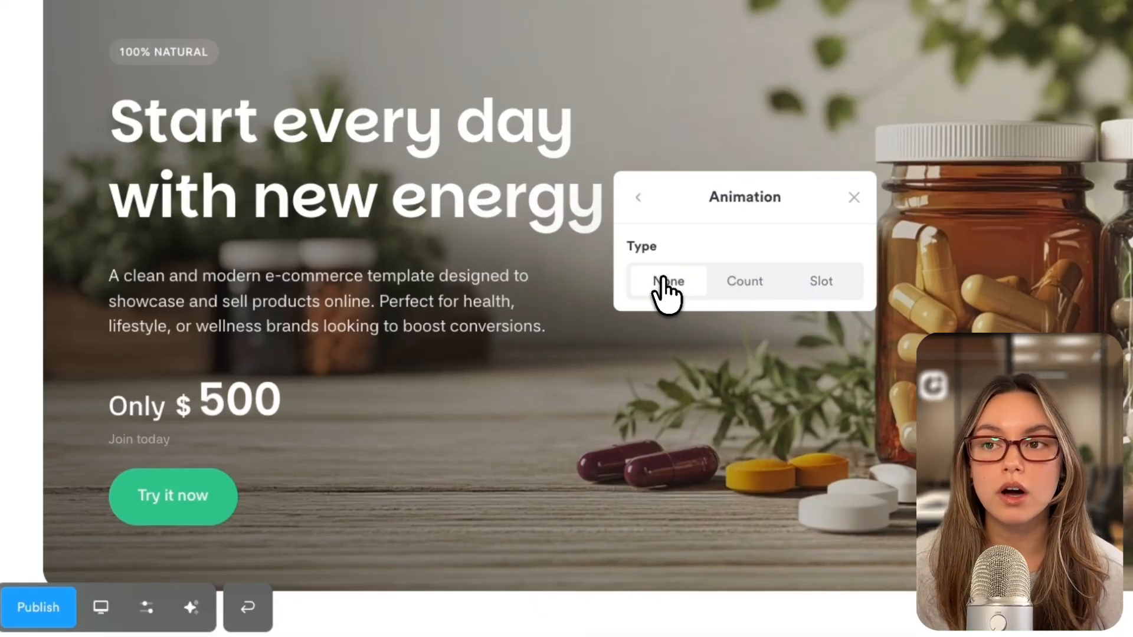
pyautogui.click(734, 289)
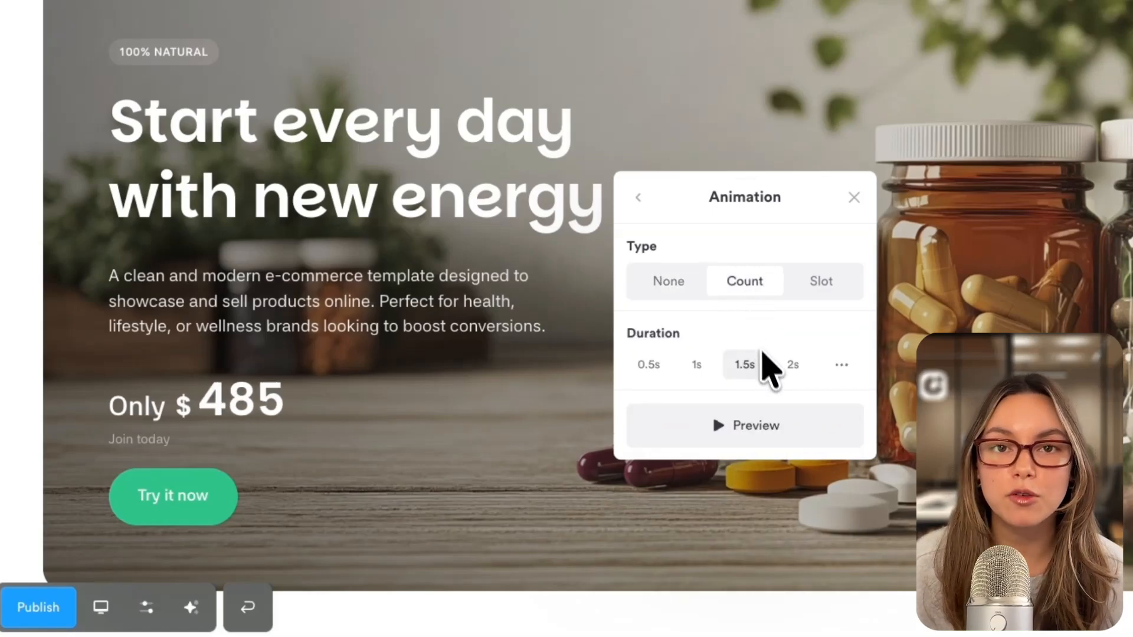
pyautogui.click(772, 431)
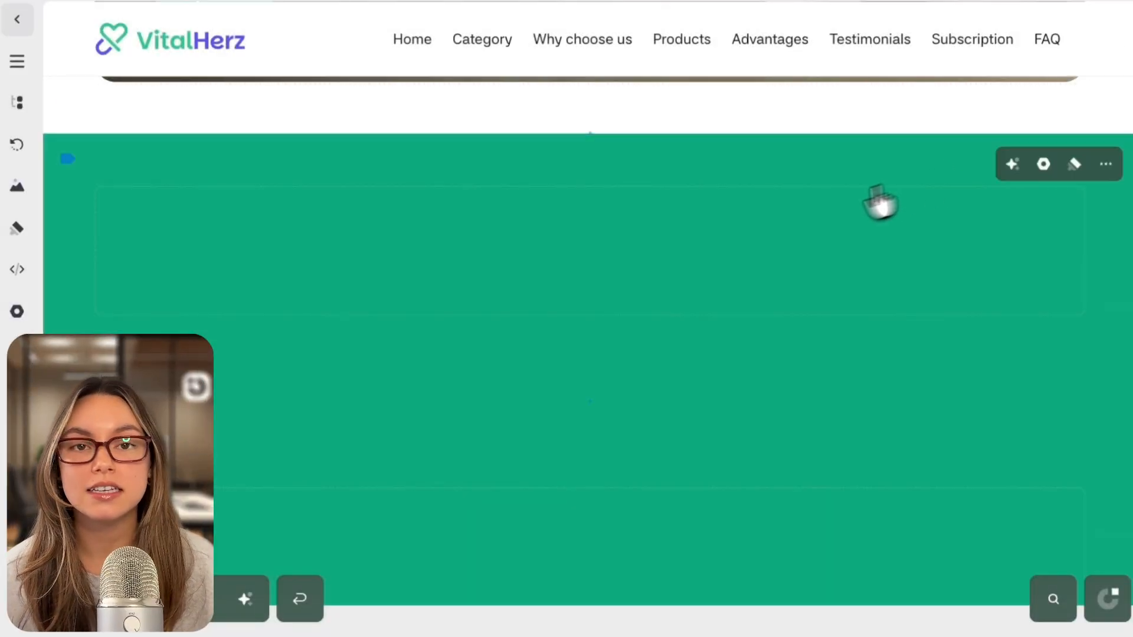
# Add a Donut stats element to the green section's upper container, with value 75 and description "Happy Customers".
pyautogui.click(590, 252)
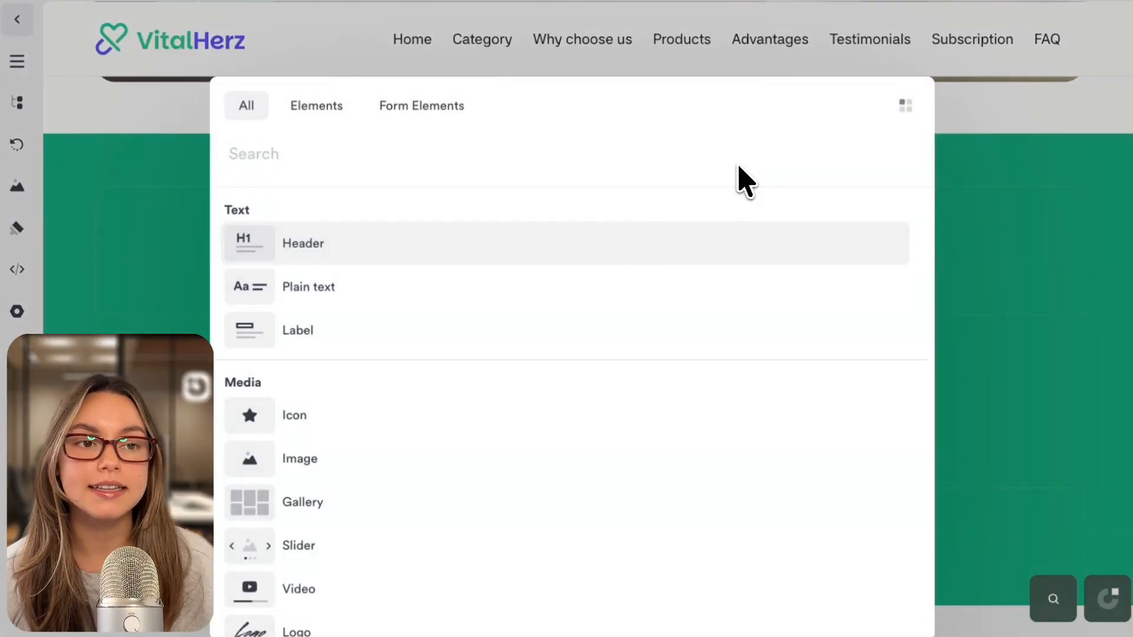
pyautogui.write('stat')
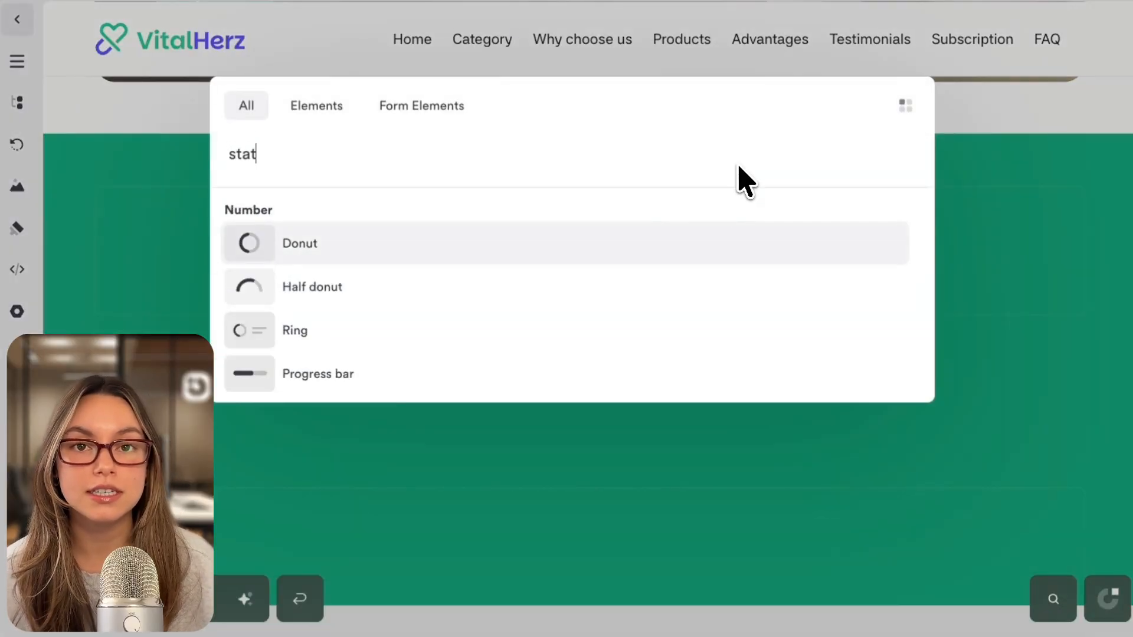
pyautogui.click(733, 246)
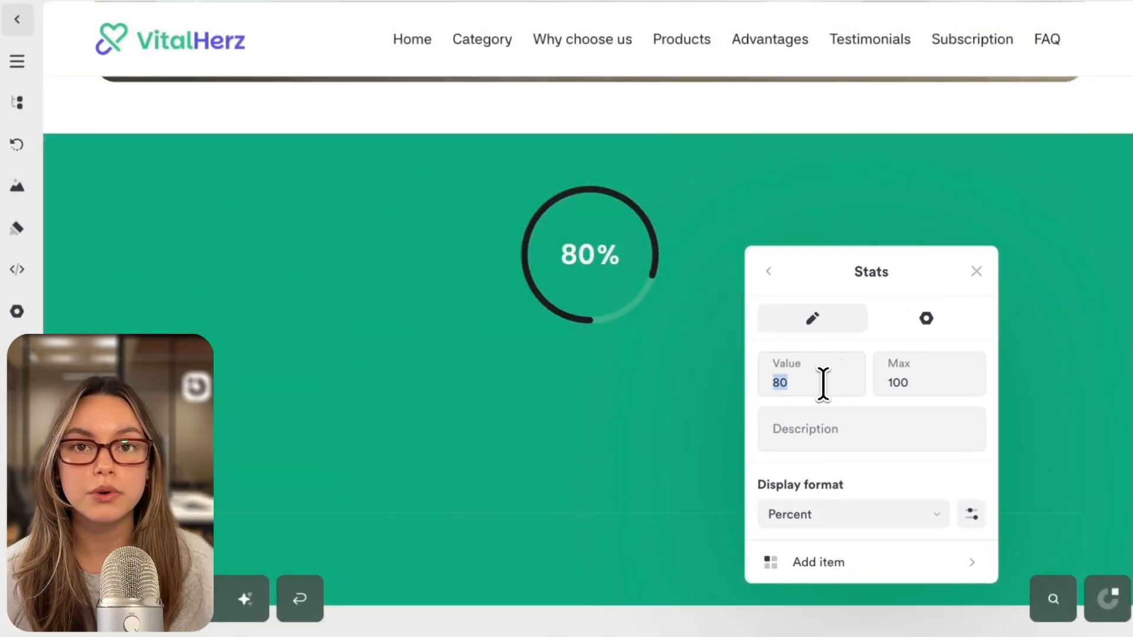
pyautogui.write('75')
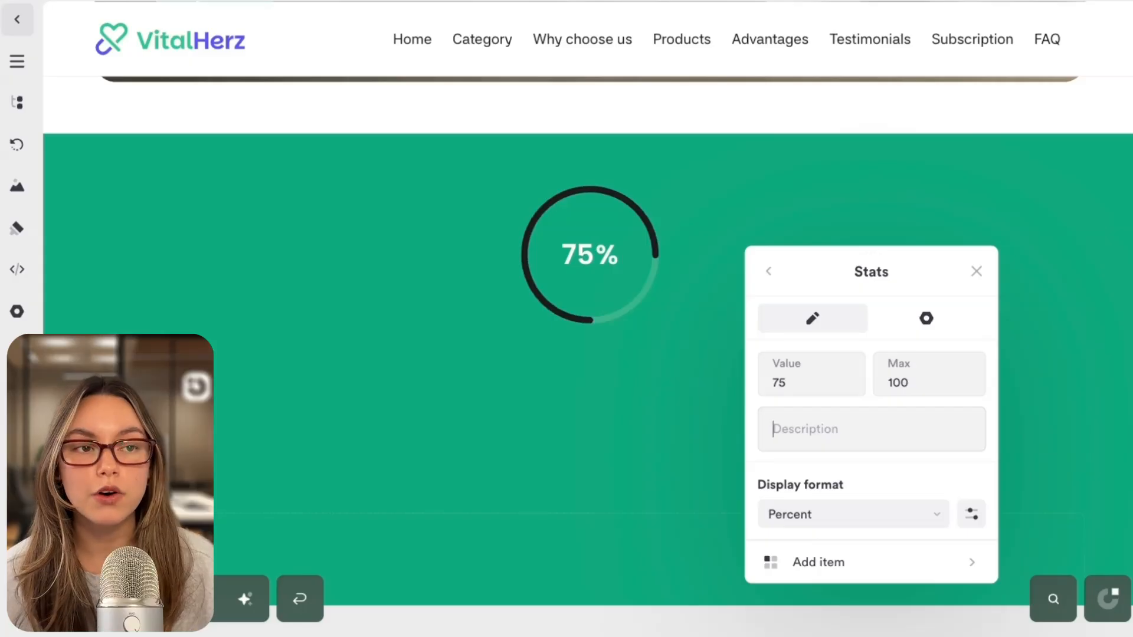
pyautogui.write('Happy Customers')
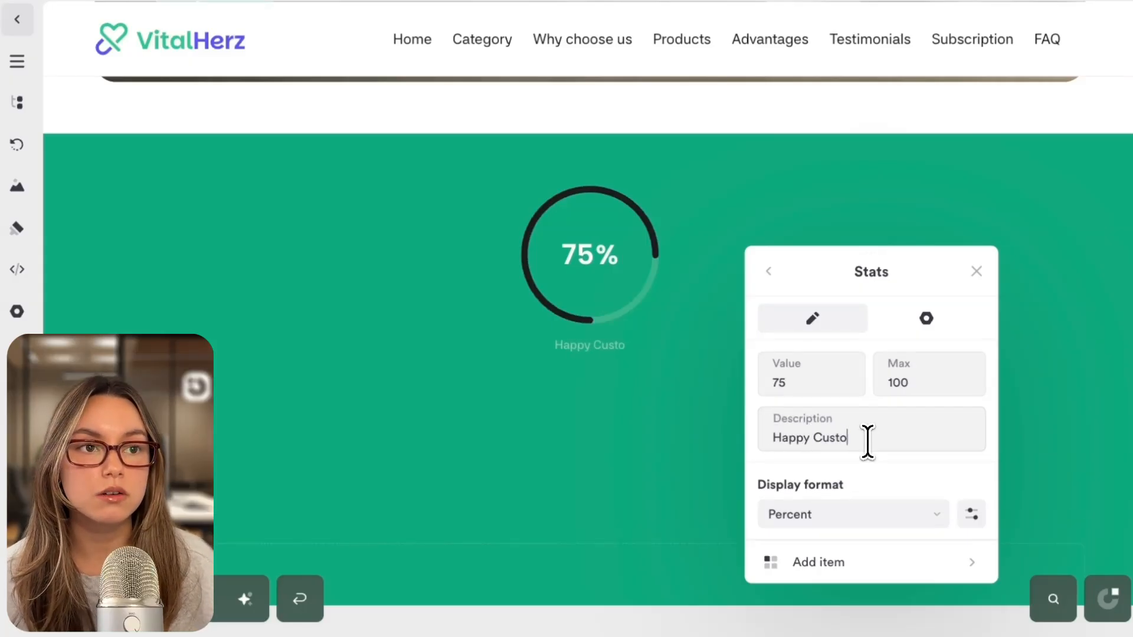
# Set the donut's display format to Number input.
pyautogui.click(913, 516)
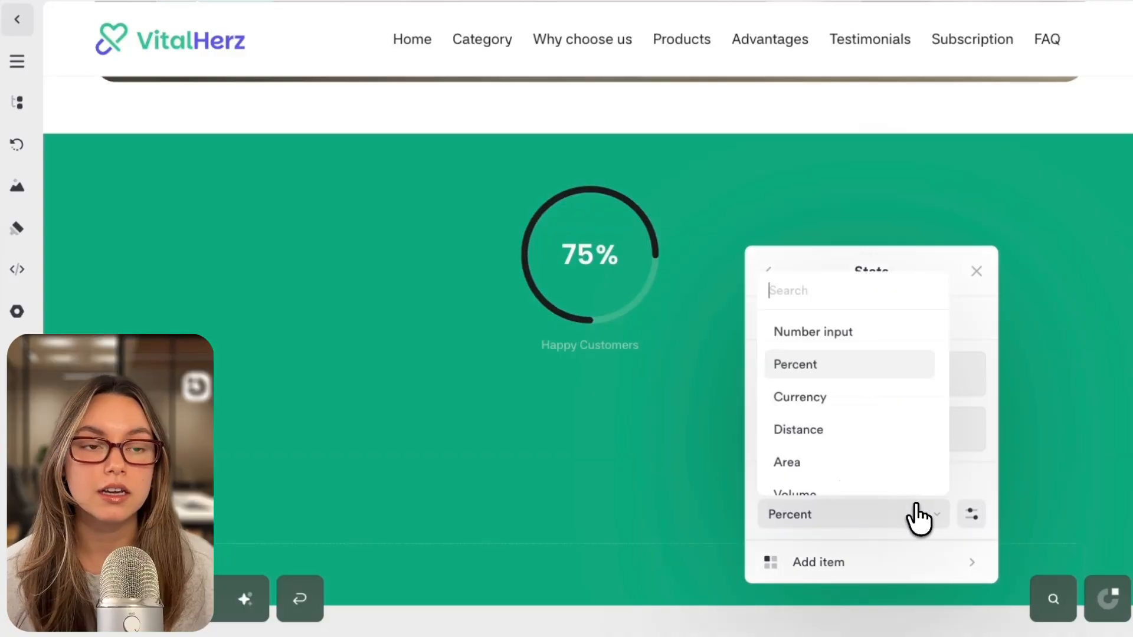
pyautogui.click(888, 341)
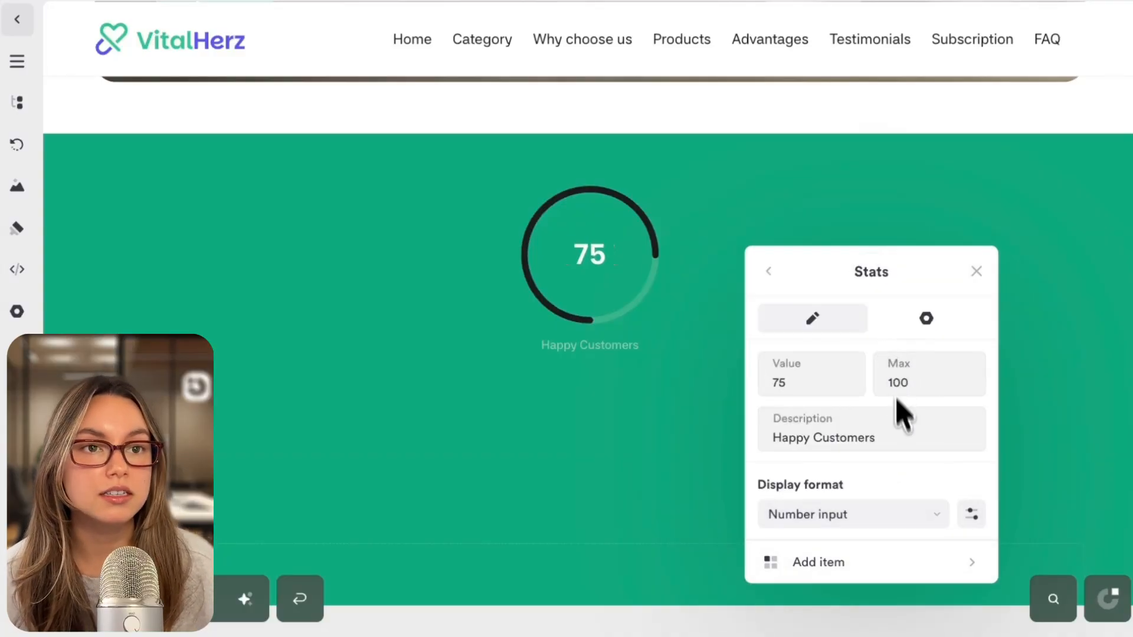
pyautogui.click(905, 529)
pyautogui.scroll(-1, 880, 463)
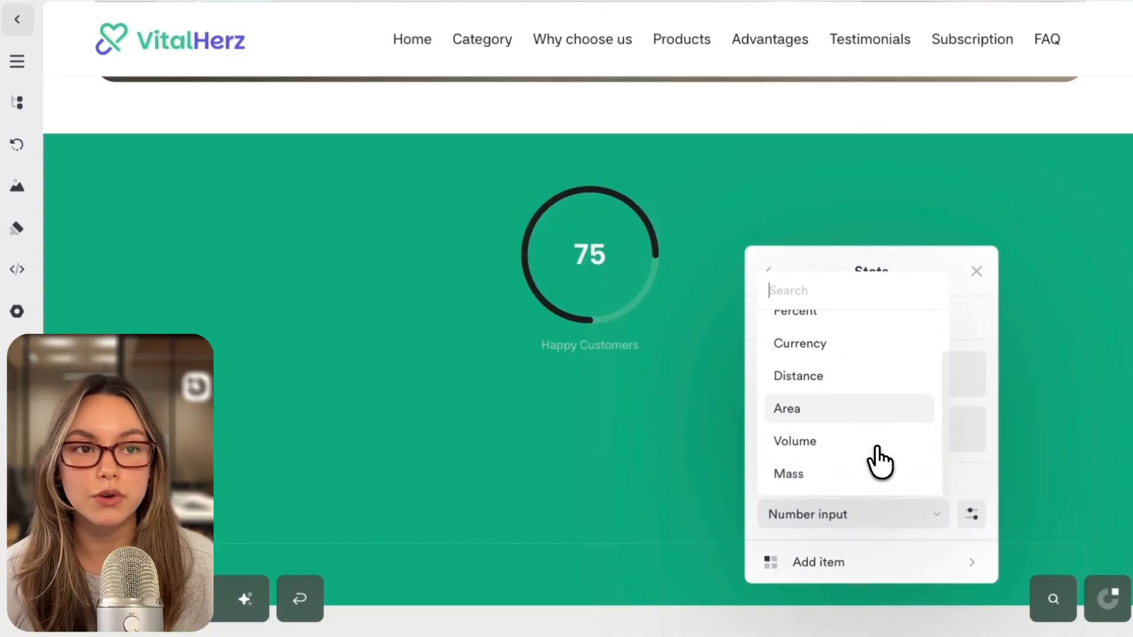
pyautogui.click(909, 532)
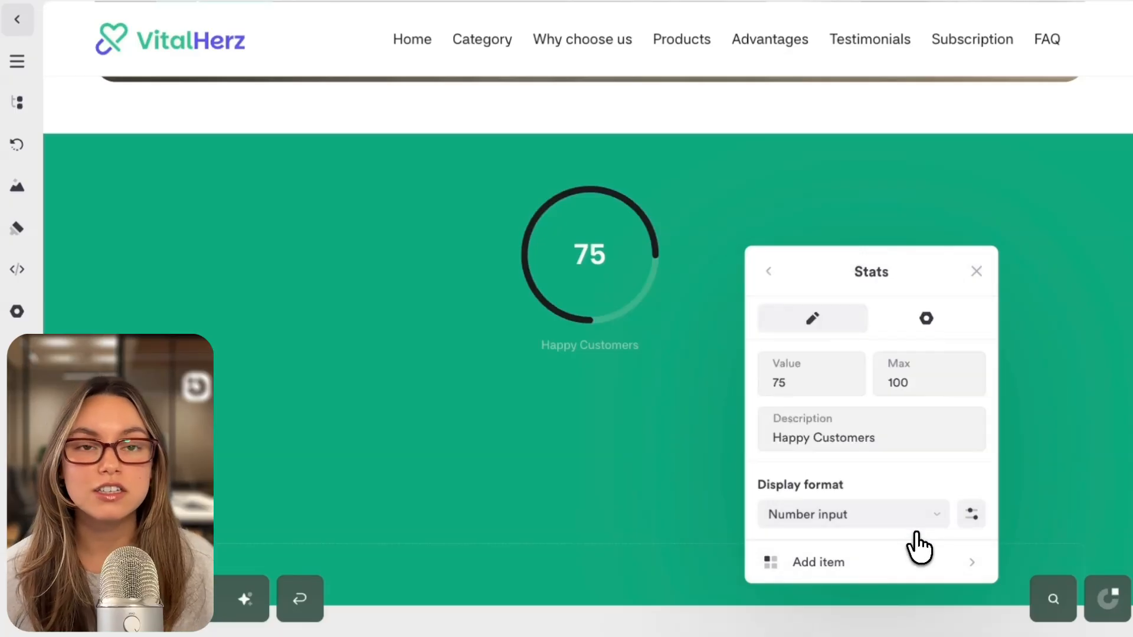
# Try the Half-donut, Ring and Progress bar layouts on the stats element and return to the Donut layout.
pyautogui.click(923, 324)
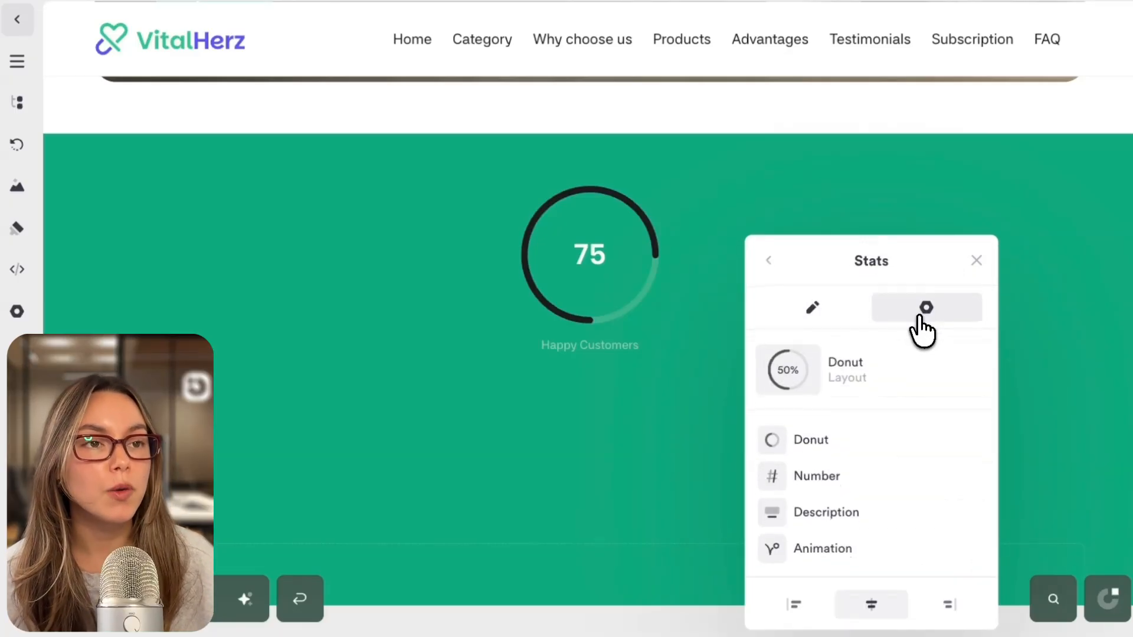
pyautogui.click(940, 388)
pyautogui.click(941, 389)
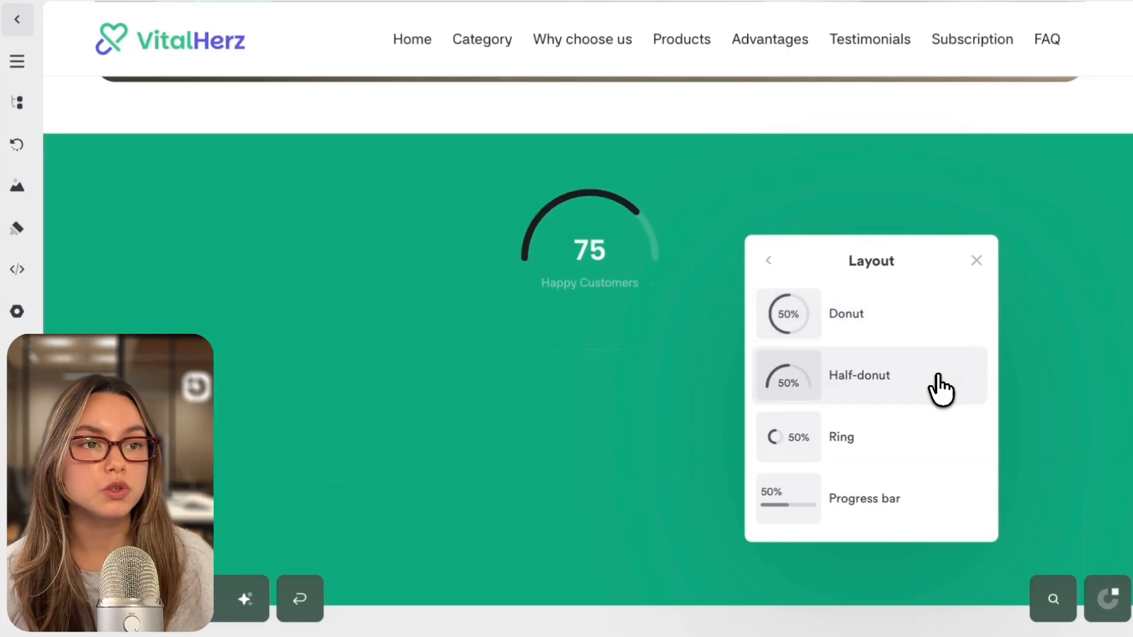
pyautogui.click(935, 433)
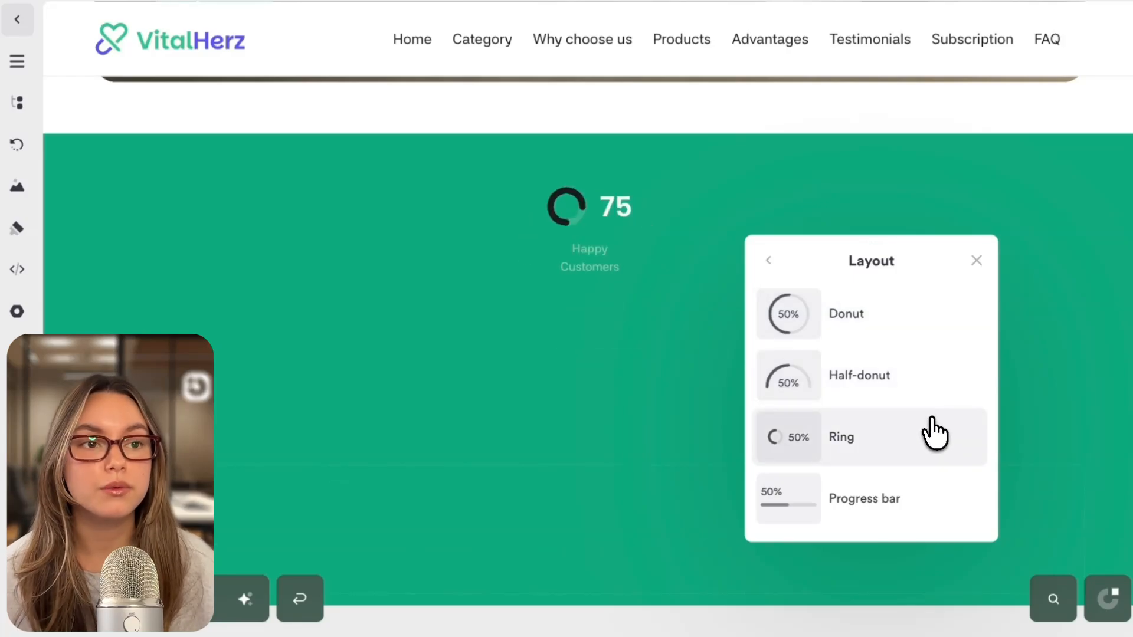
pyautogui.click(867, 492)
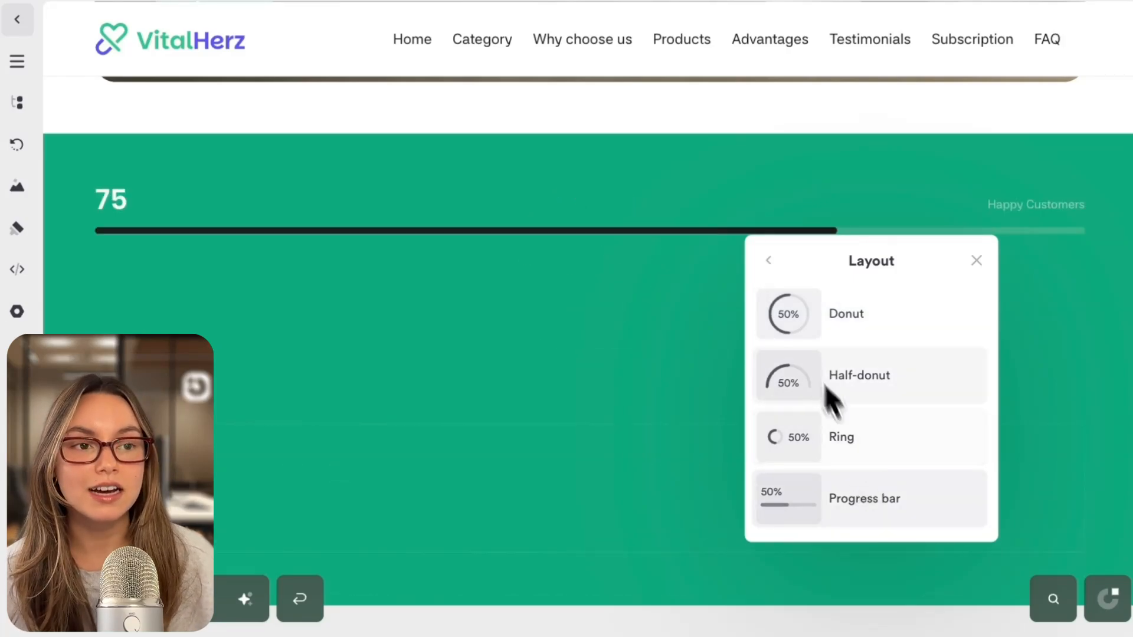
pyautogui.click(789, 316)
pyautogui.click(767, 263)
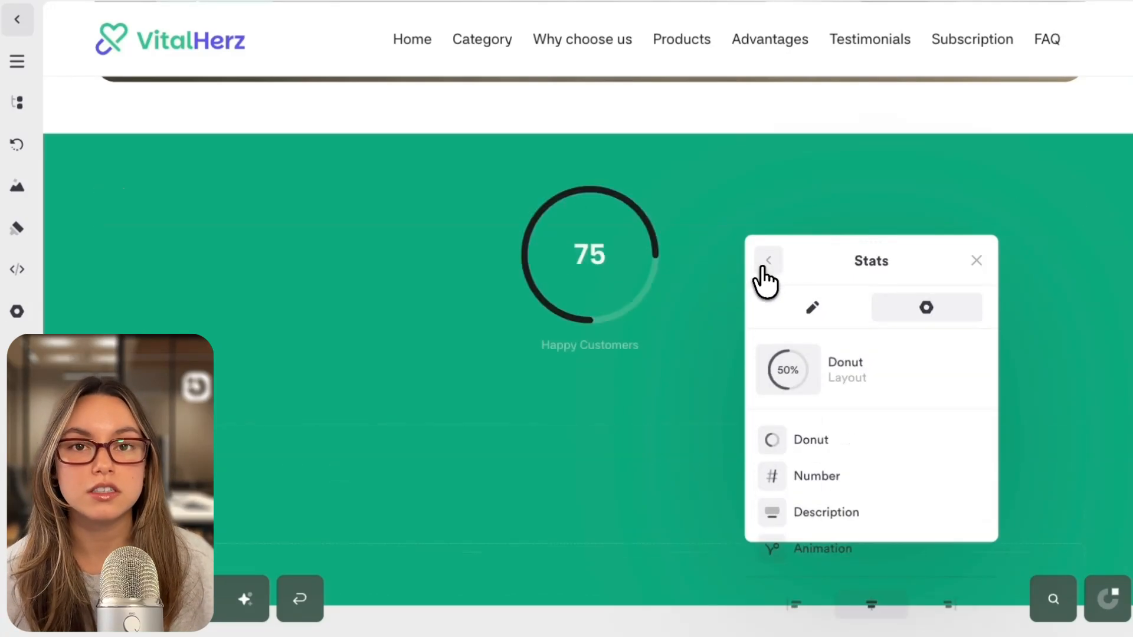
pyautogui.click(874, 458)
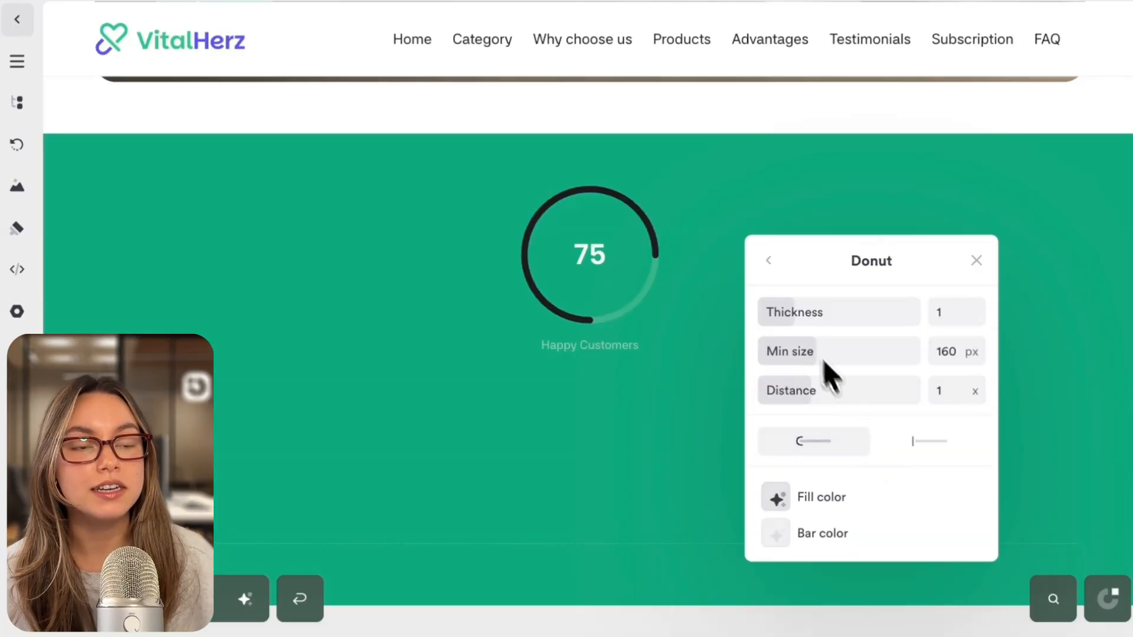
pyautogui.click(769, 260)
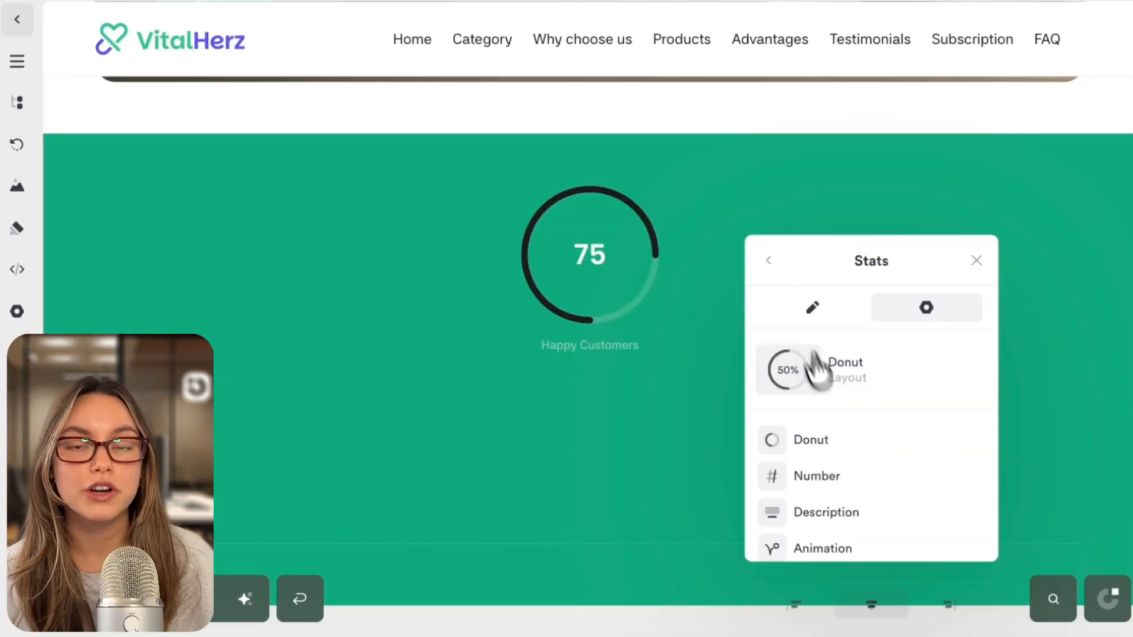
# Look at the donut's number settings, try the Count animation on it and switch the animation type to Slot.
pyautogui.click(860, 498)
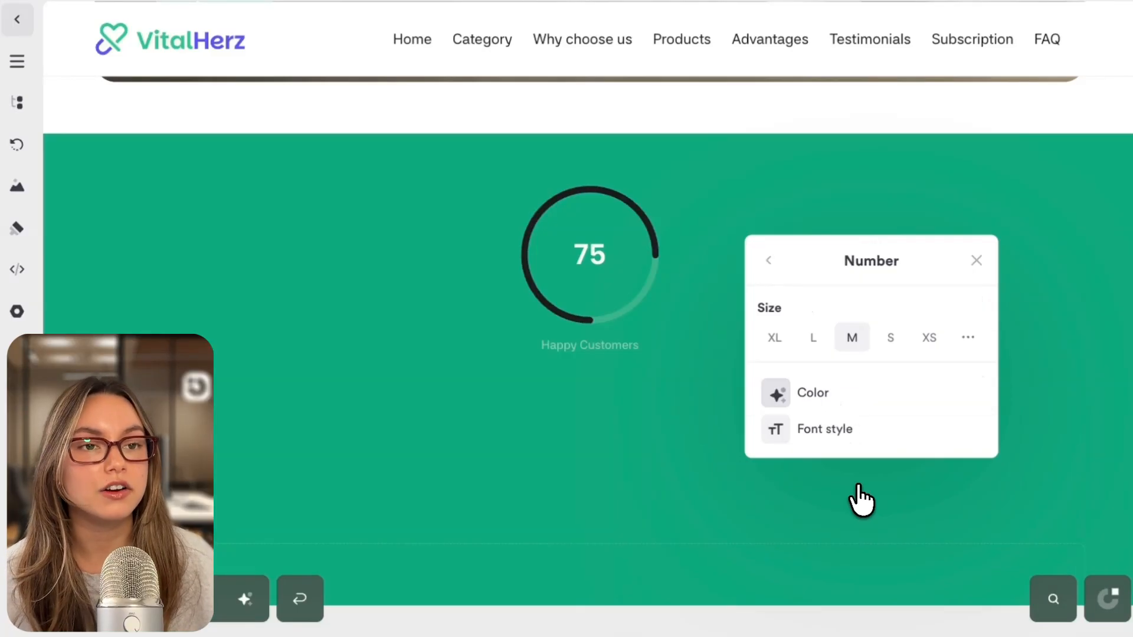
pyautogui.click(769, 260)
pyautogui.click(866, 548)
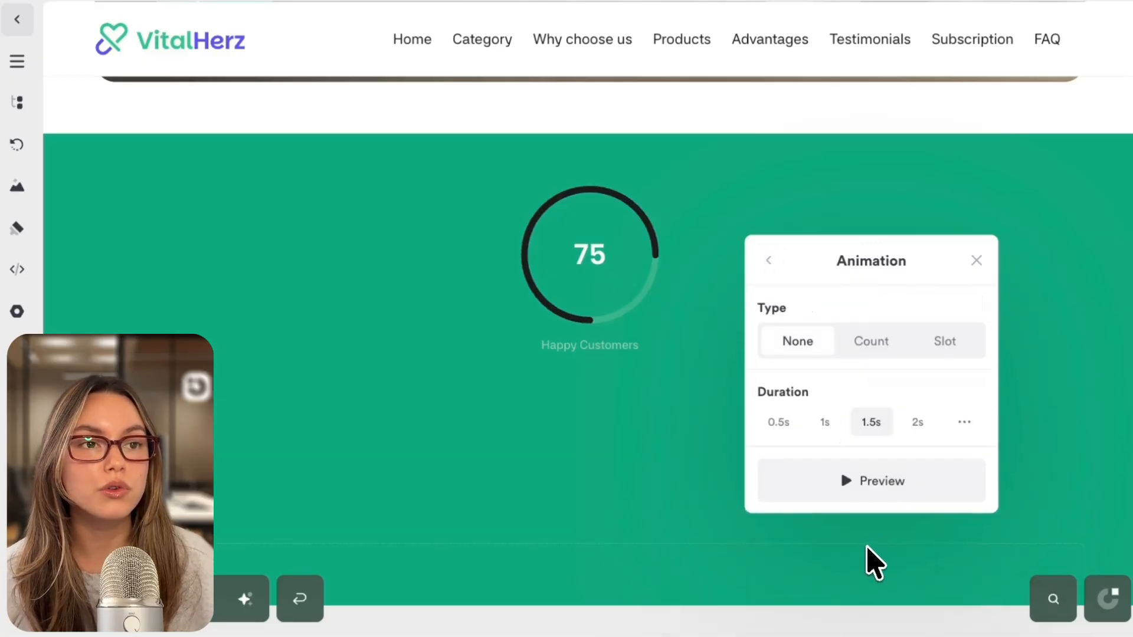
pyautogui.click(878, 347)
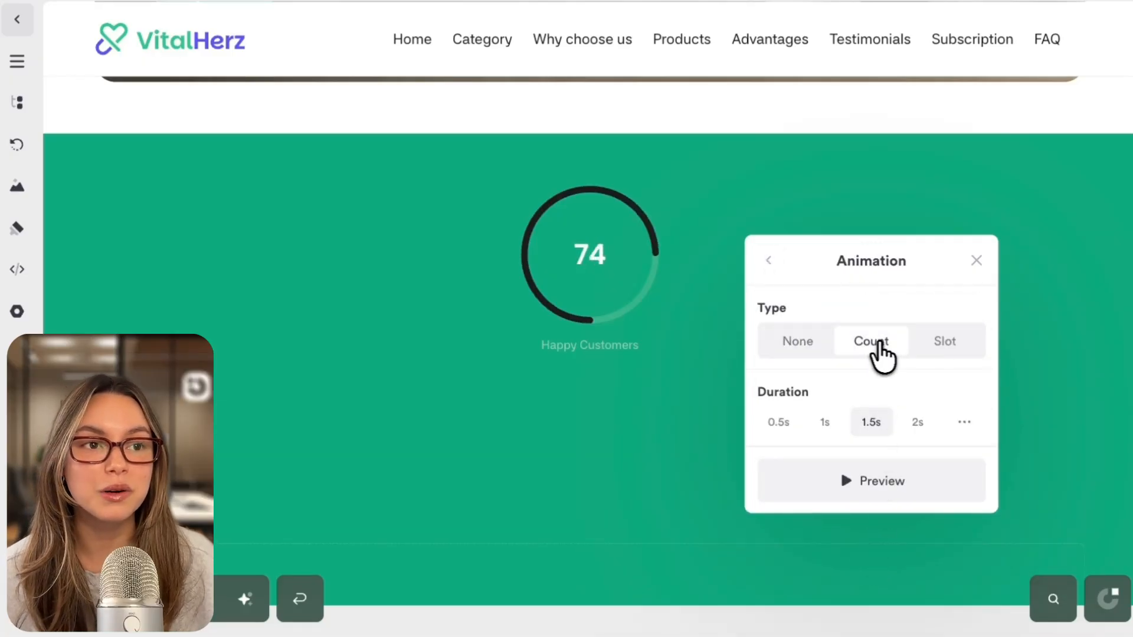
pyautogui.click(948, 346)
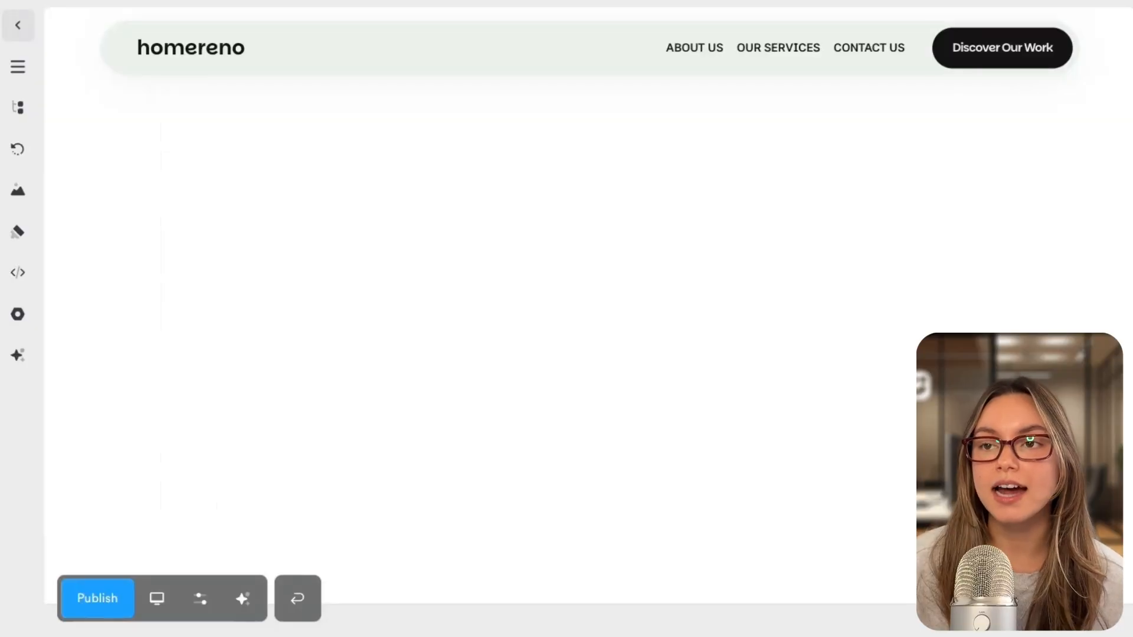
# Add a single-block Blueprints section below the homereno header and change its container layout to Slider.
pyautogui.click(582, 89)
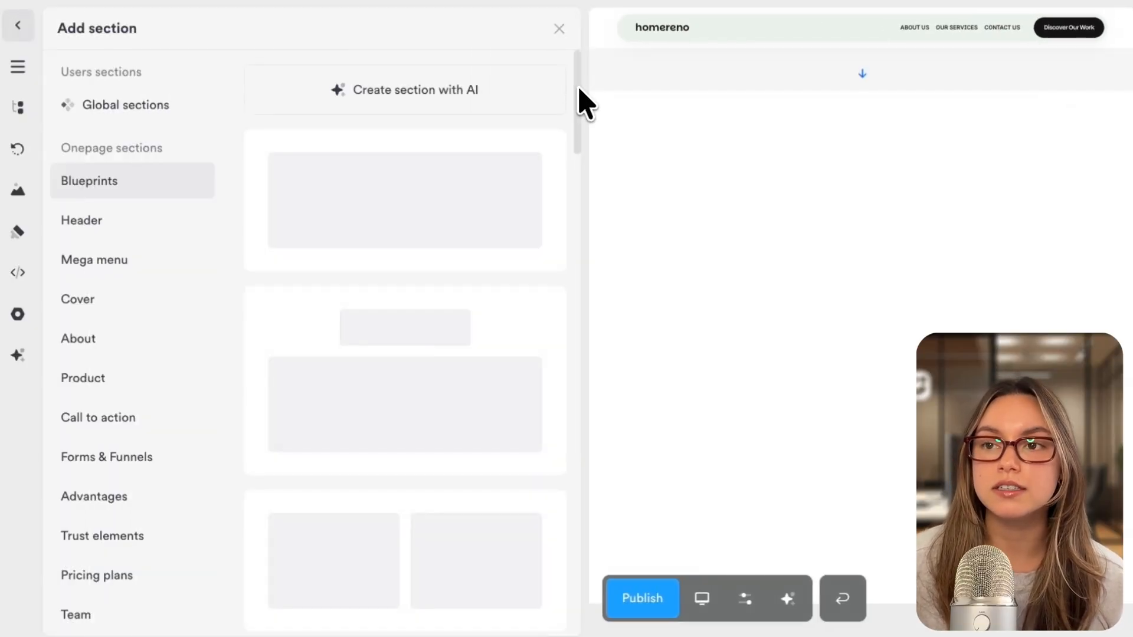
pyautogui.click(487, 209)
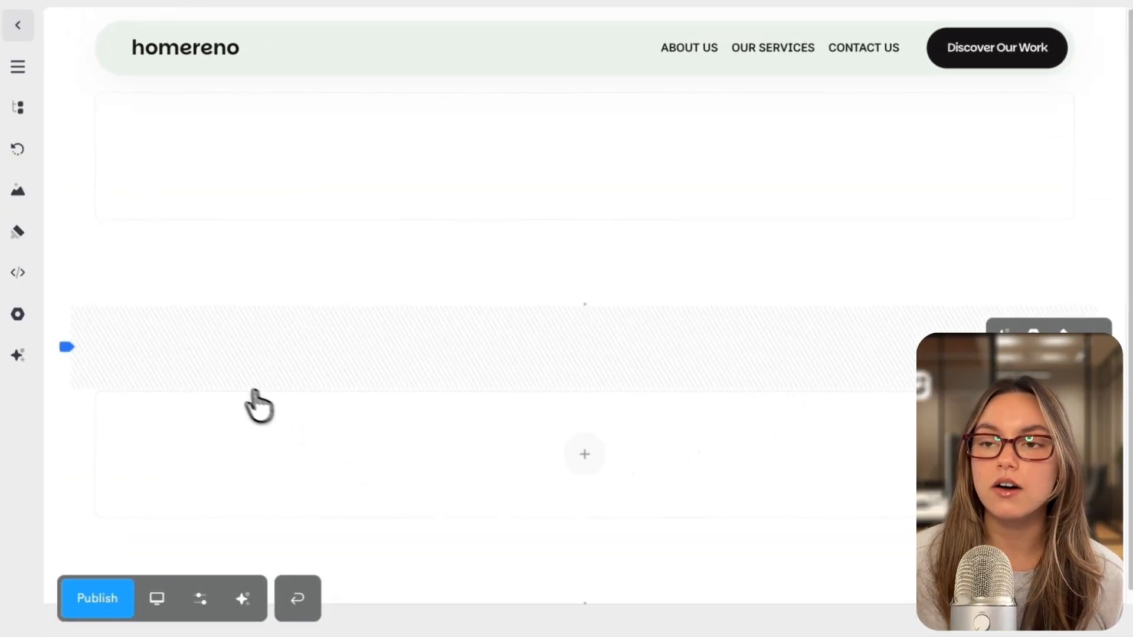
pyautogui.click(194, 367)
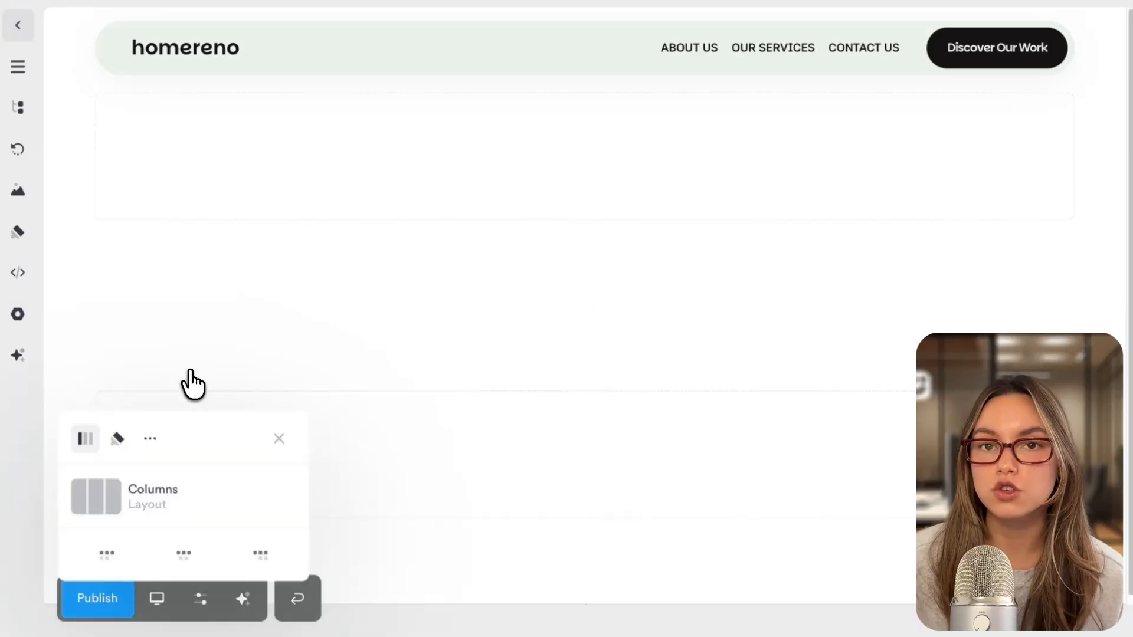
pyautogui.click(199, 508)
pyautogui.click(203, 559)
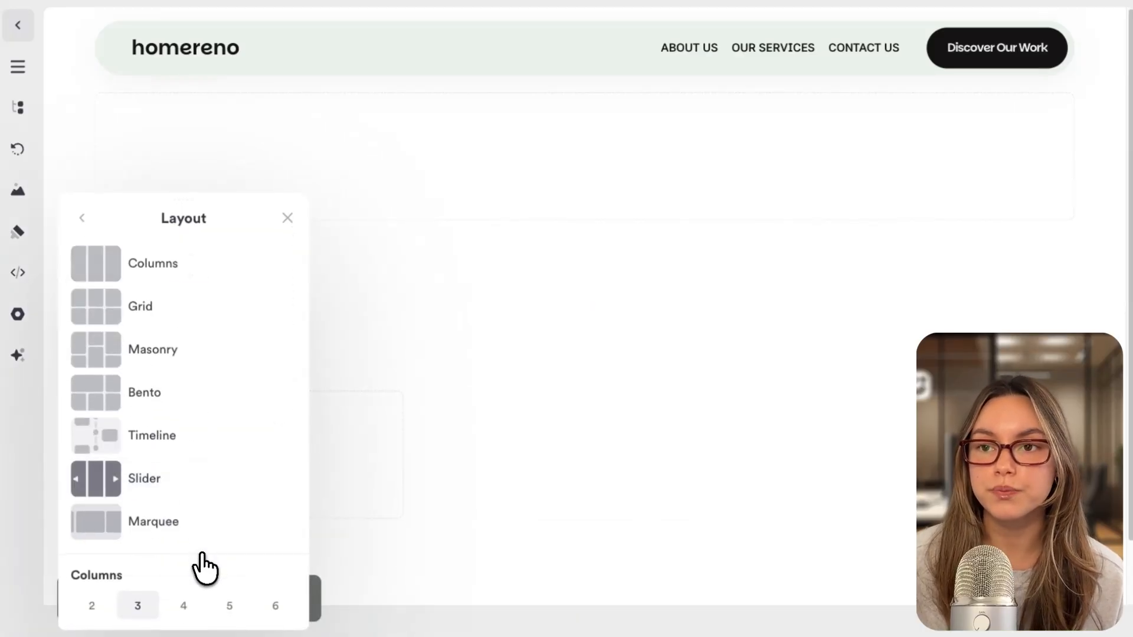
pyautogui.click(496, 551)
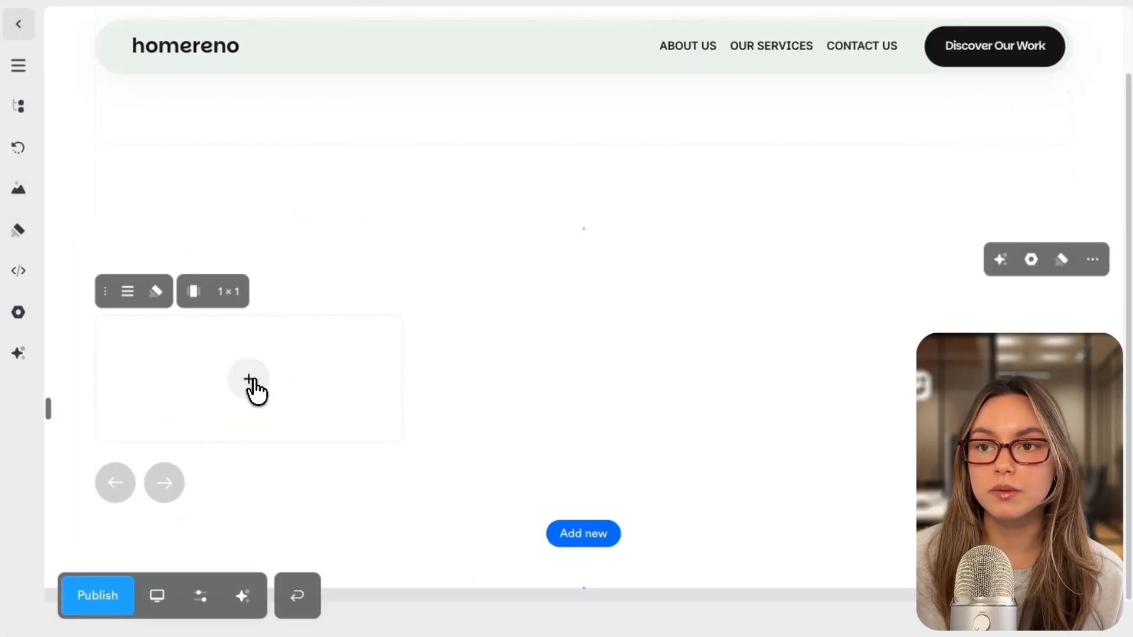
# Add Header, Plain text and Image elements to the slider's first slide.
pyautogui.click(256, 385)
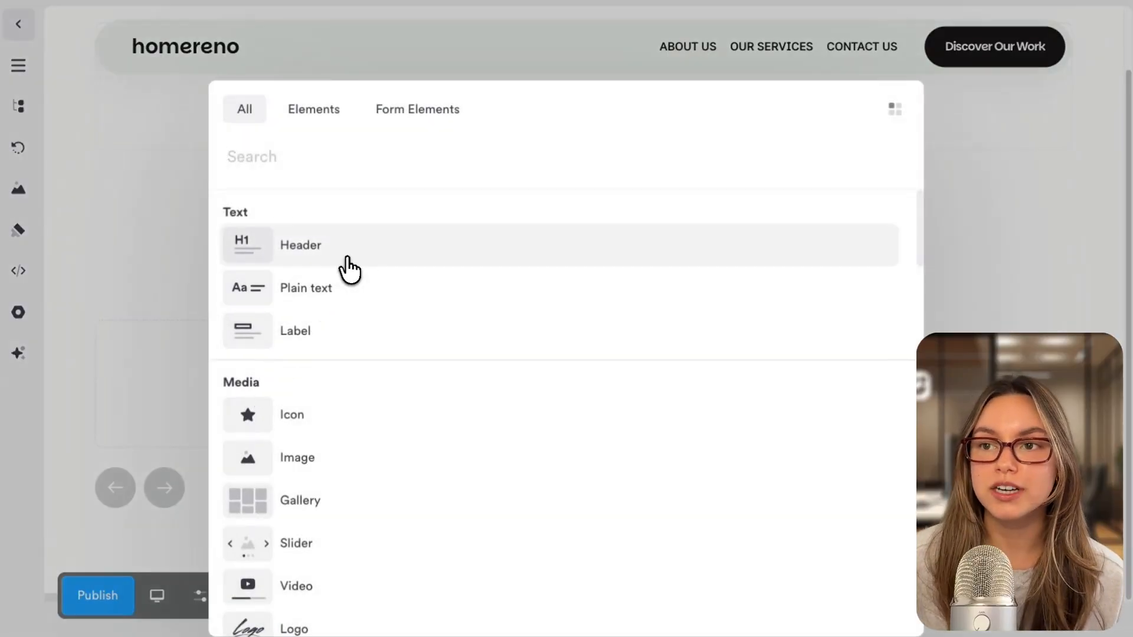
pyautogui.click(349, 271)
pyautogui.click(133, 373)
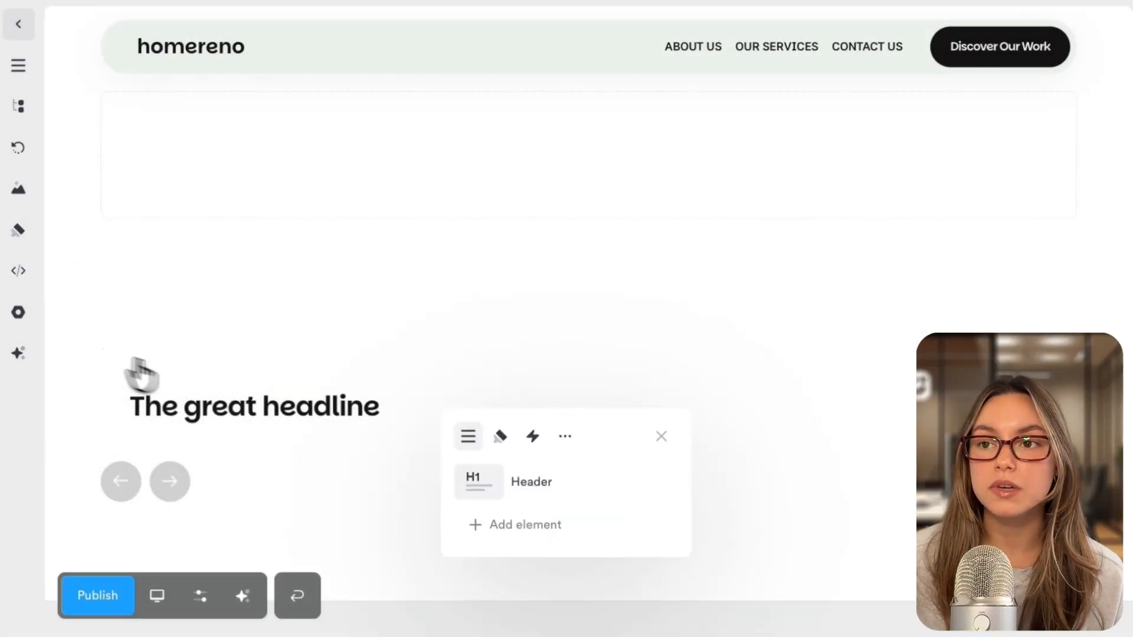
pyautogui.click(538, 525)
pyautogui.click(548, 369)
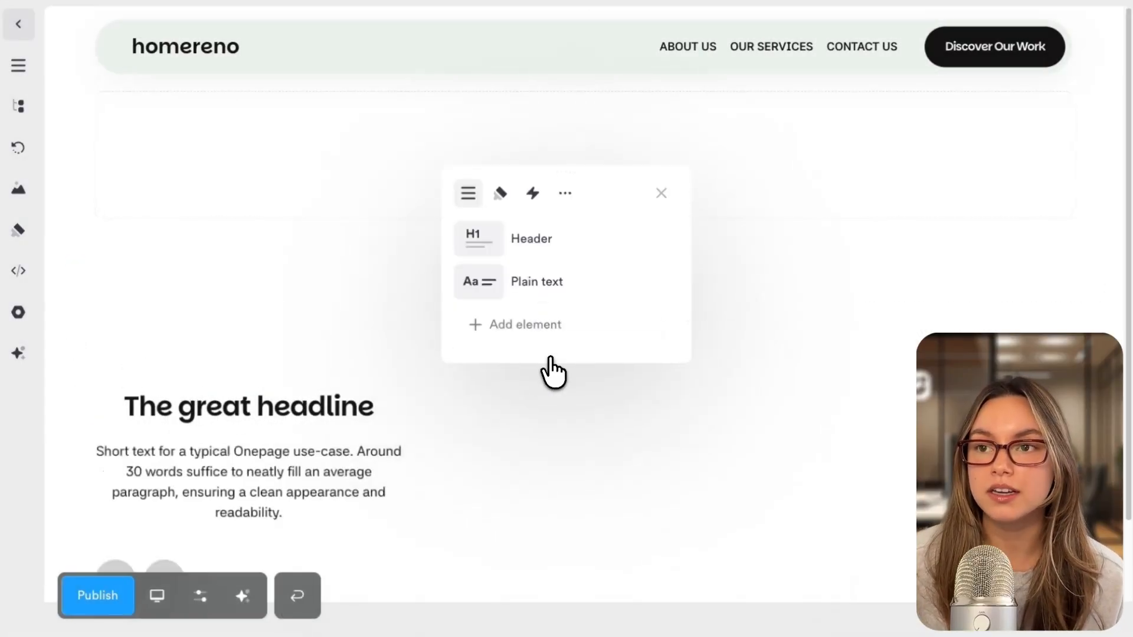
pyautogui.click(248, 475)
pyautogui.click(135, 374)
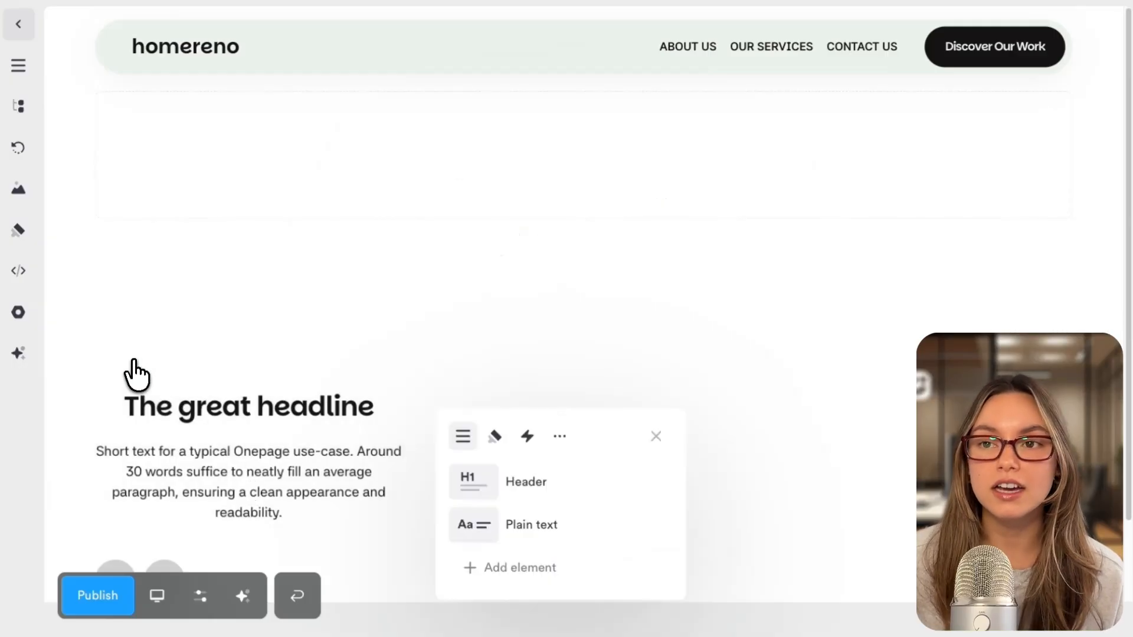
pyautogui.click(495, 568)
pyautogui.click(527, 549)
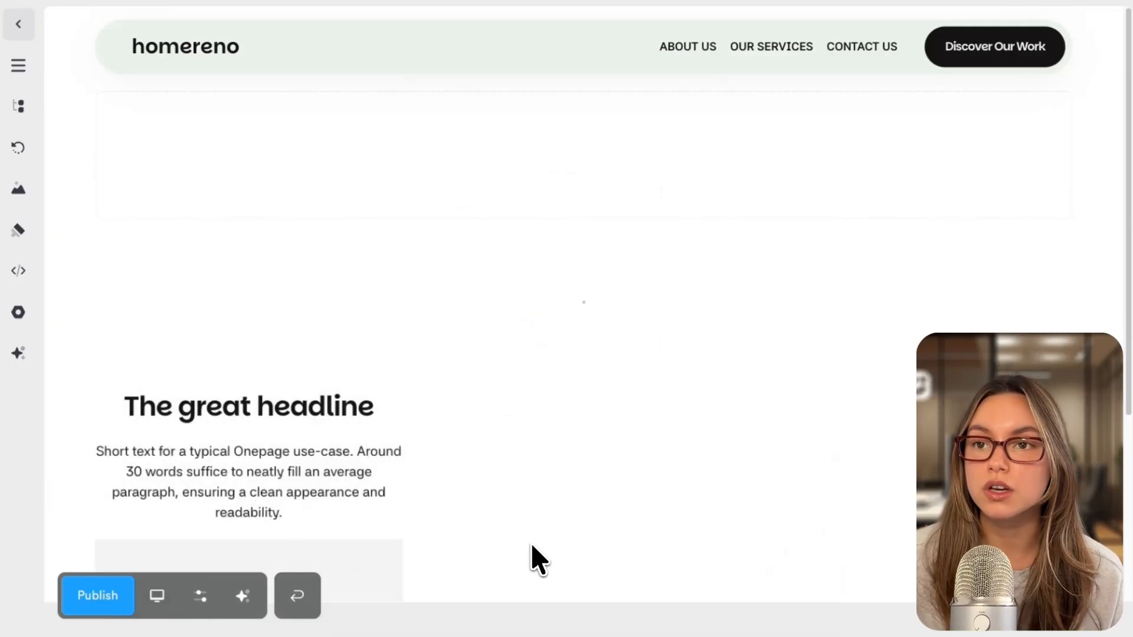
# Add a new slide to the slider.
pyautogui.scroll(-3, 517, 518)
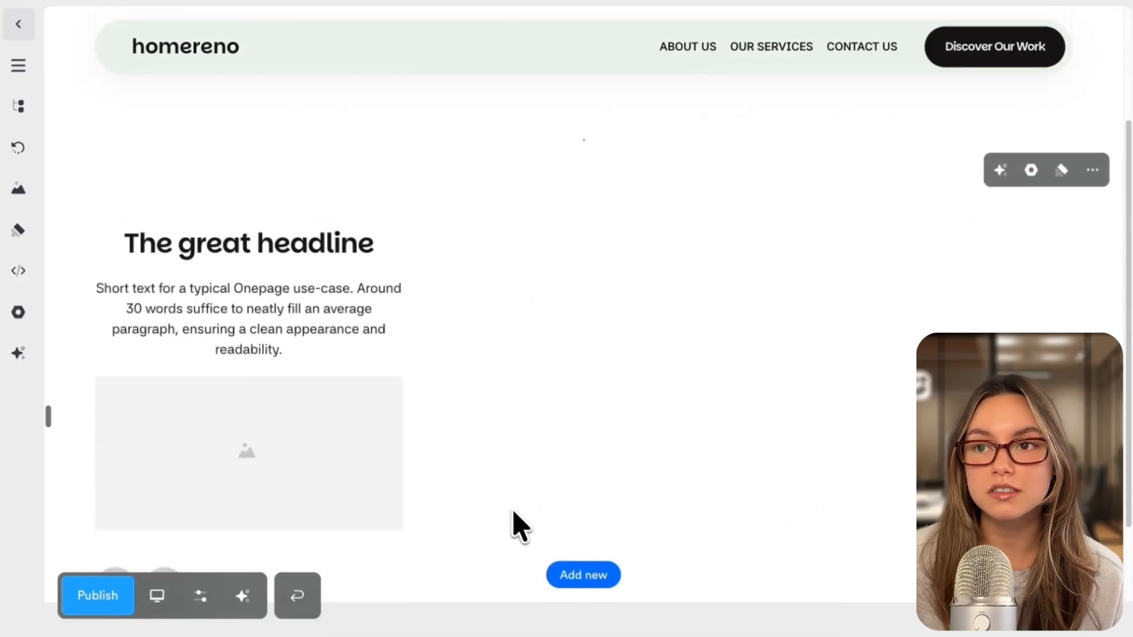
pyautogui.scroll(-1, 515, 525)
pyautogui.click(588, 578)
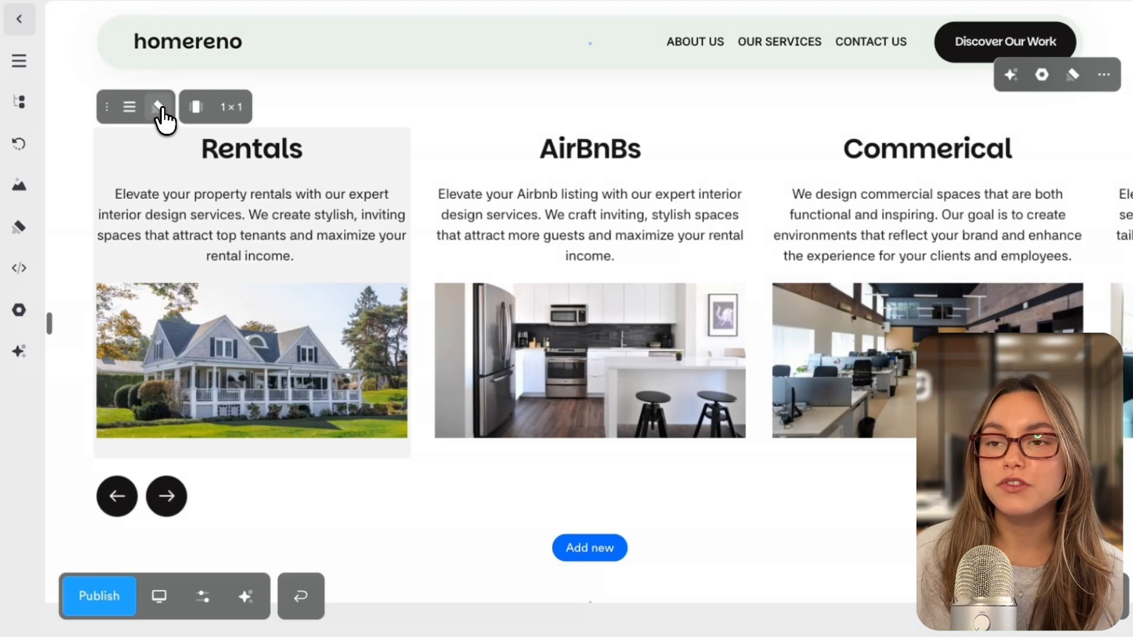
# Give the Rentals slide a Solid frame and set its text color to the pale blue palette swatch.
pyautogui.click(166, 118)
pyautogui.click(479, 249)
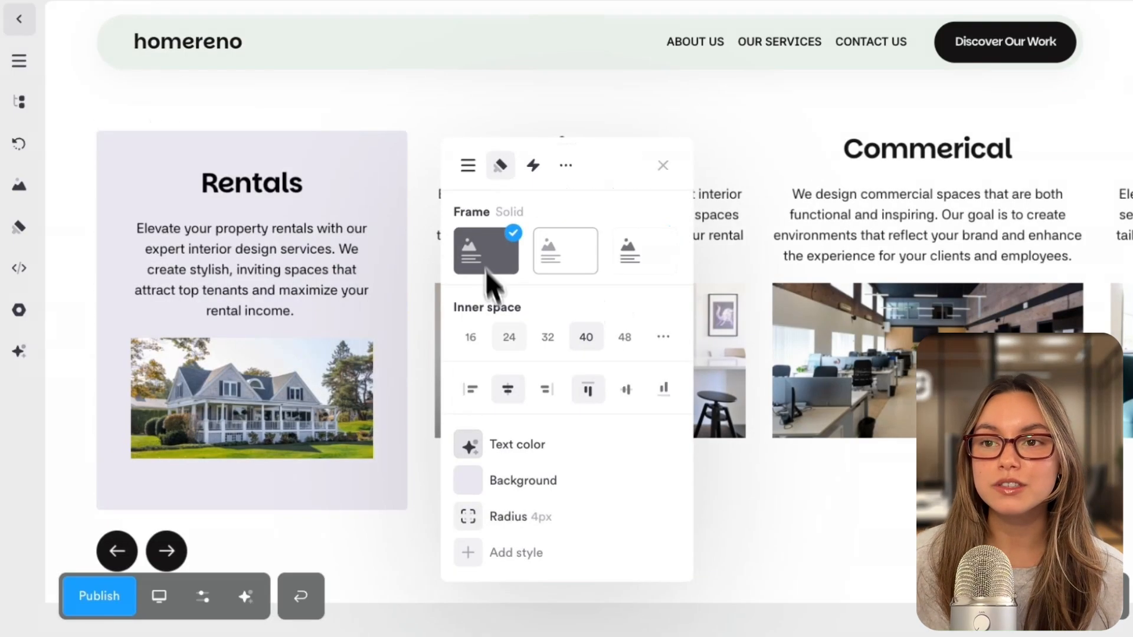
pyautogui.click(520, 444)
pyautogui.click(577, 306)
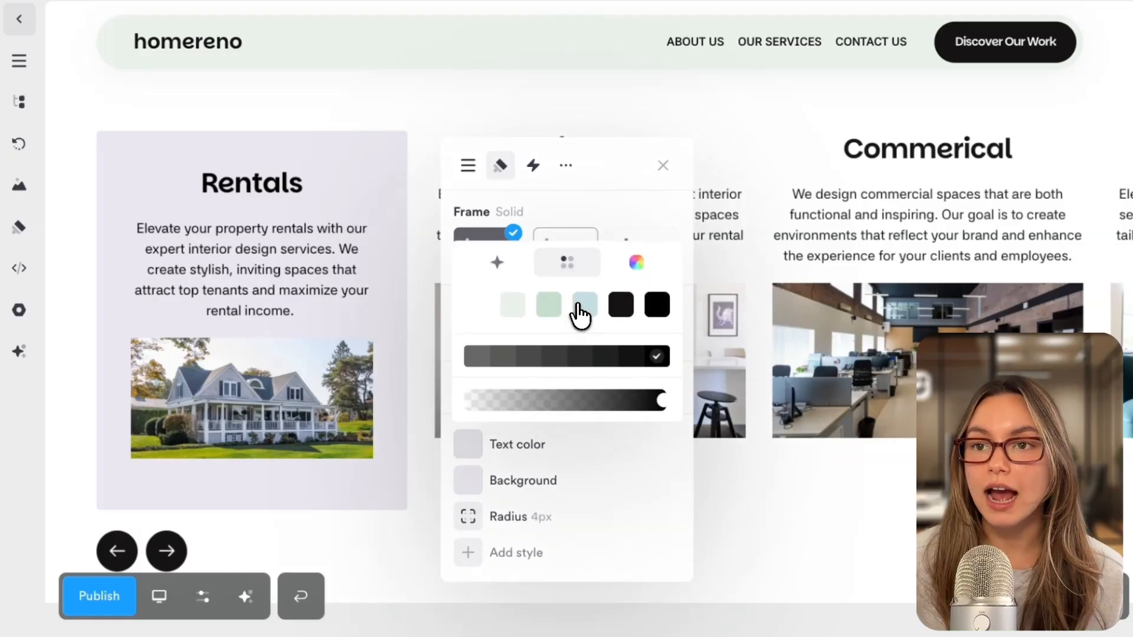
pyautogui.click(580, 313)
pyautogui.click(562, 222)
# Set the Rentals slide's background to black, #000000, and look at its corner radius options.
pyautogui.click(561, 481)
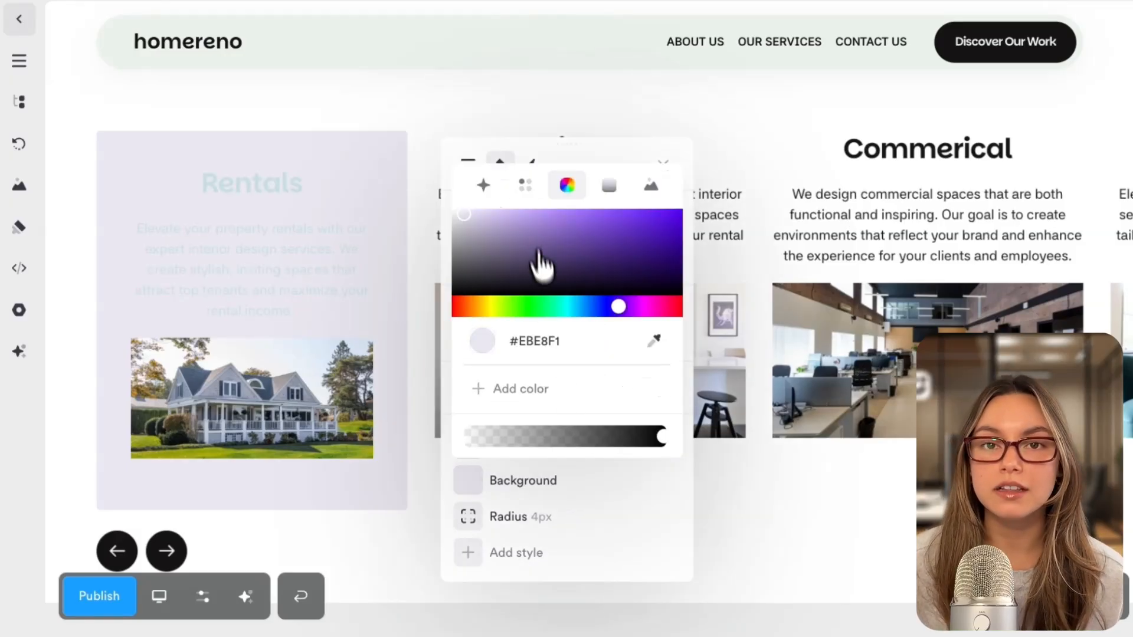
pyautogui.moveTo(546, 278); pyautogui.dragTo(423, 326)
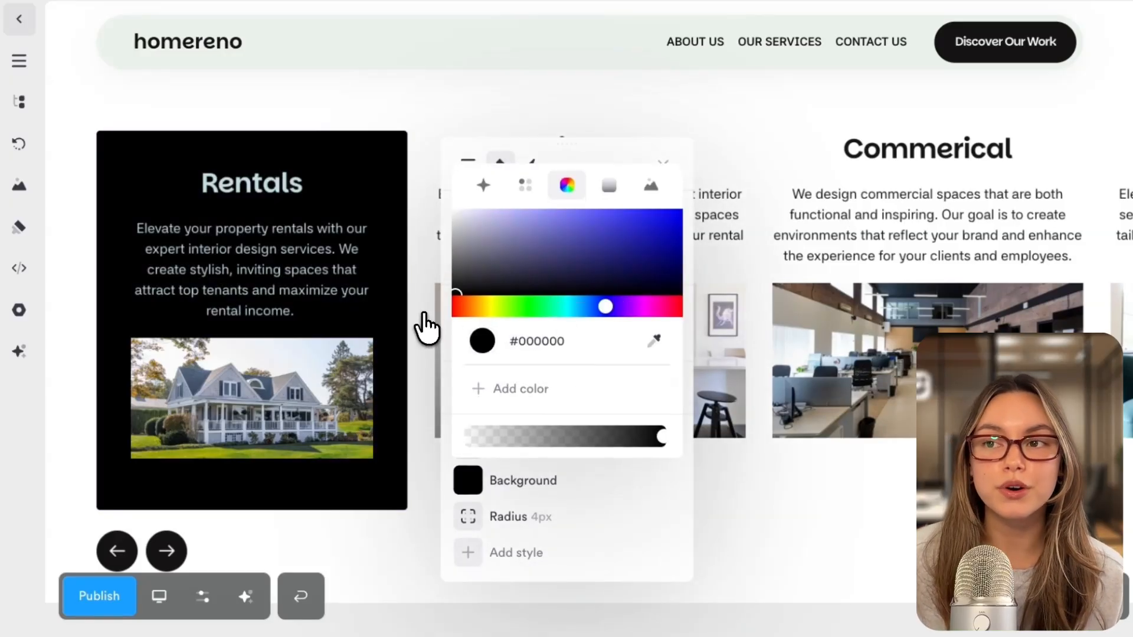
pyautogui.click(785, 495)
pyautogui.click(614, 522)
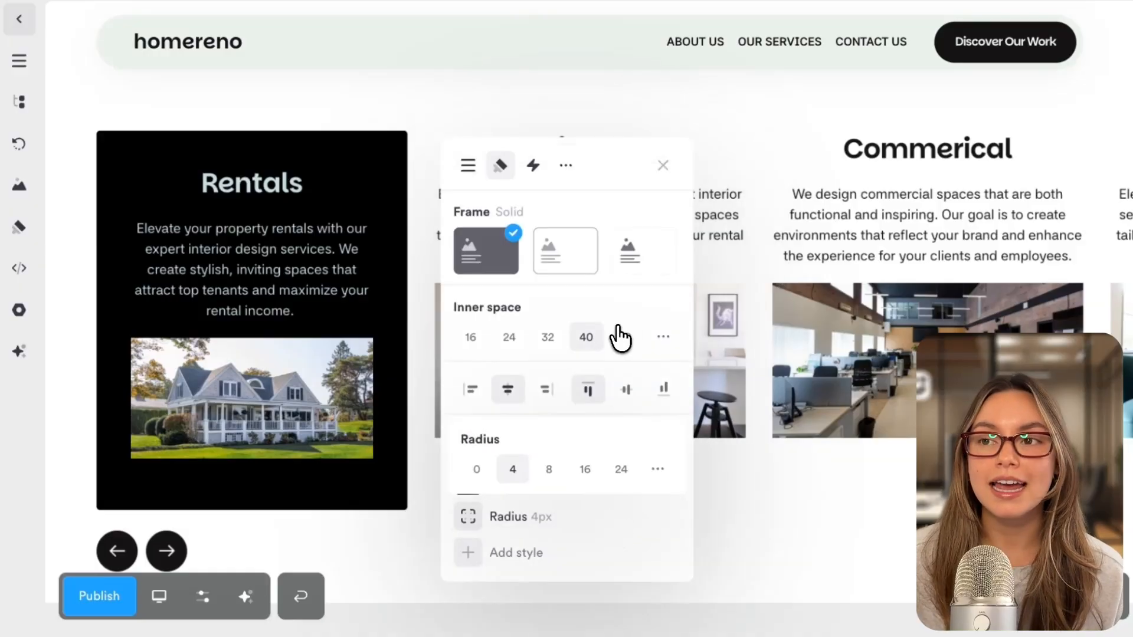
pyautogui.click(745, 473)
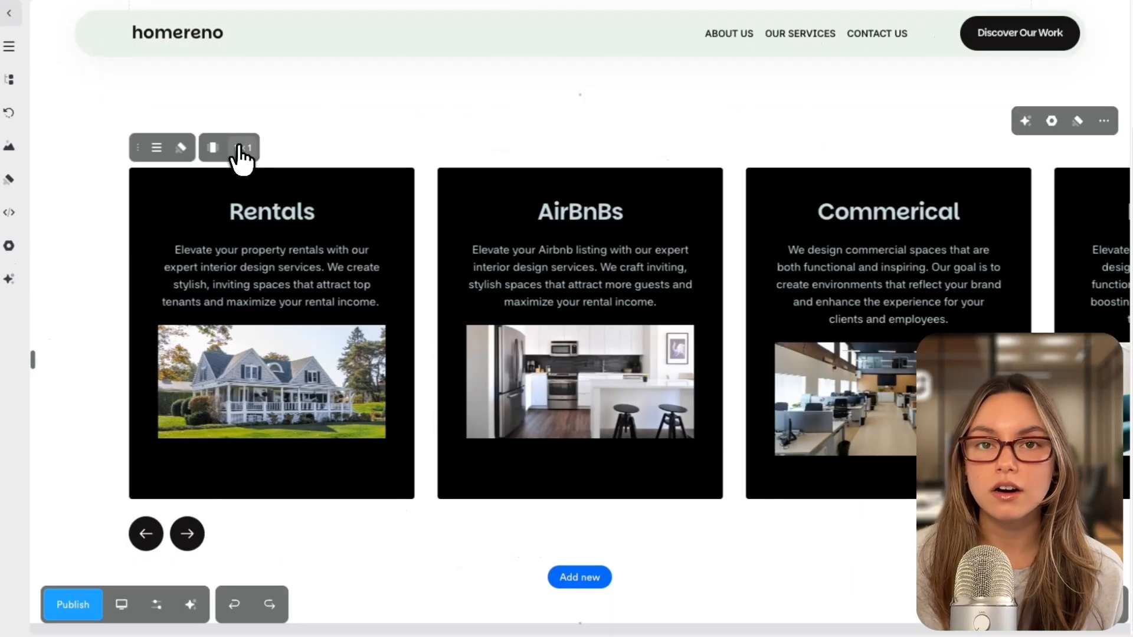
# Resize the Rentals slide to 2×1 and widen the Commerical slide the same way.
pyautogui.click(241, 148)
pyautogui.click(231, 177)
pyautogui.scroll(-1, 212, 455)
pyautogui.click(187, 536)
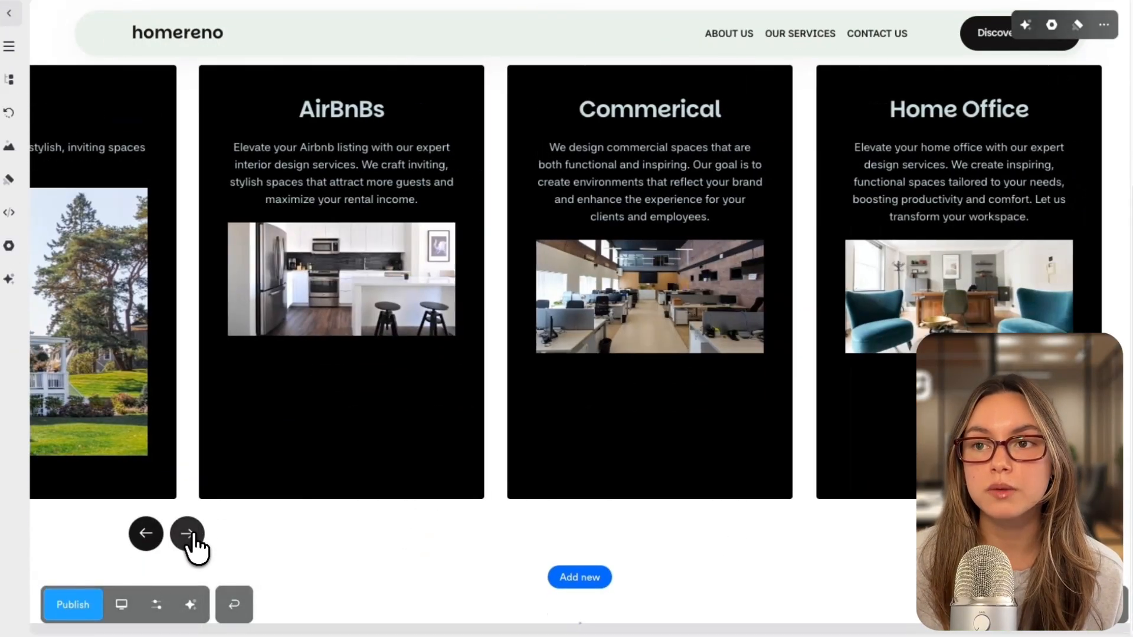
pyautogui.click(548, 171)
pyautogui.click(553, 83)
pyautogui.click(523, 110)
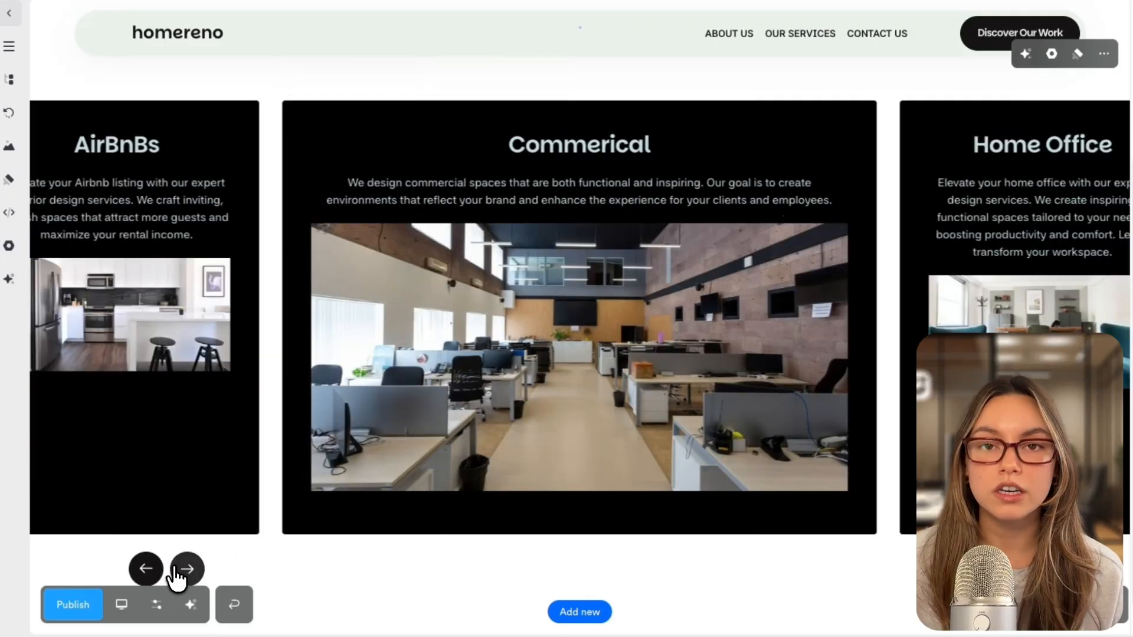
# Move forward and back through the slides to check the widened slides.
pyautogui.click(187, 569)
pyautogui.click(146, 569)
pyautogui.click(148, 569)
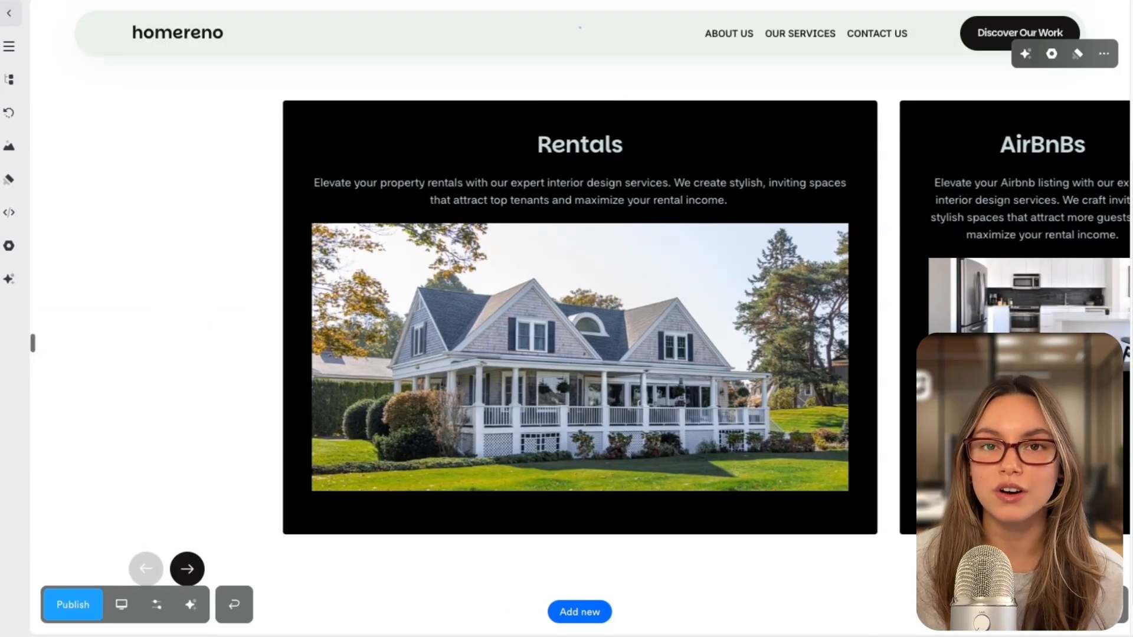
# Set the slider's playback to Auto 5s with All slides and open its Navigation settings.
pyautogui.click(453, 150)
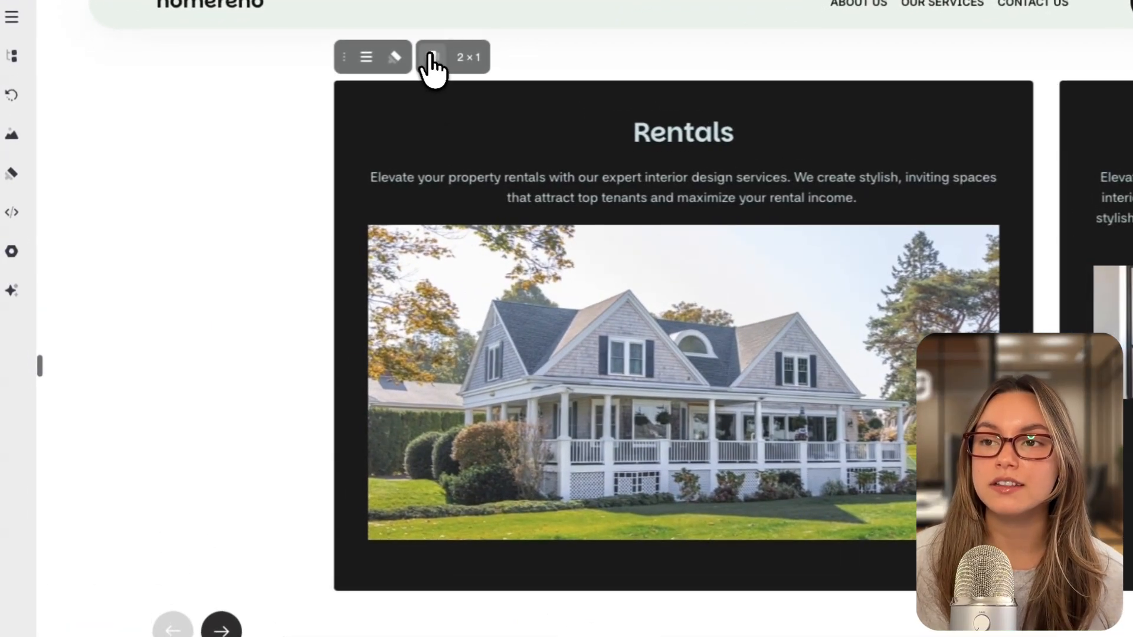
pyautogui.click(363, 80)
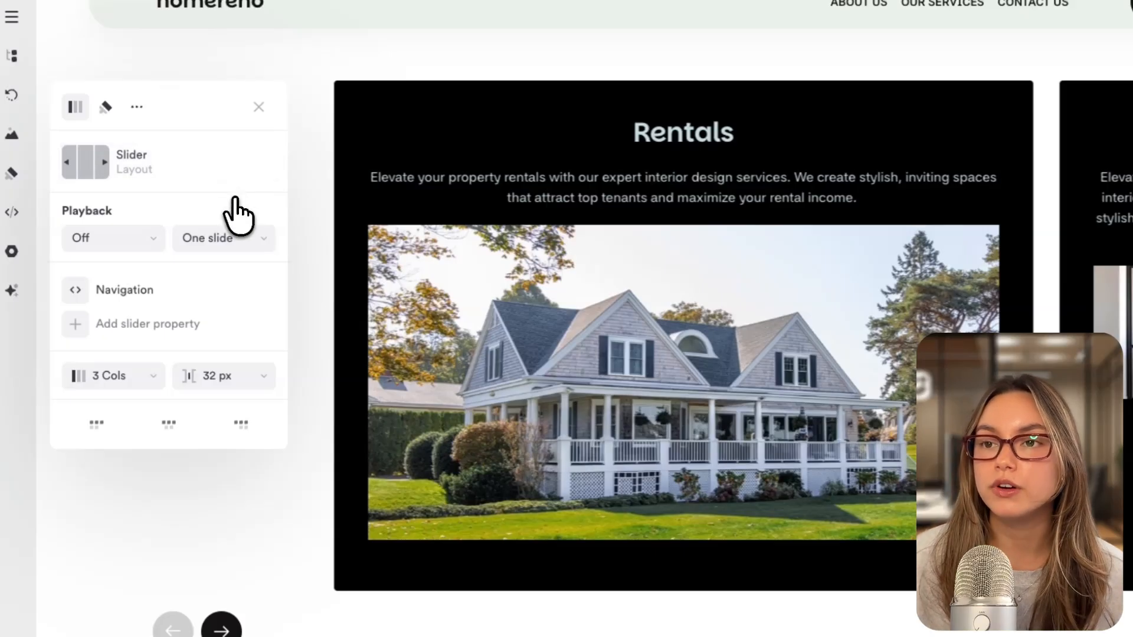
pyautogui.click(154, 255)
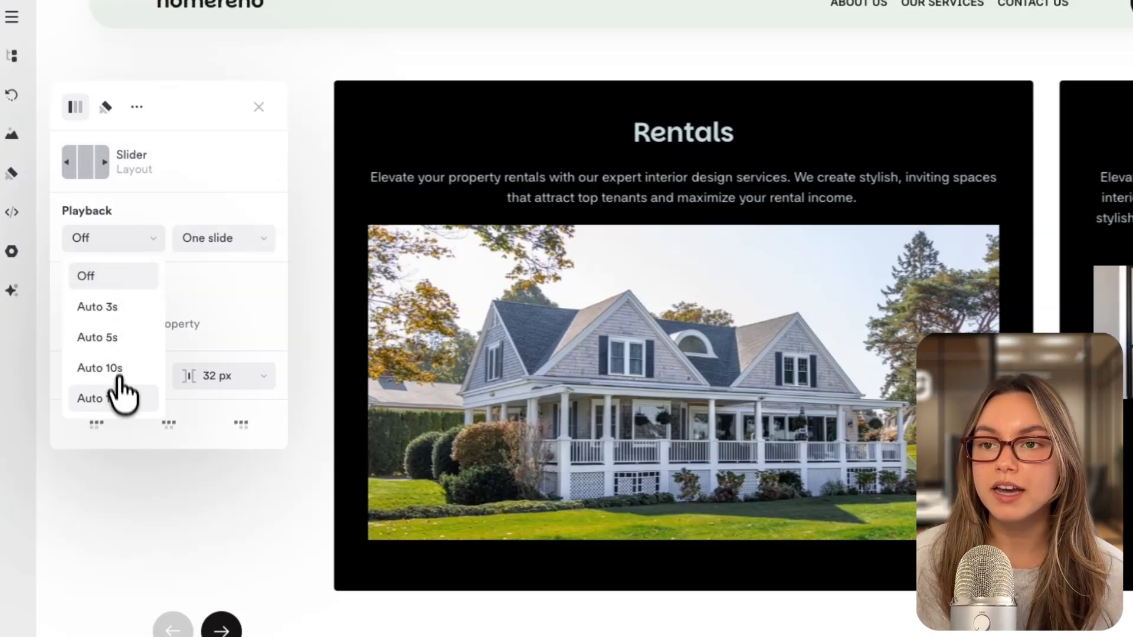
pyautogui.click(117, 336)
pyautogui.click(239, 243)
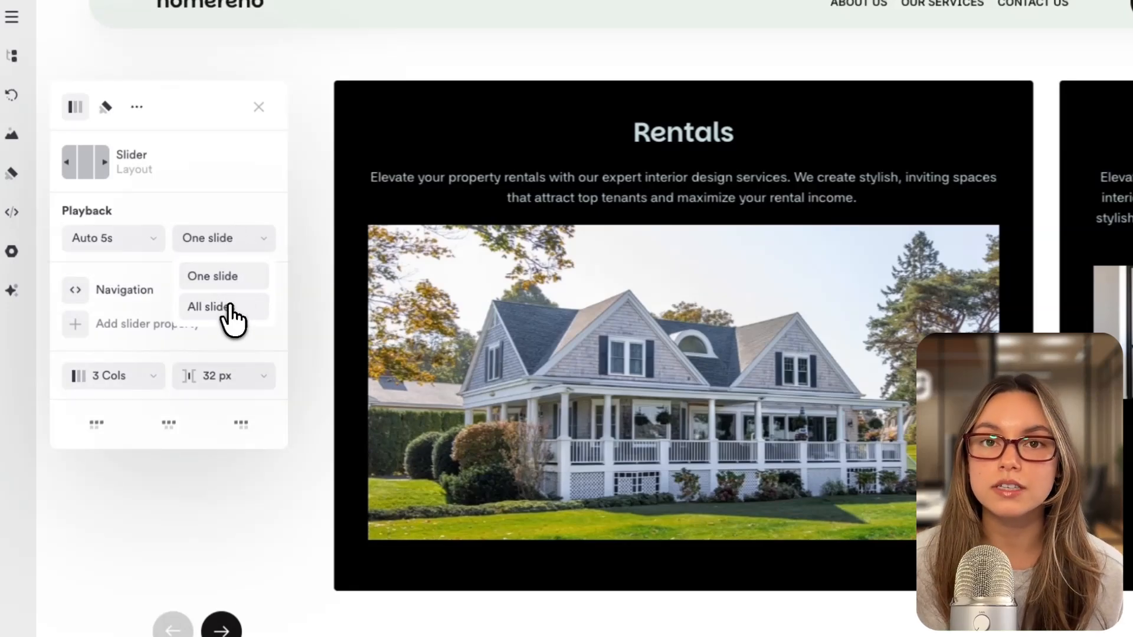
pyautogui.click(230, 319)
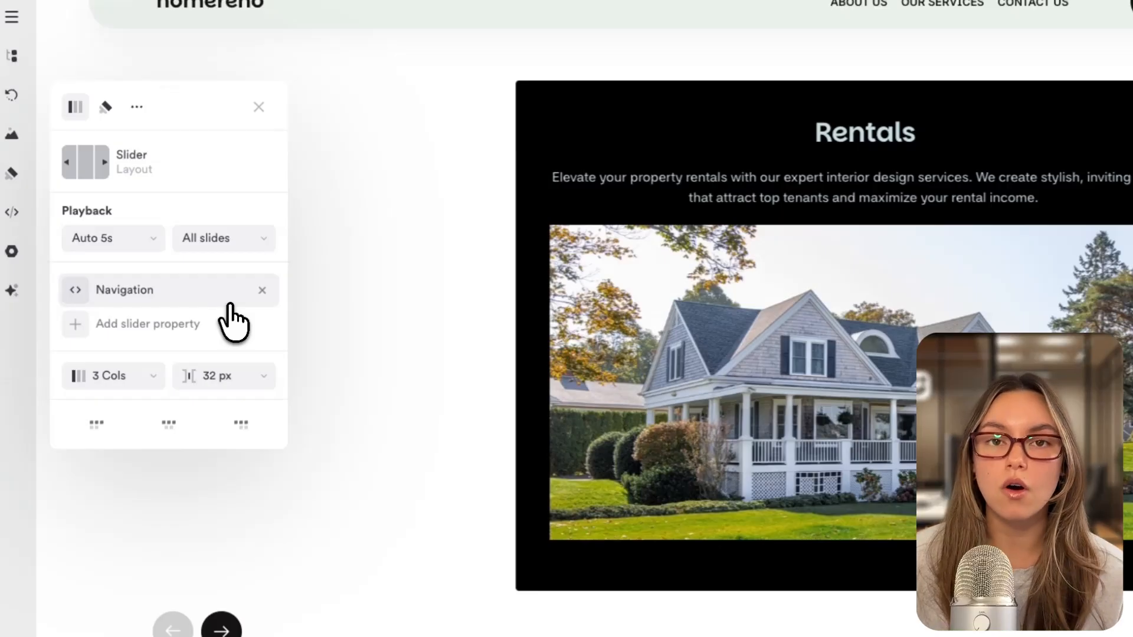
pyautogui.click(232, 314)
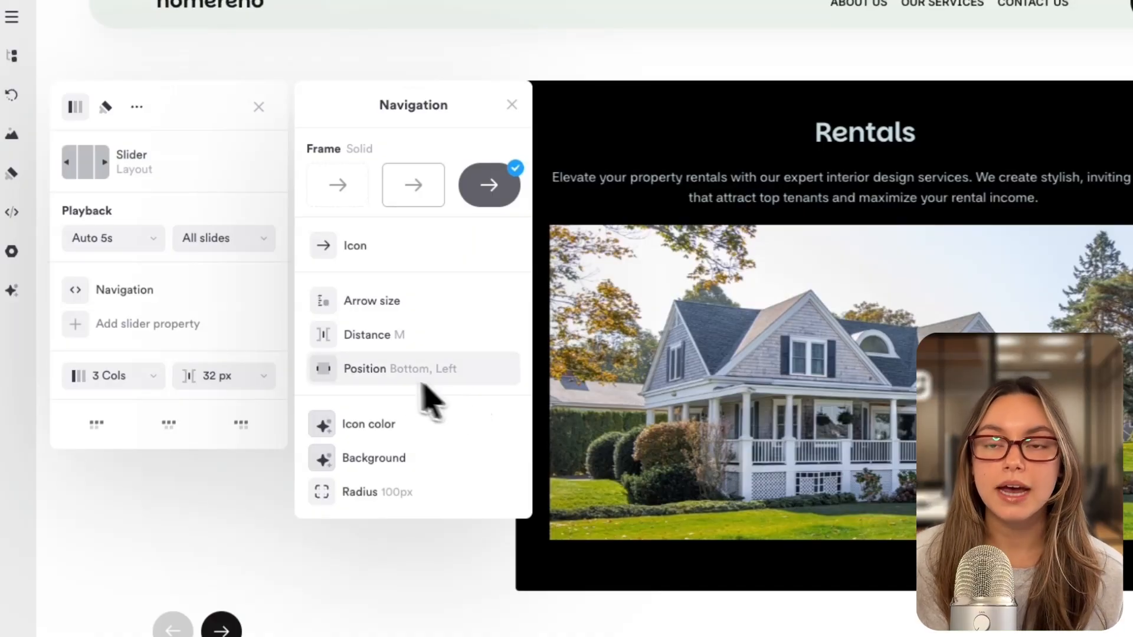
# Add the Pagination property to the slider and set its style to dashes.
pyautogui.click(253, 335)
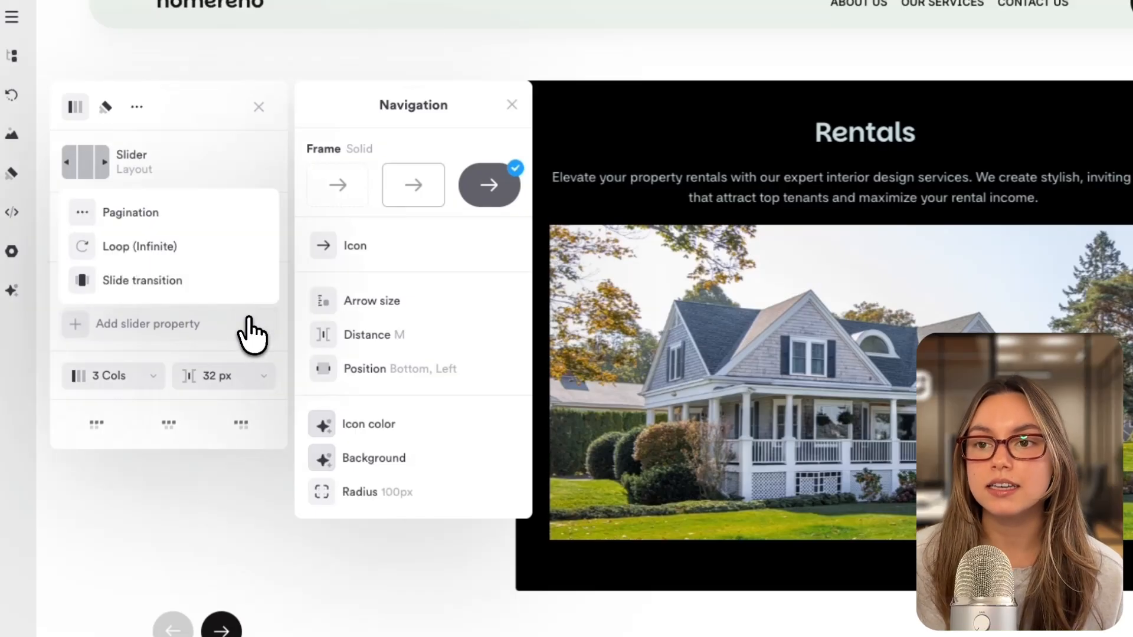
pyautogui.click(174, 214)
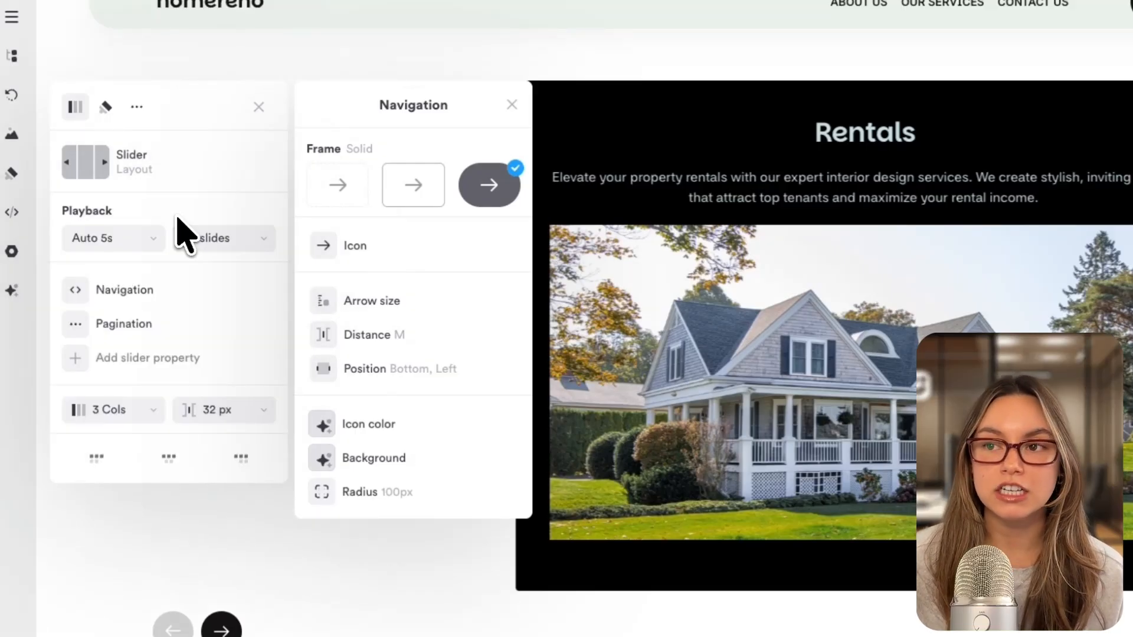
pyautogui.click(511, 105)
pyautogui.click(224, 326)
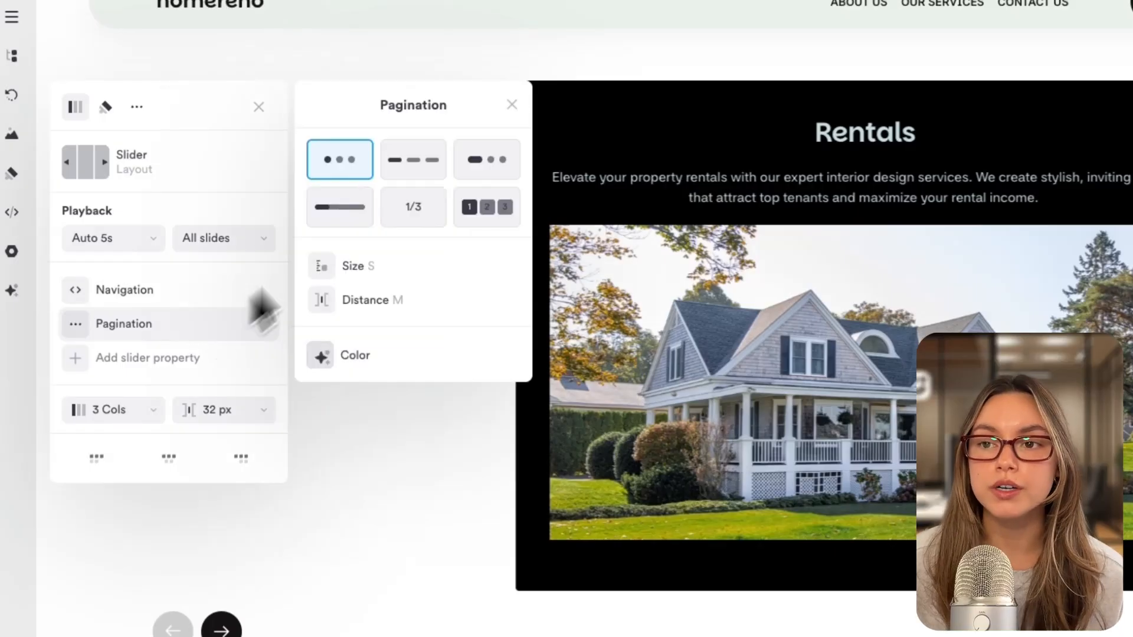
pyautogui.click(407, 165)
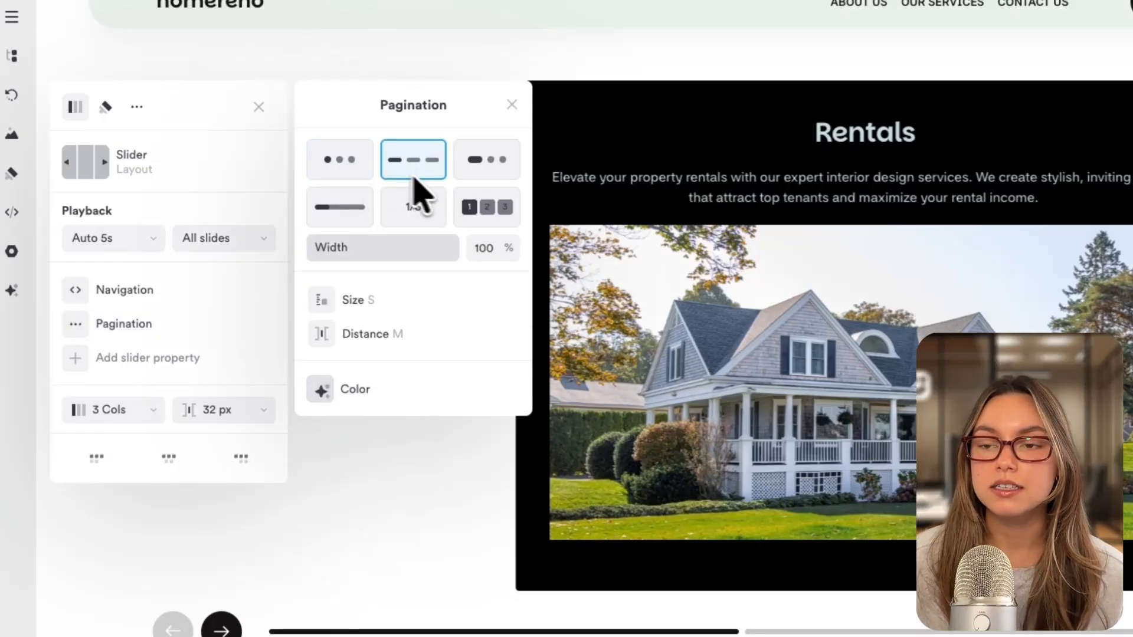
# Set the slider's pagination to dots with an elongated active dot and add the Loop (Infinite) property.
pyautogui.click(461, 188)
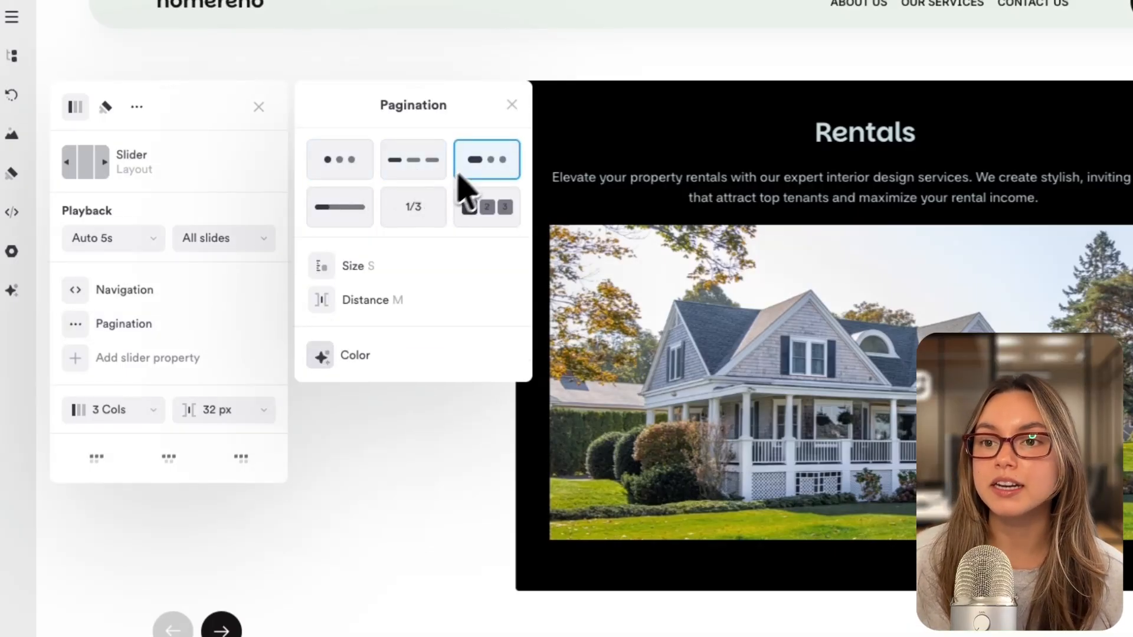
pyautogui.click(510, 108)
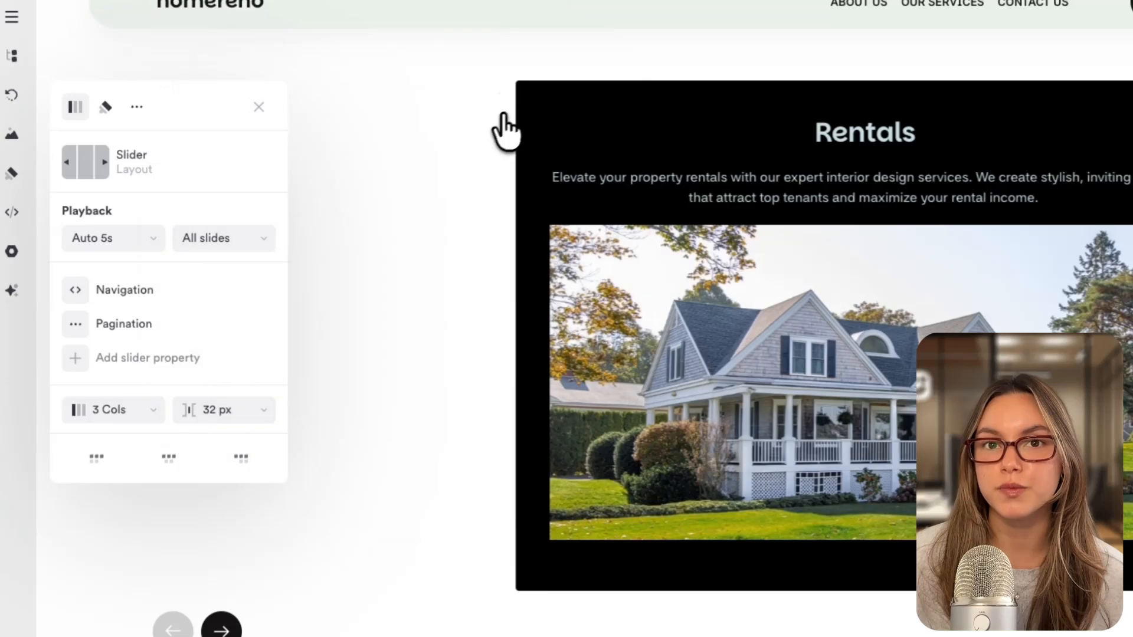
pyautogui.click(163, 361)
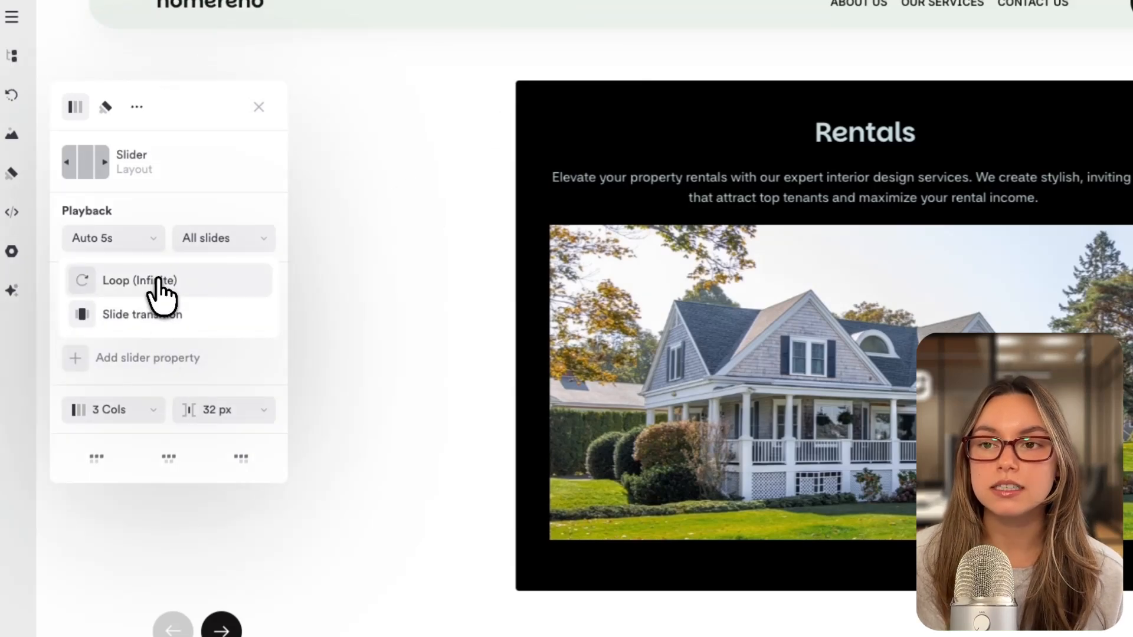
pyautogui.click(194, 288)
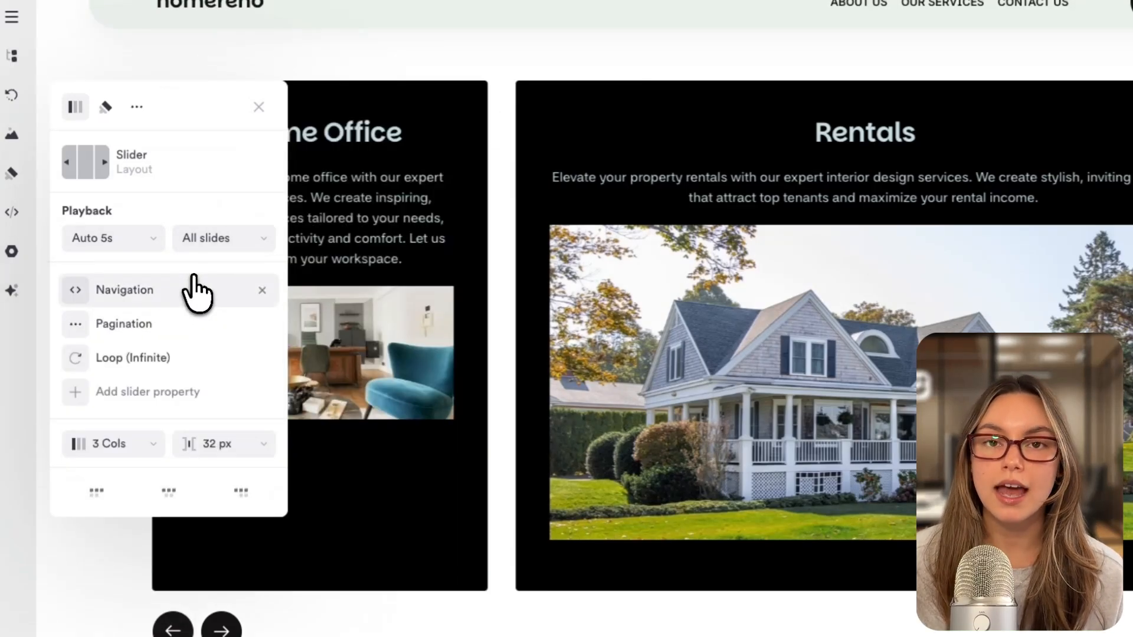
# Add the Slide transition property to the slider and move forward and back through the slides to check it.
pyautogui.click(199, 391)
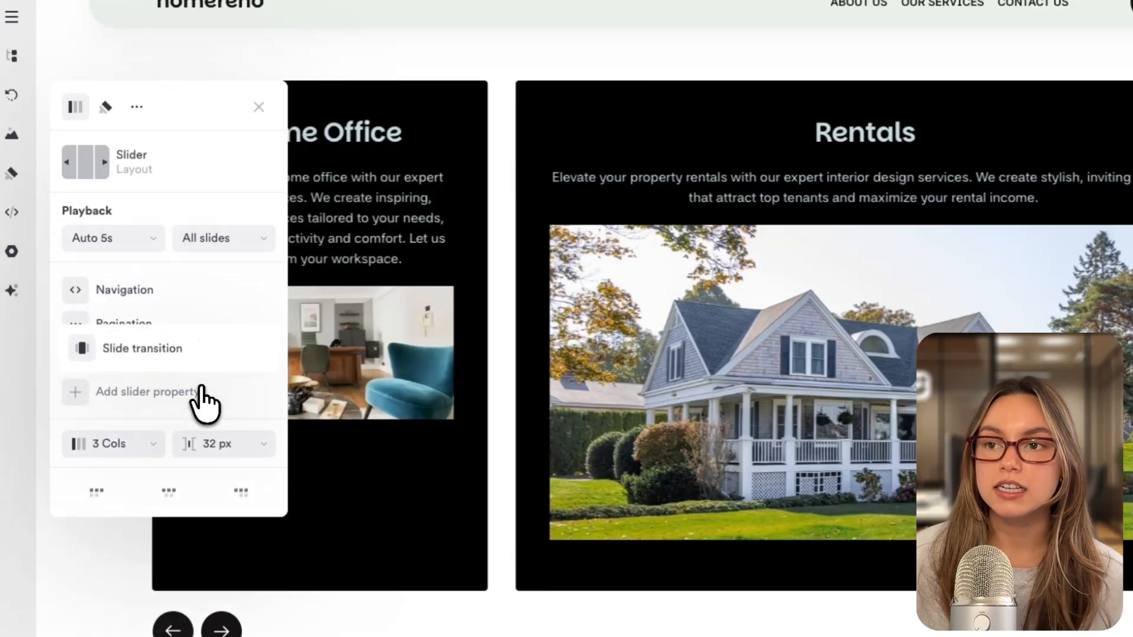
pyautogui.click(190, 367)
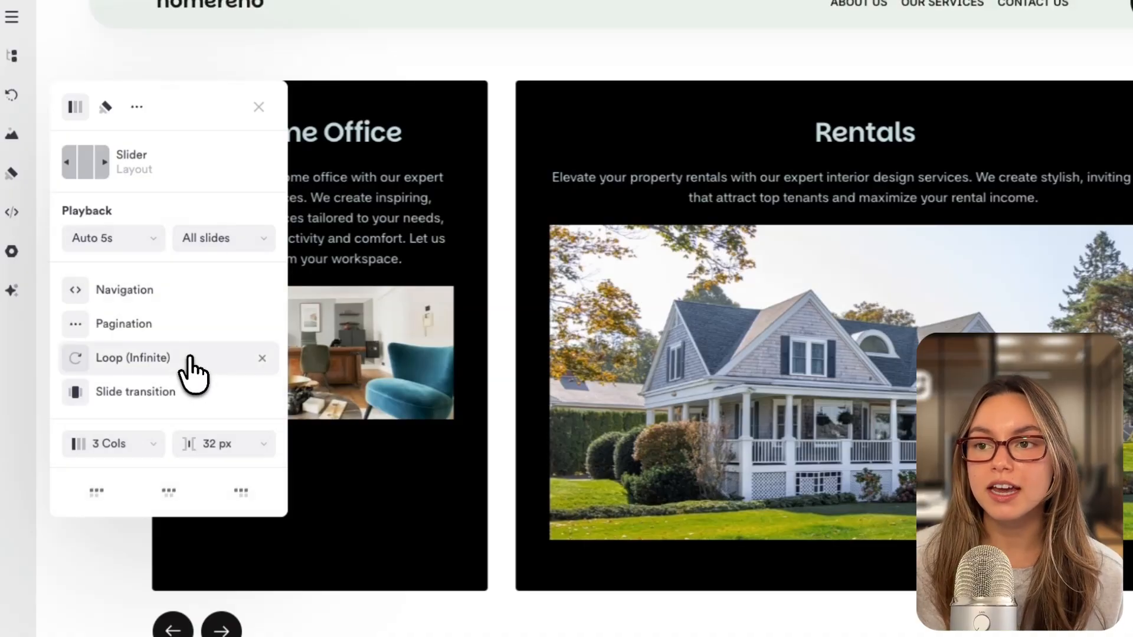
pyautogui.click(227, 630)
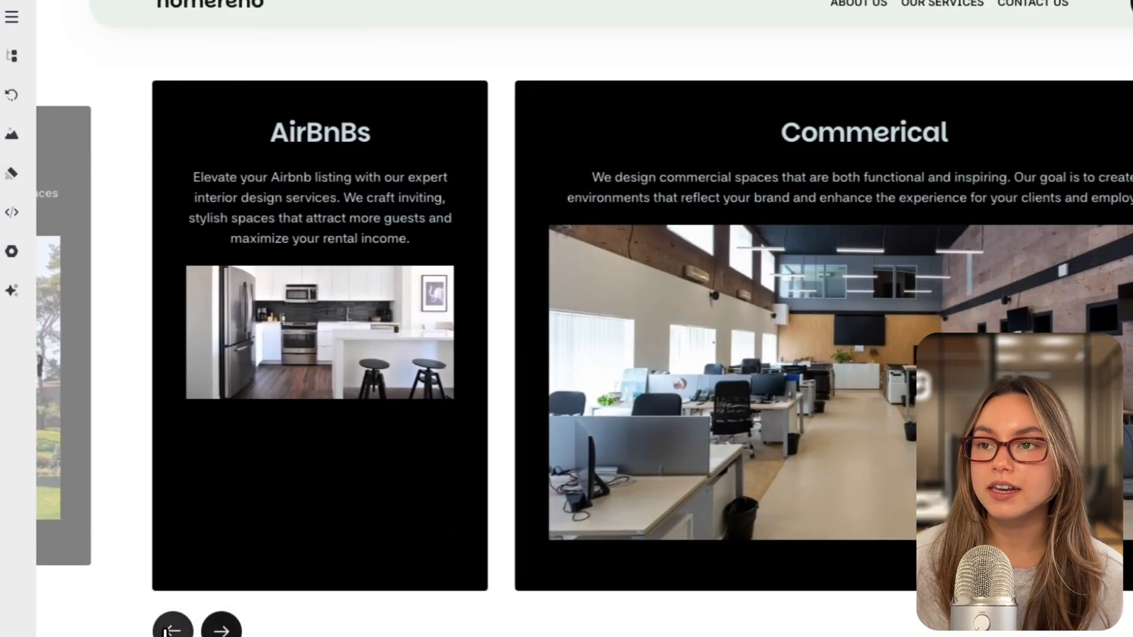
pyautogui.click(171, 630)
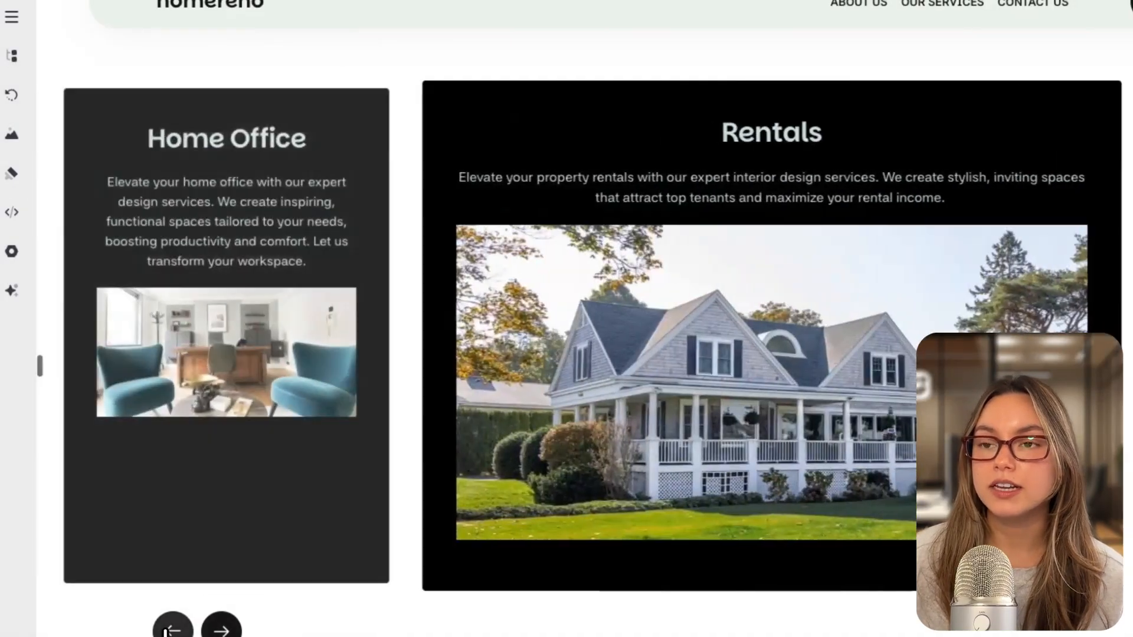
pyautogui.click(210, 631)
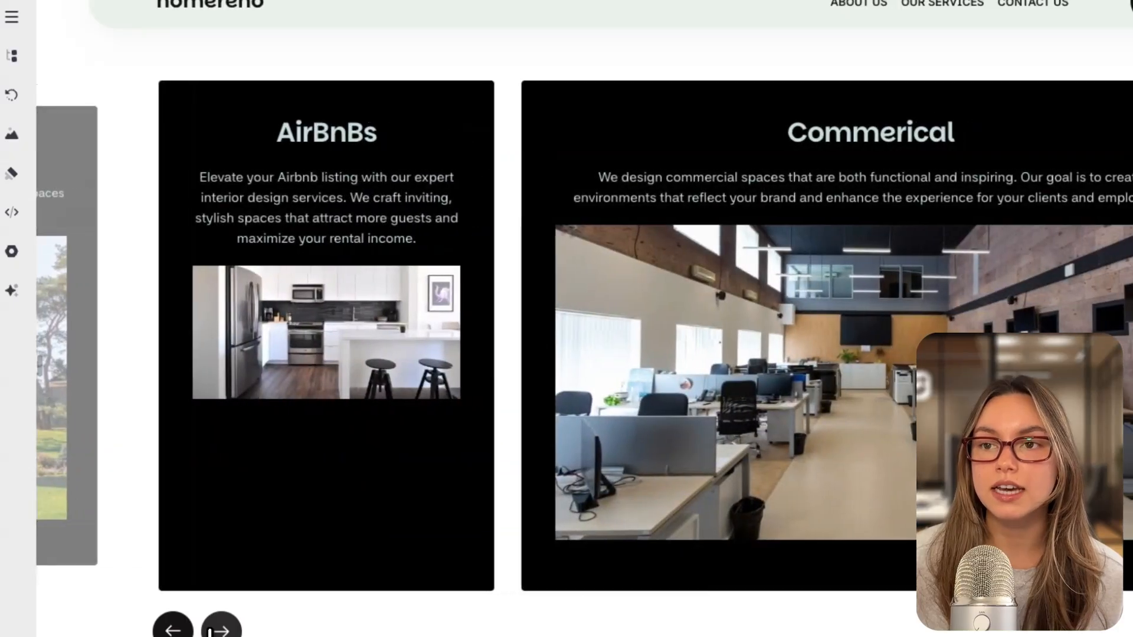
# Reopen the slider's settings to examine its Slide transition and column options, and select 3 Columns.
pyautogui.moveTo(230, 308)
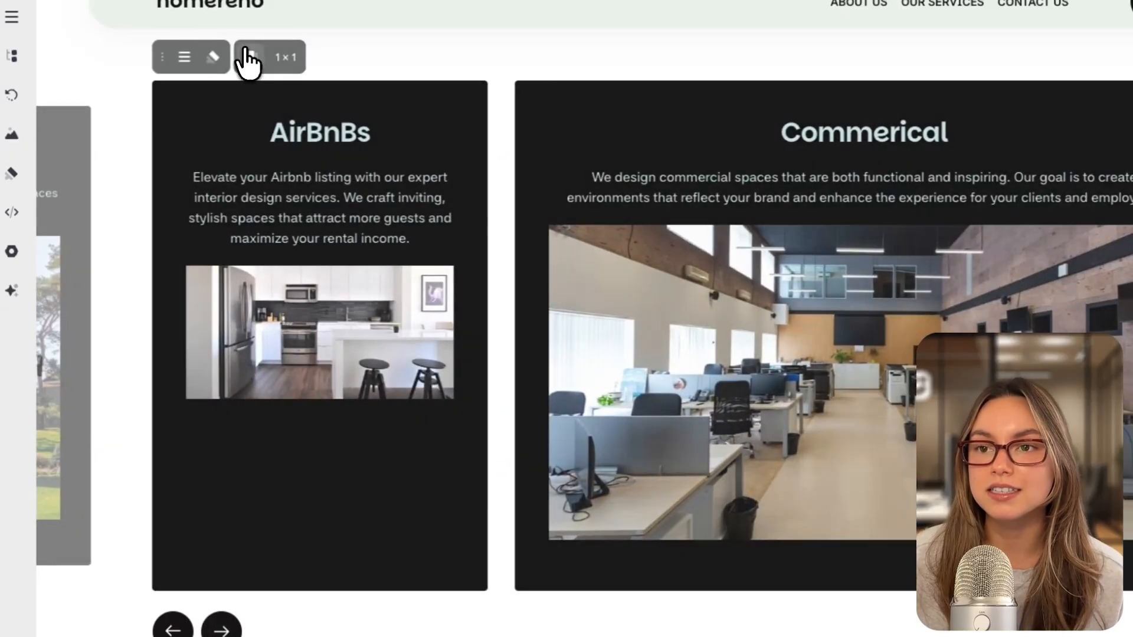
pyautogui.click(249, 58)
pyautogui.click(131, 394)
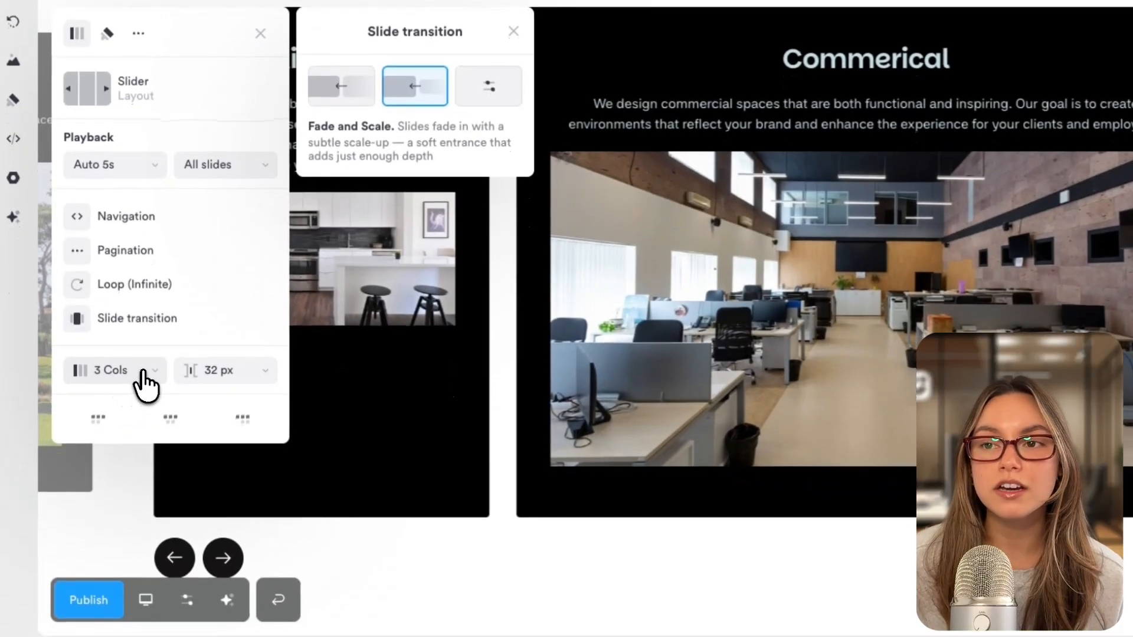
pyautogui.click(143, 372)
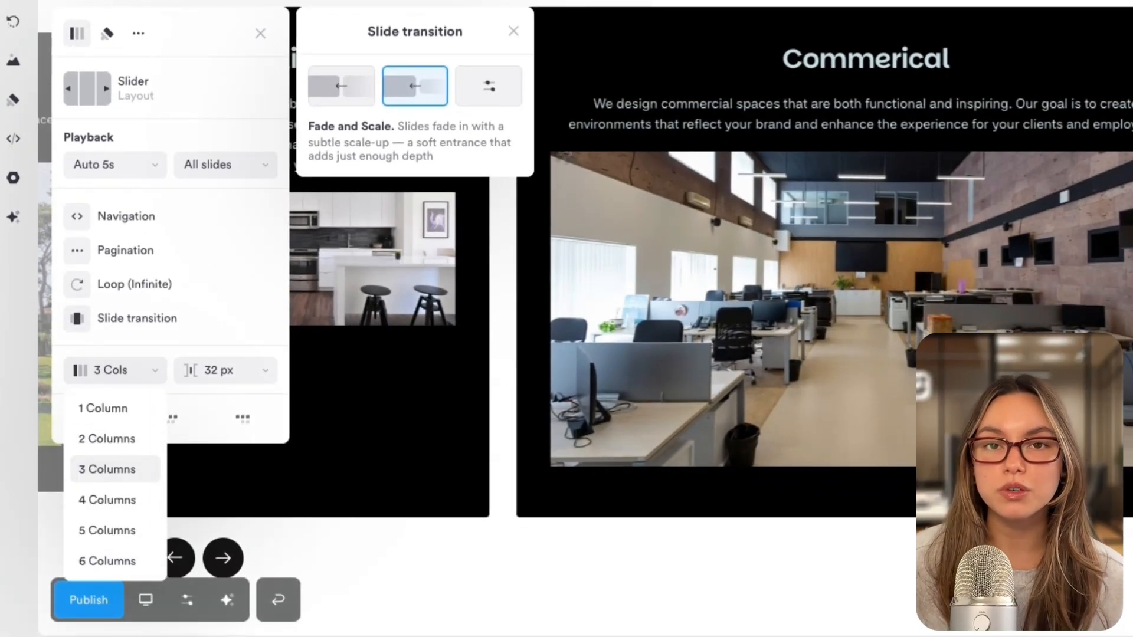
pyautogui.click(108, 470)
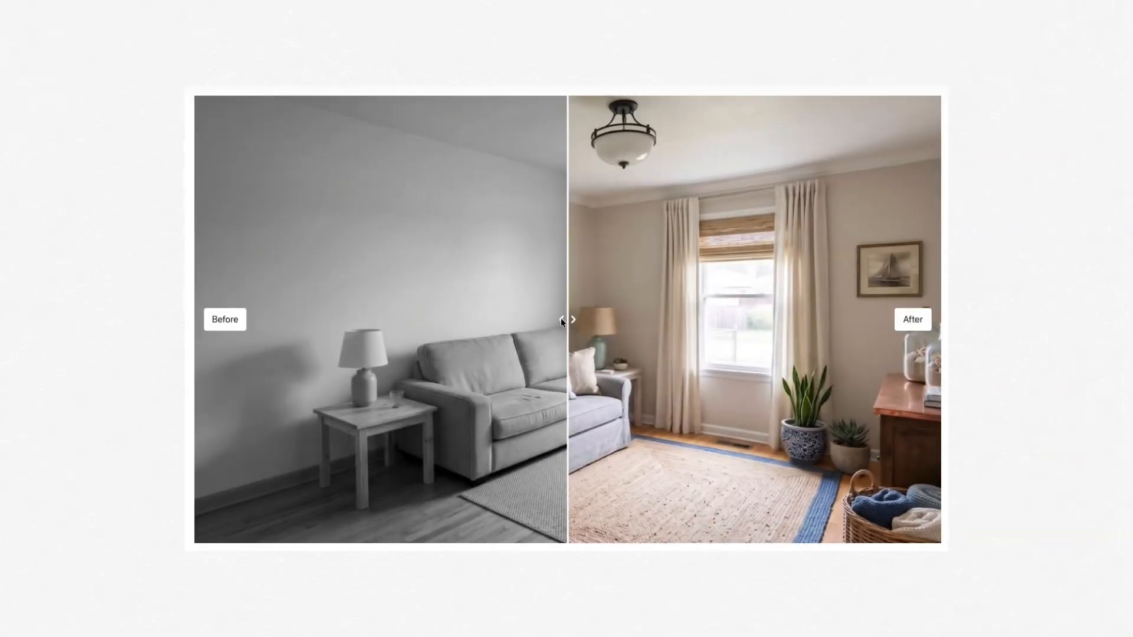
# Slide the divider of the sample before/after room image to reveal more of the Before photo.
pyautogui.moveTo(561, 317); pyautogui.dragTo(890, 319)
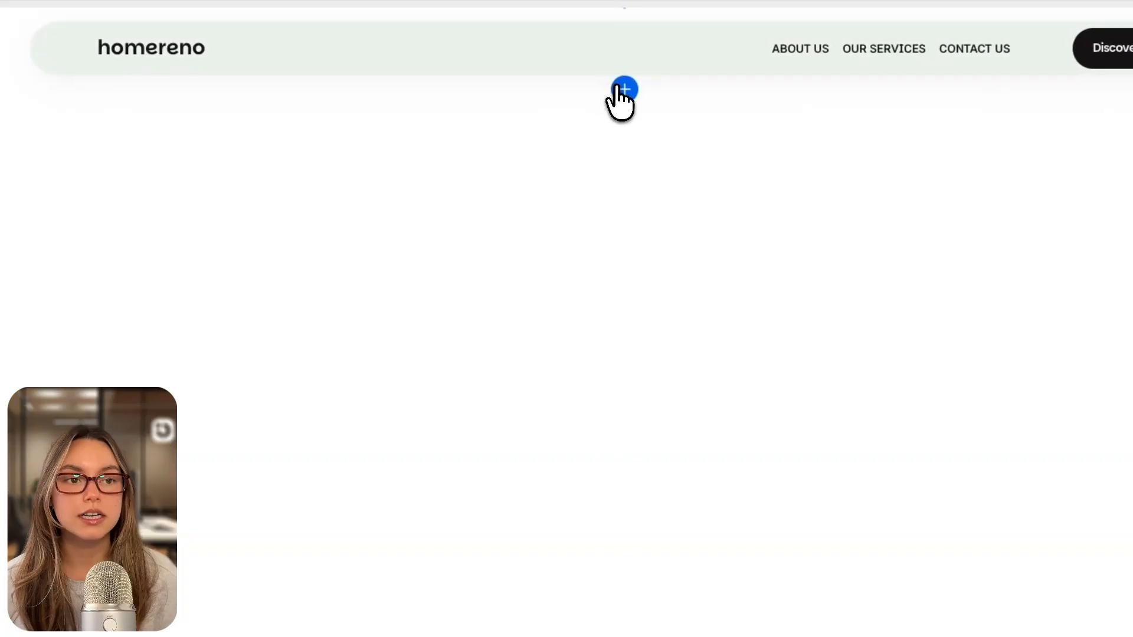
# Add a blank blueprint section below the homereno header and insert a Before / After element in it.
pyautogui.click(582, 78)
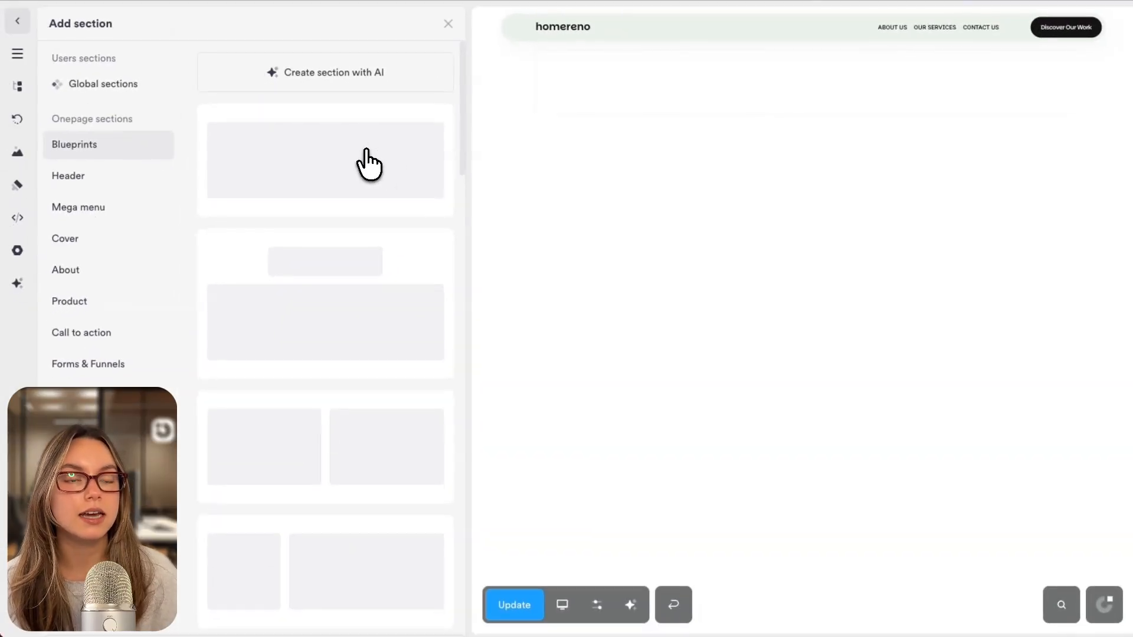
pyautogui.click(831, 335)
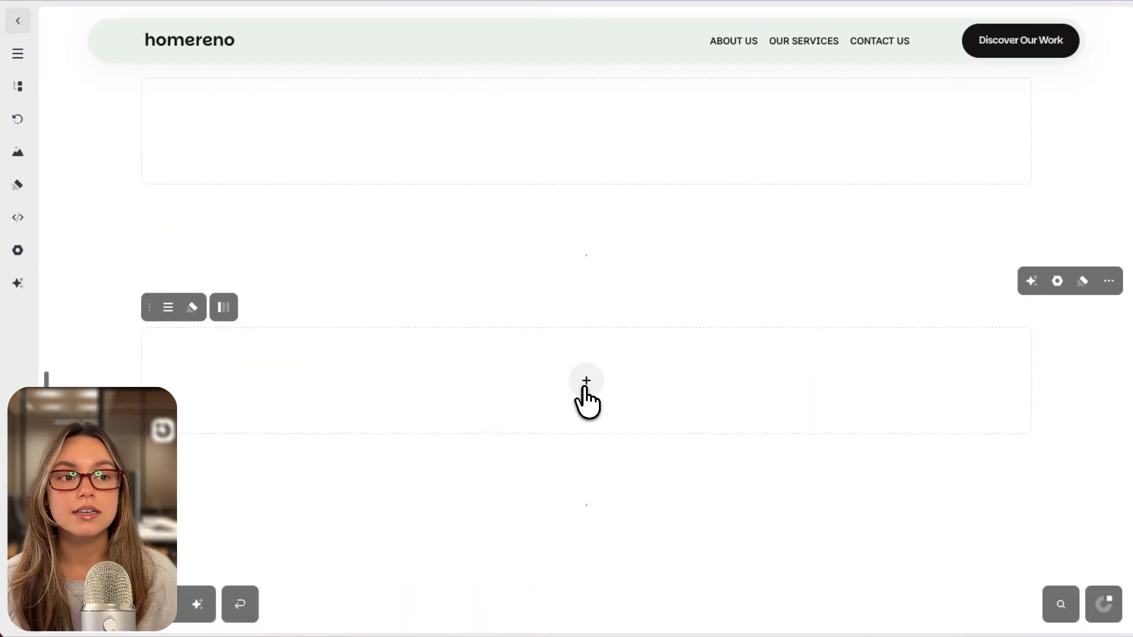
pyautogui.click(586, 380)
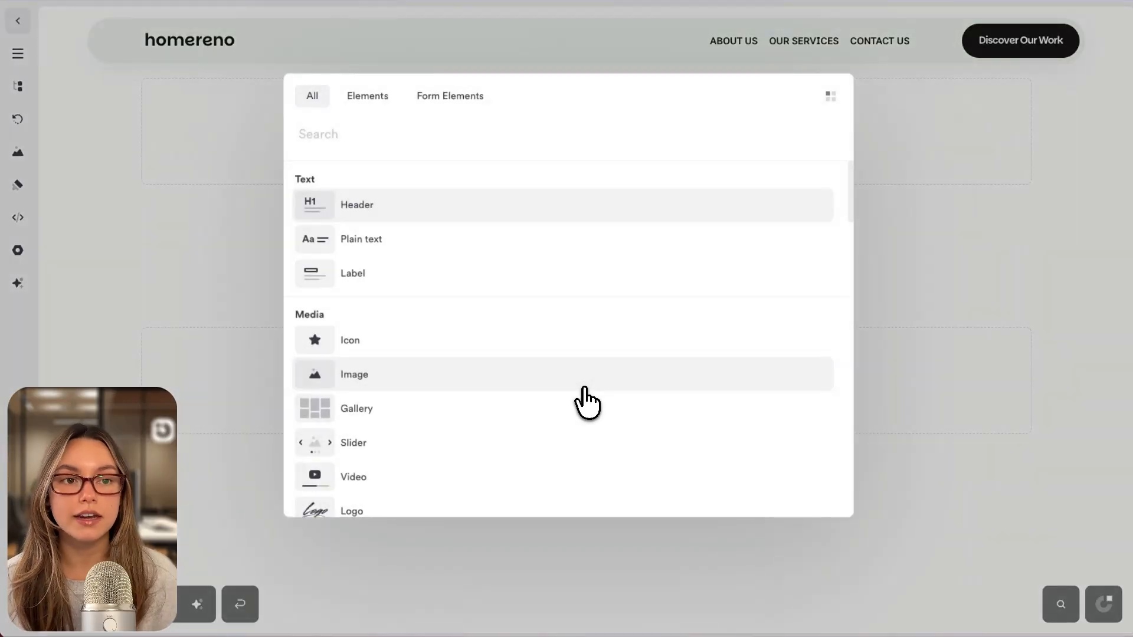
pyautogui.write('befo')
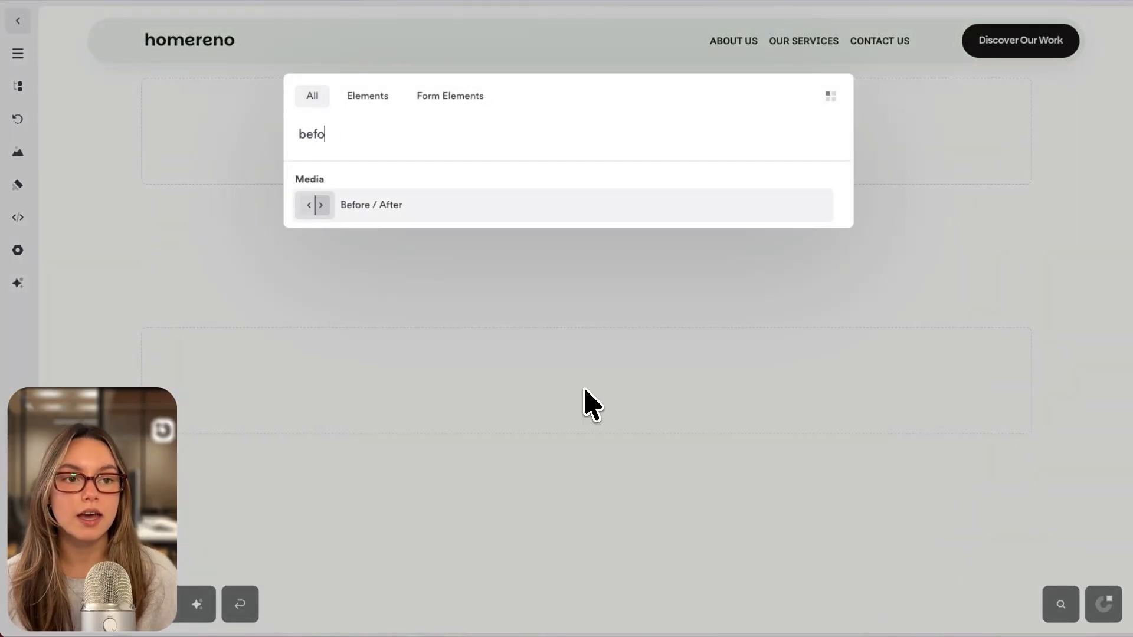
pyautogui.press('Return')
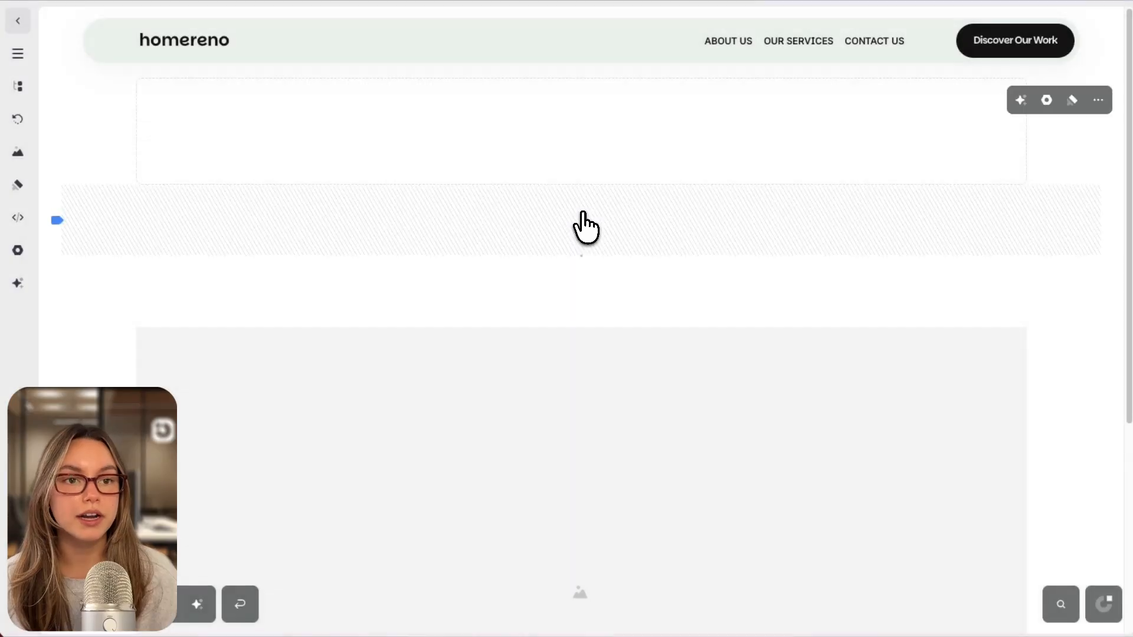
# Set the sparsely furnished living room photo from the library as the Before / After element's first image.
pyautogui.scroll(-2, 939, 304)
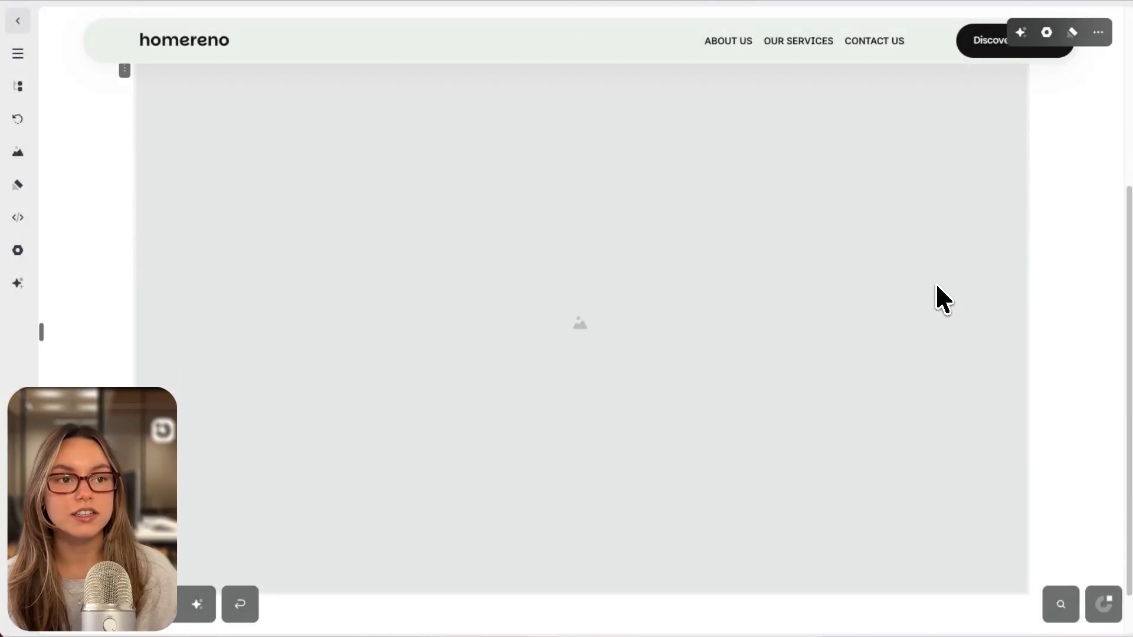
pyautogui.click(937, 286)
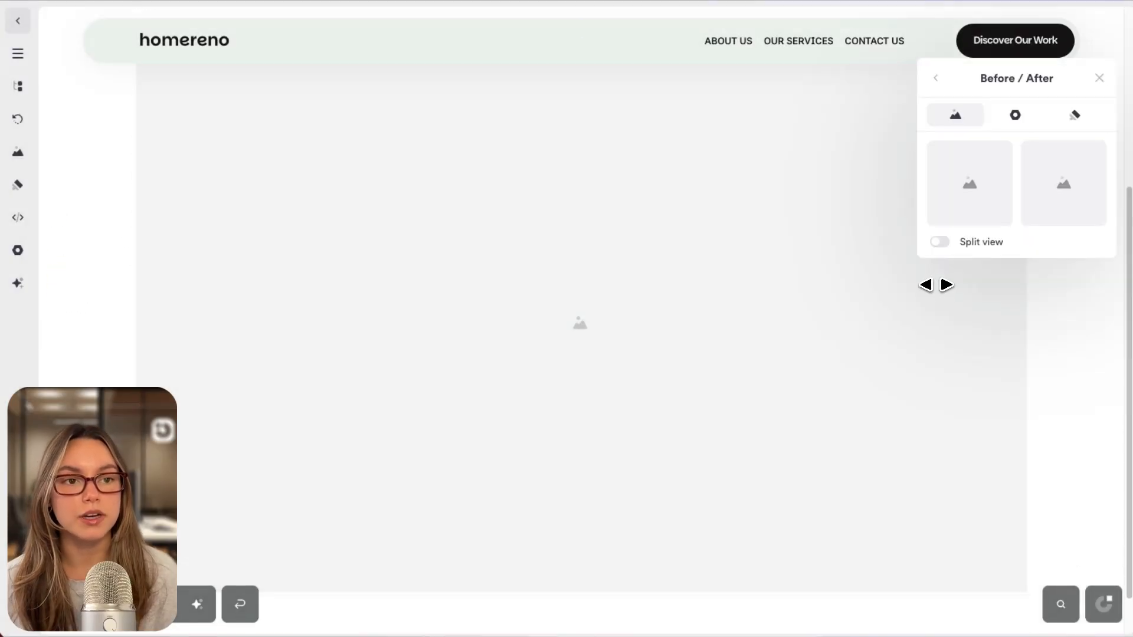
pyautogui.click(982, 171)
pyautogui.click(998, 220)
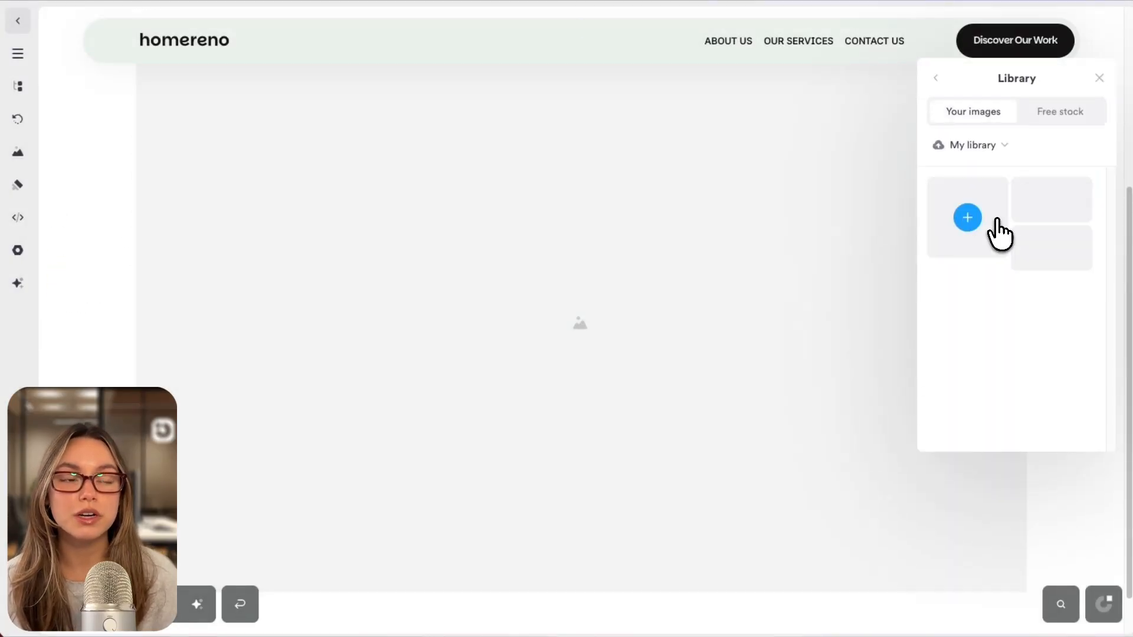
pyautogui.click(1048, 214)
pyautogui.click(1068, 259)
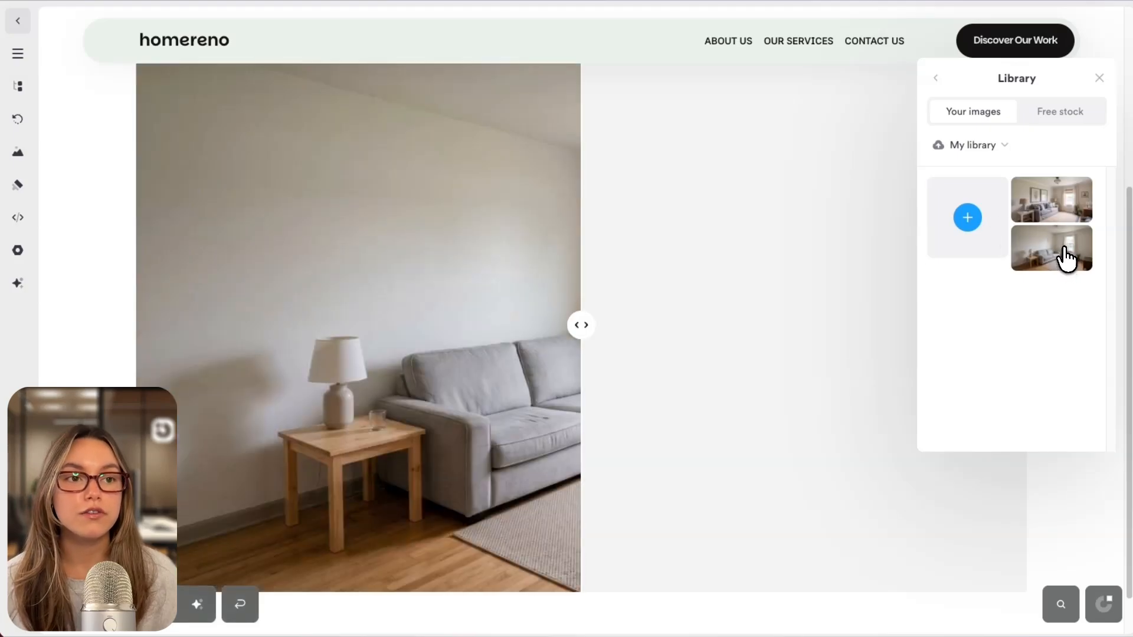
pyautogui.click(937, 83)
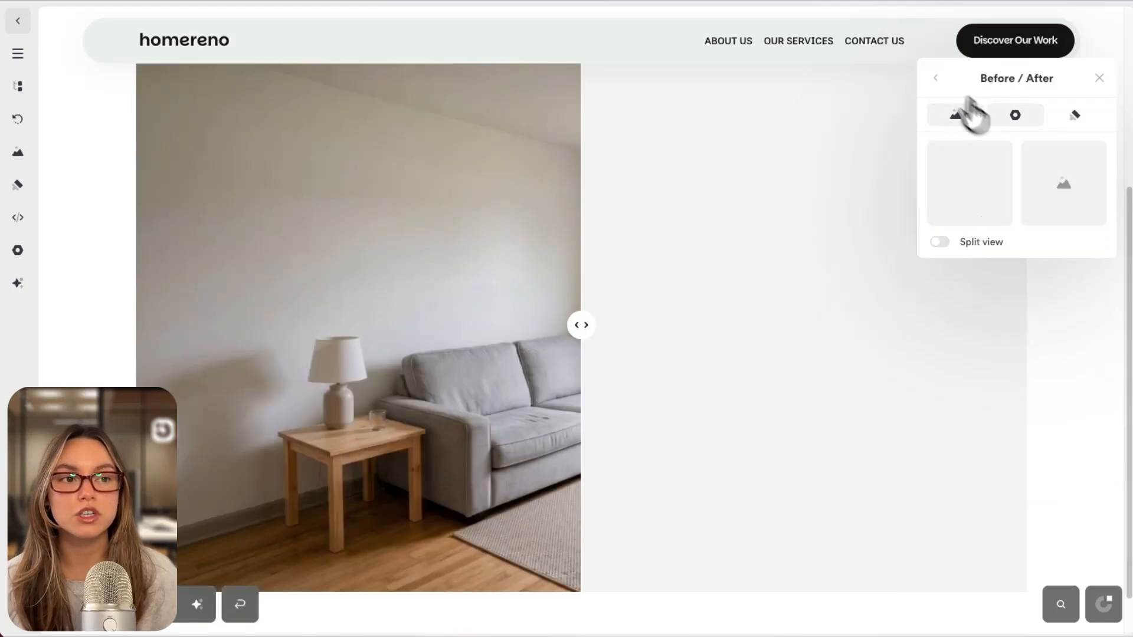
# Set the decorated living room photo from the library as the Before / After element's second image.
pyautogui.click(1057, 172)
pyautogui.click(1056, 229)
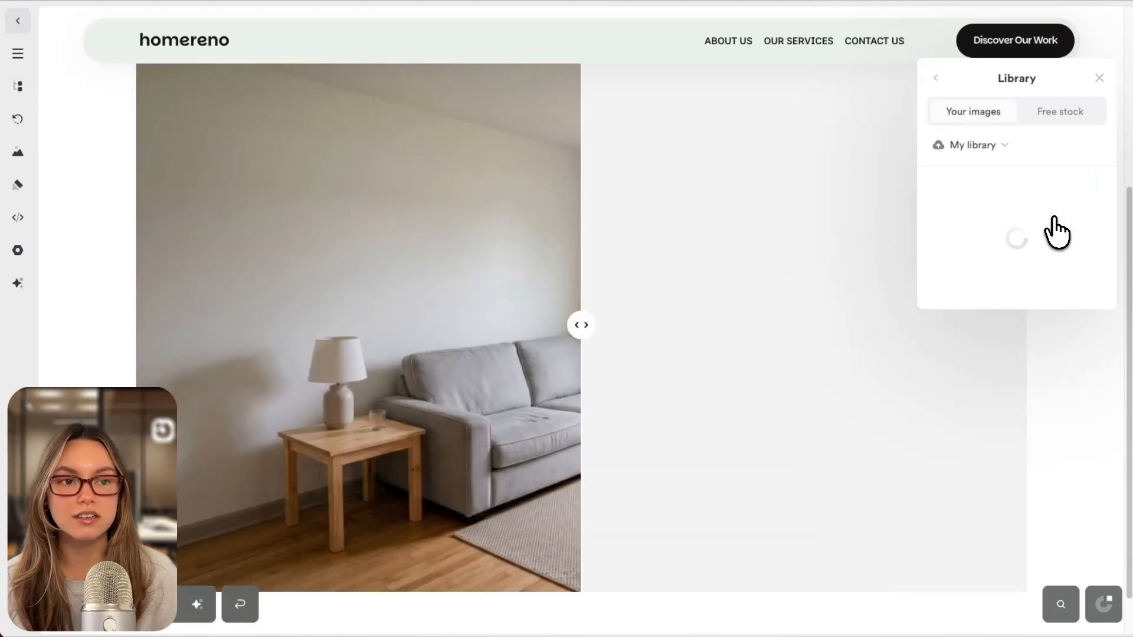
pyautogui.click(1055, 228)
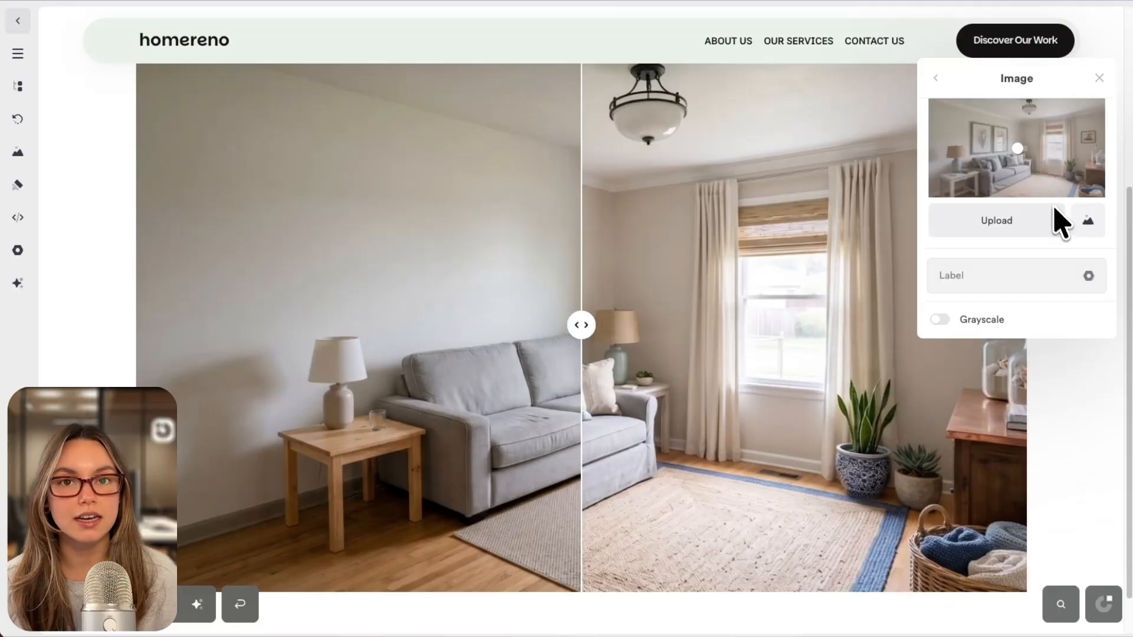
pyautogui.click(933, 80)
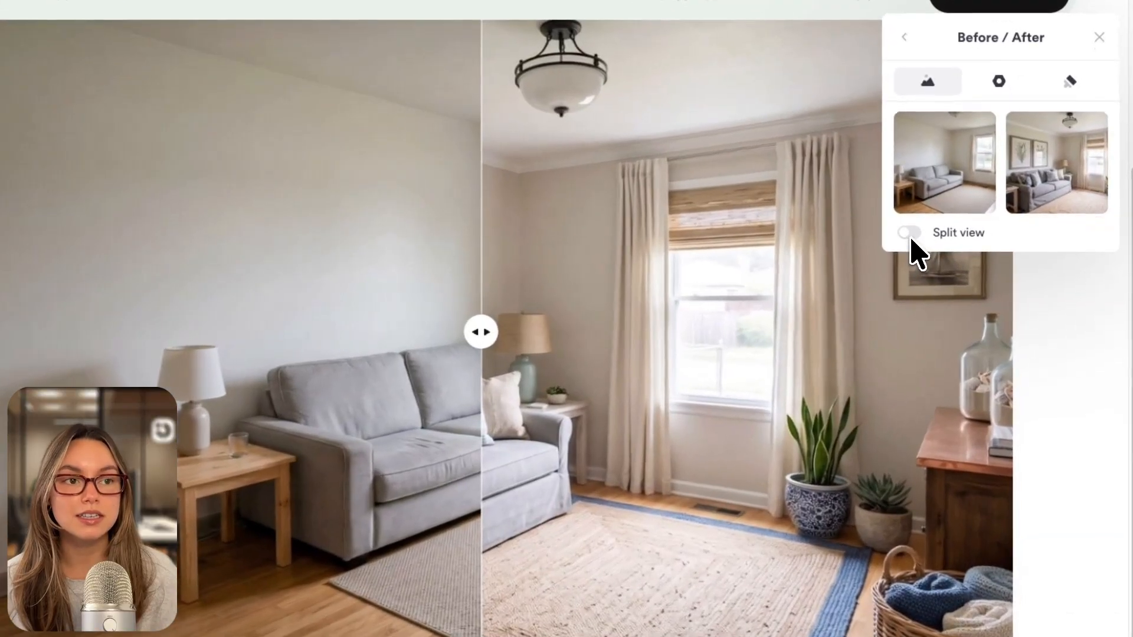
# Preview the Before / After element in Split view and turn the option back off.
pyautogui.click(940, 242)
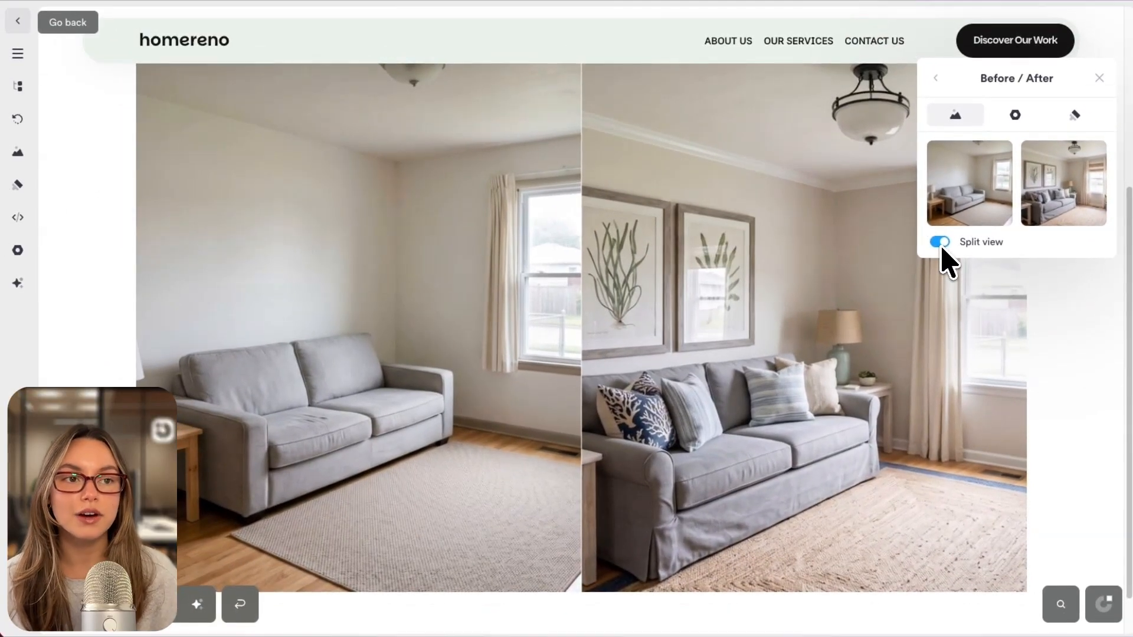
pyautogui.click(940, 242)
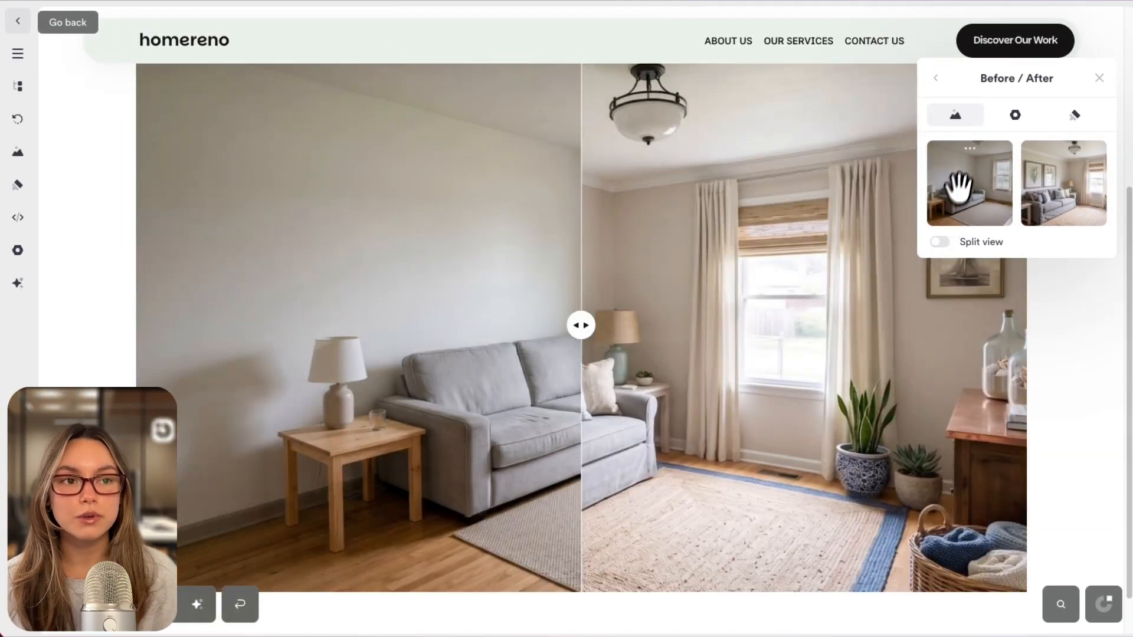
# Label the first comparison image "Before" and the second one "After".
pyautogui.click(968, 148)
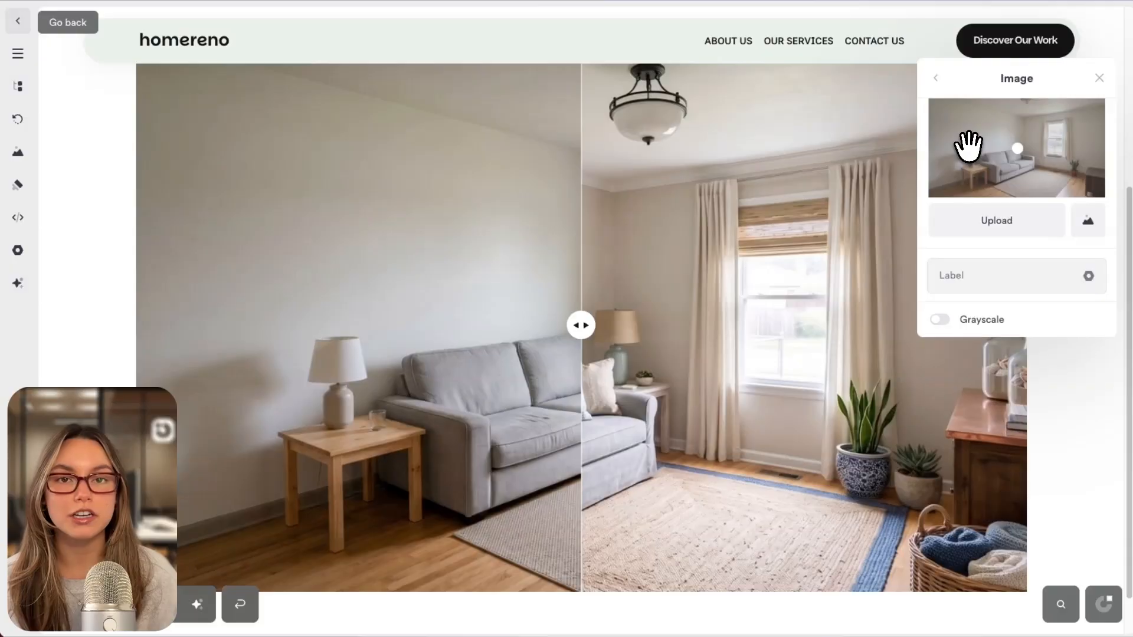
pyautogui.click(994, 275)
pyautogui.write('Before')
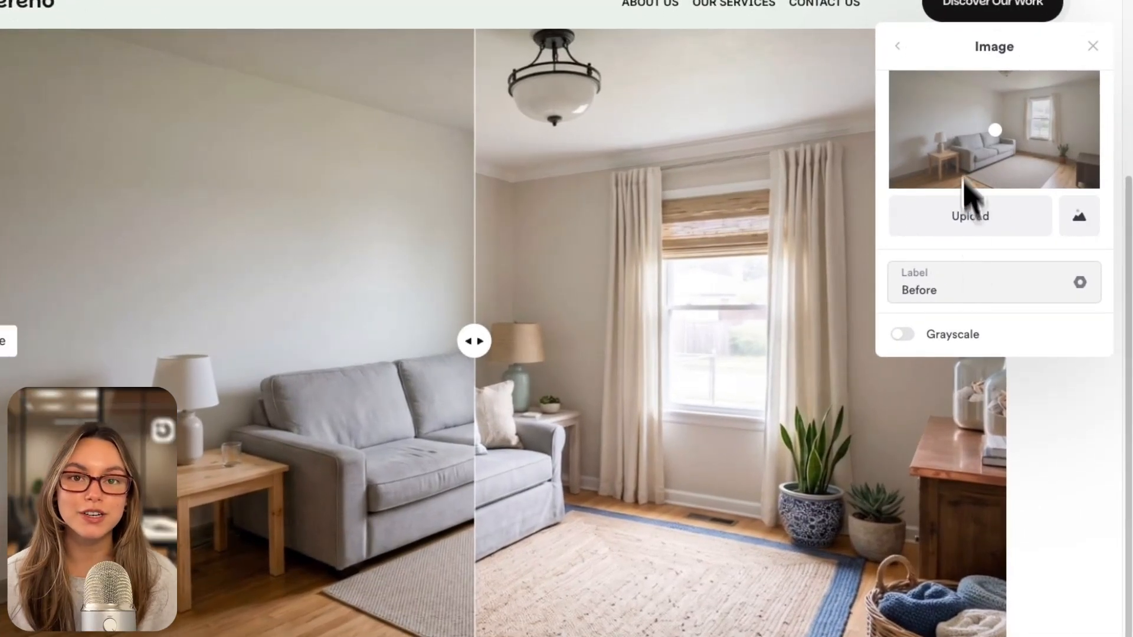
pyautogui.click(898, 46)
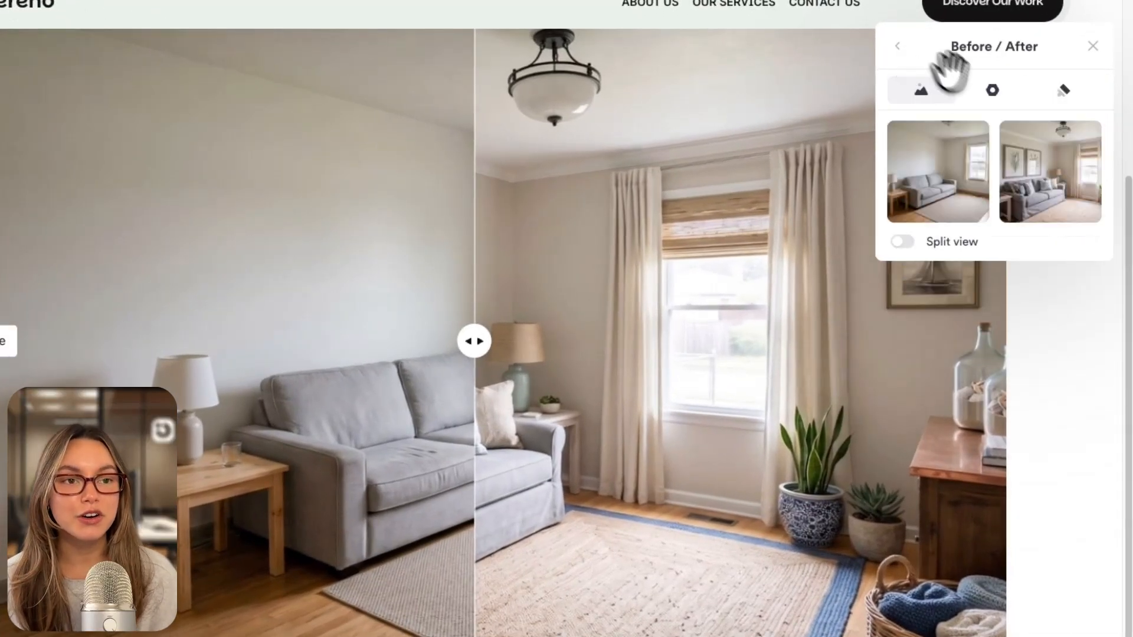
pyautogui.click(1051, 133)
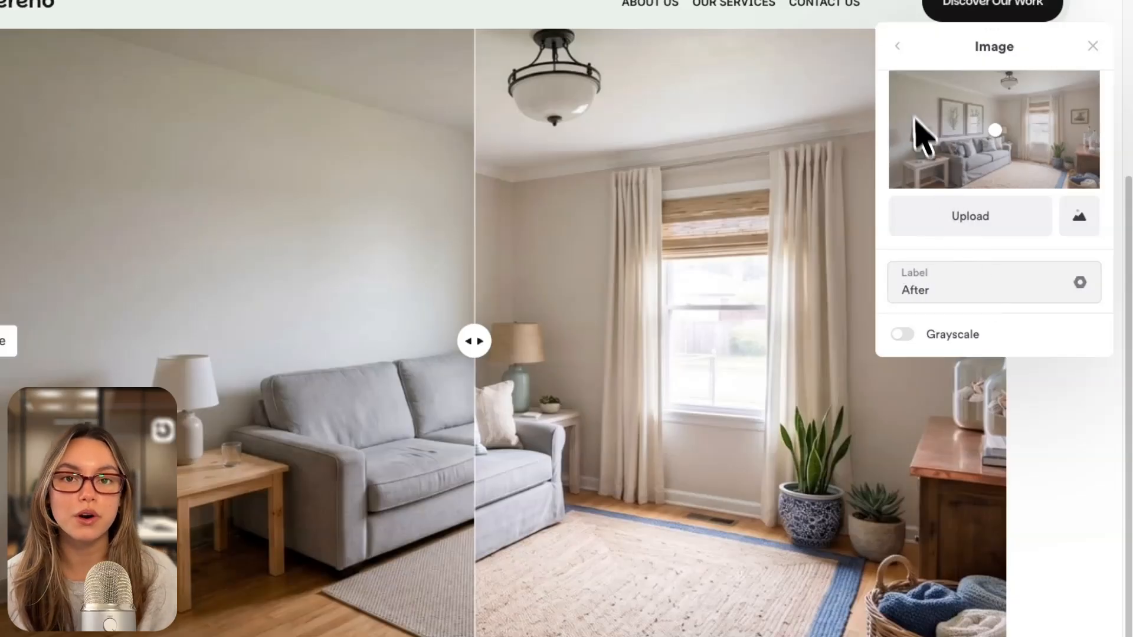
pyautogui.click(897, 47)
# Enable Grayscale for the comparison's Before image.
pyautogui.click(925, 162)
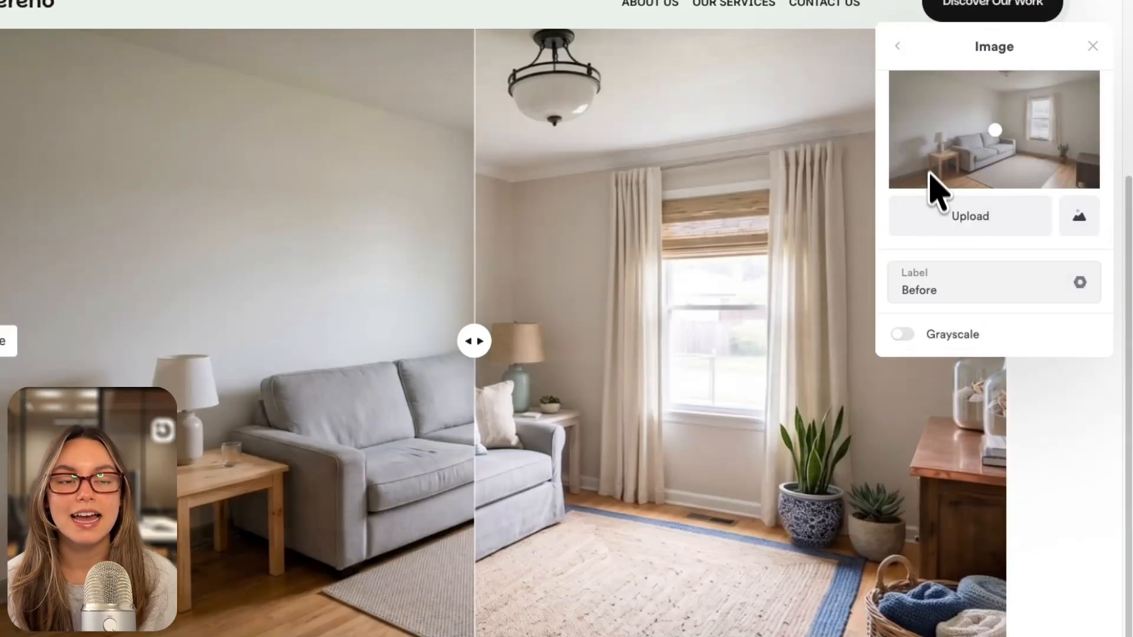
pyautogui.click(907, 334)
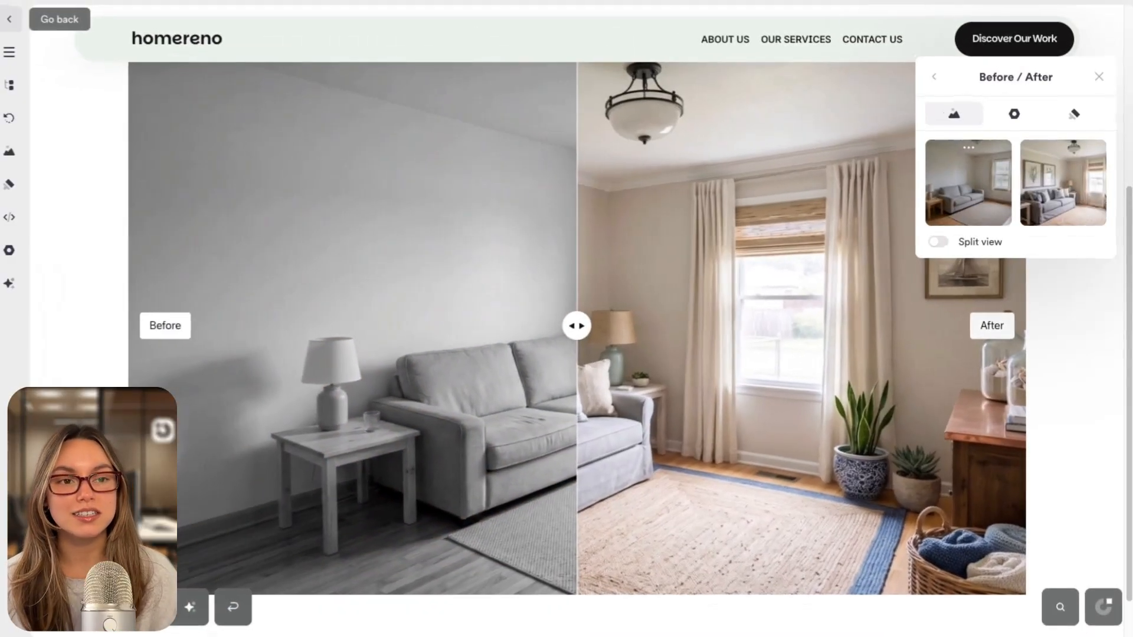
# Give the comparison a Transparent handler and set its divider width to 3.
pyautogui.click(1015, 115)
pyautogui.click(1015, 153)
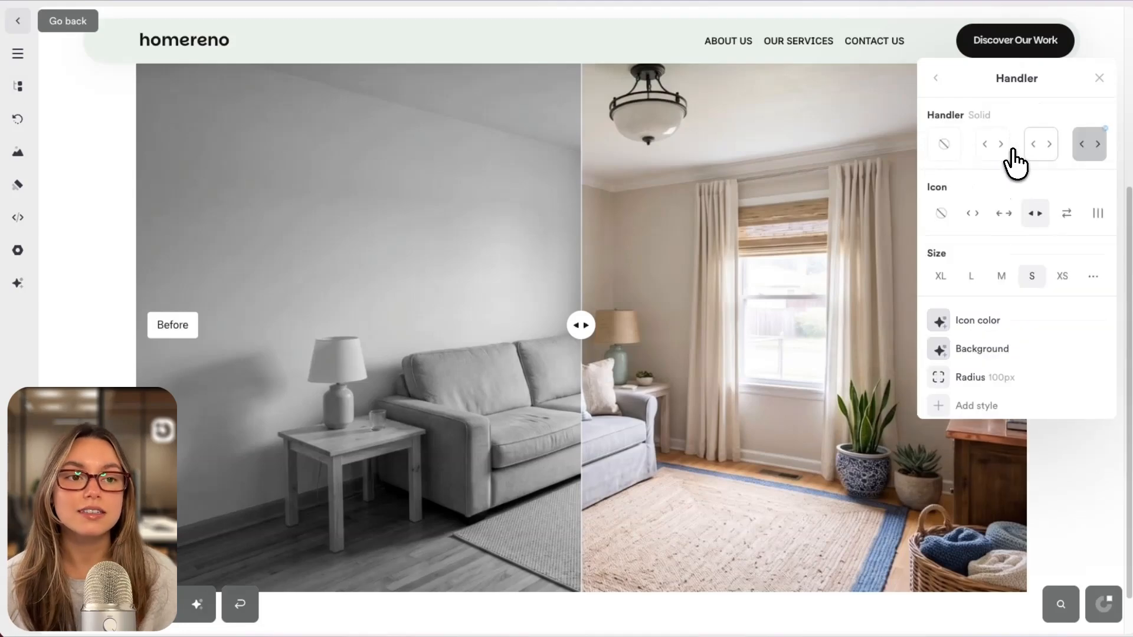
pyautogui.click(986, 151)
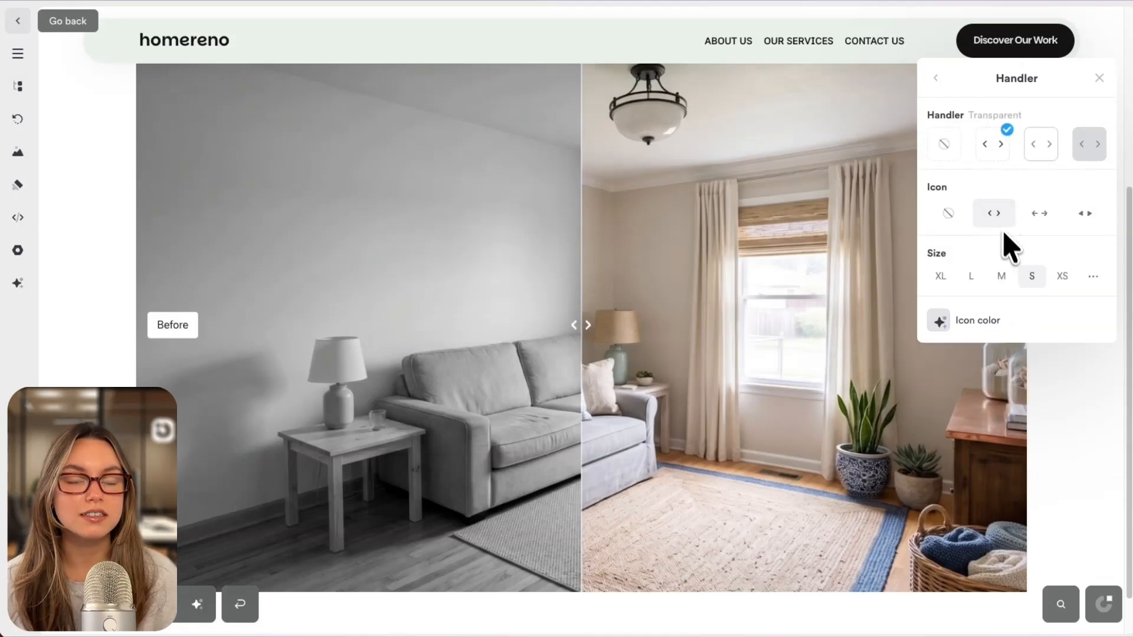
pyautogui.click(941, 79)
pyautogui.click(984, 213)
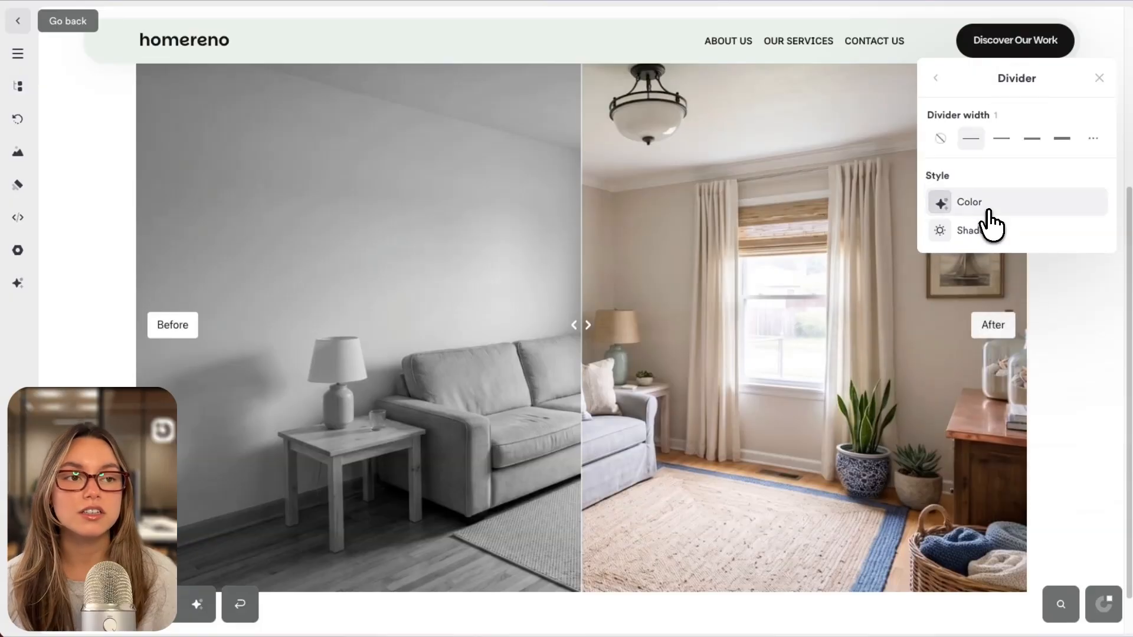
pyautogui.click(1021, 138)
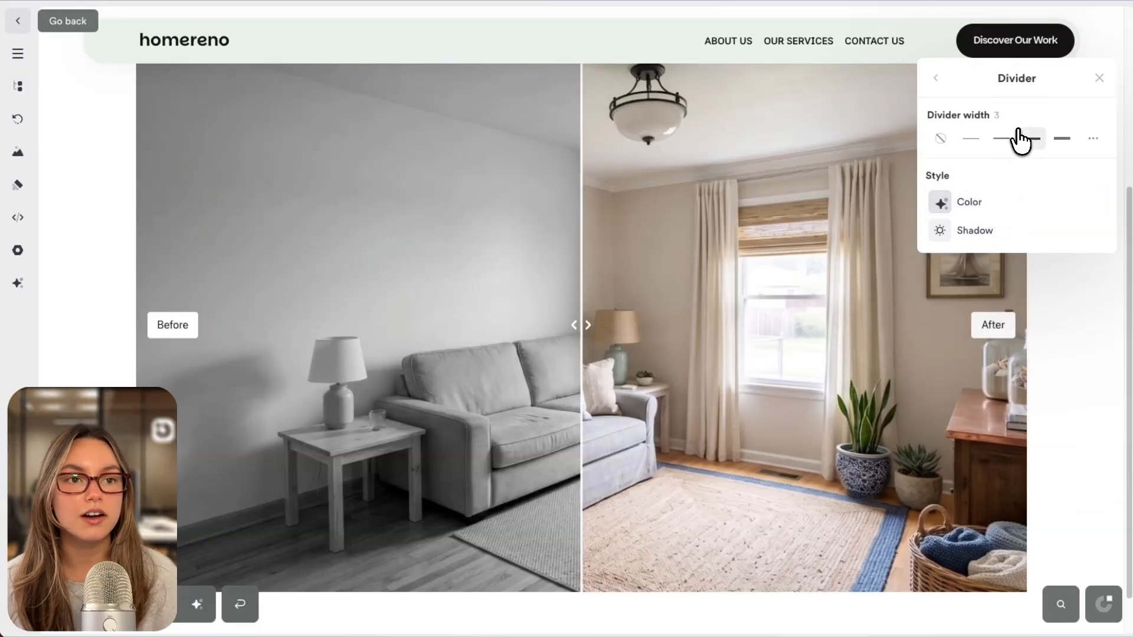
# Preview the comparison's Vertical layout and Hover interaction, and restore Horizontal and Drag.
pyautogui.click(936, 80)
pyautogui.click(1039, 269)
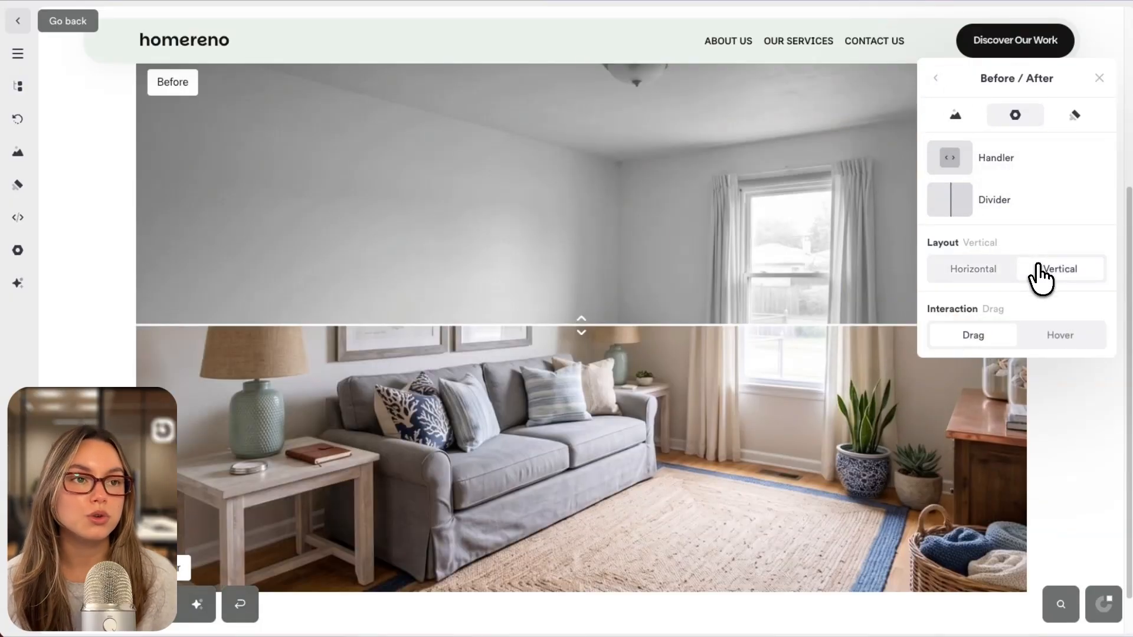
pyautogui.click(974, 272)
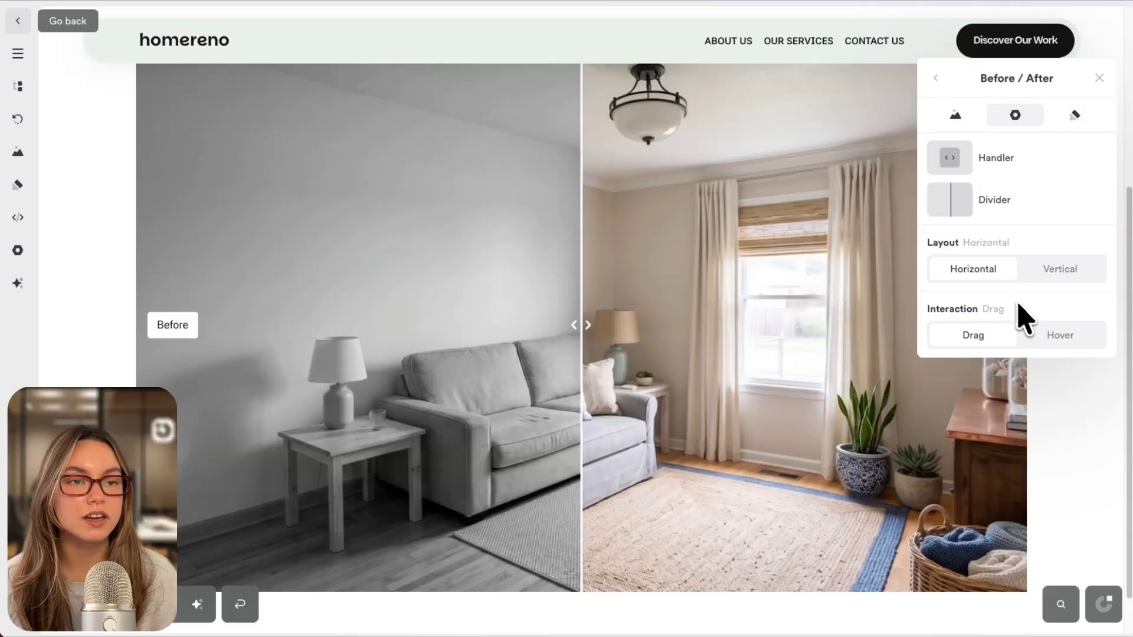
pyautogui.click(1042, 347)
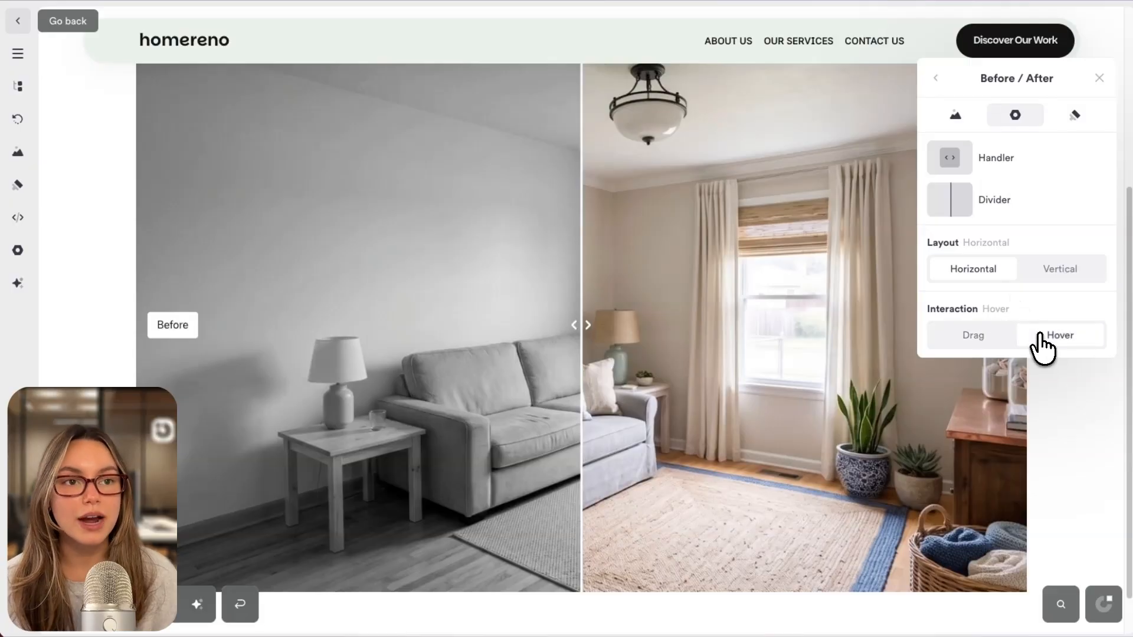
pyautogui.click(1002, 341)
# Preview the comparison's Full-size and Full-height options, turn both back off, and slide the divider across to reveal the After image.
pyautogui.click(1075, 116)
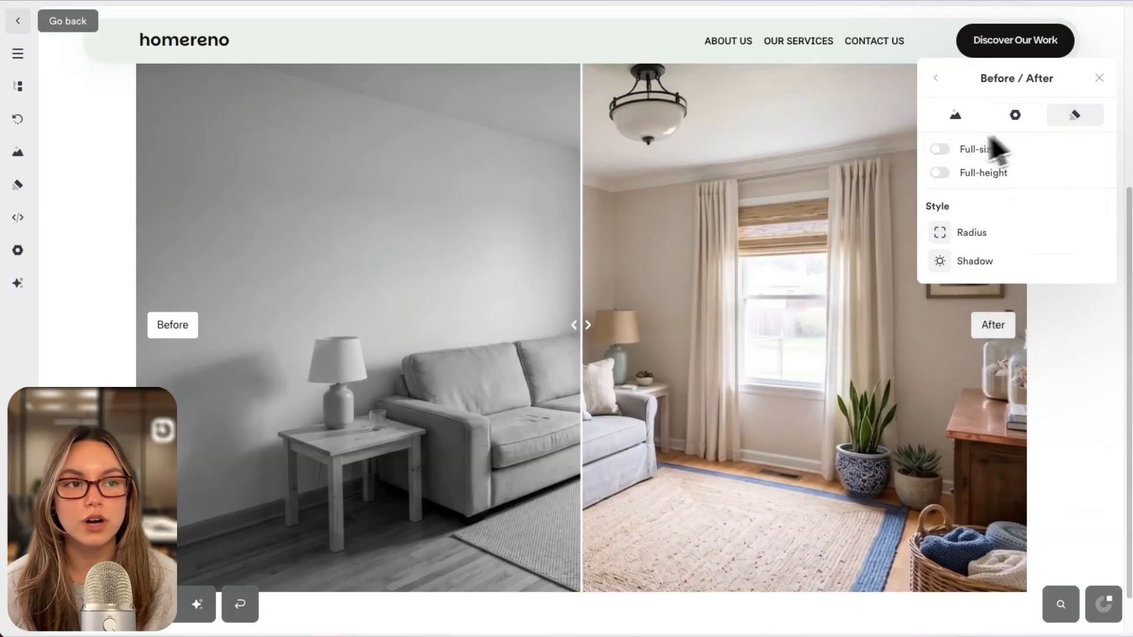
pyautogui.click(941, 149)
pyautogui.click(940, 149)
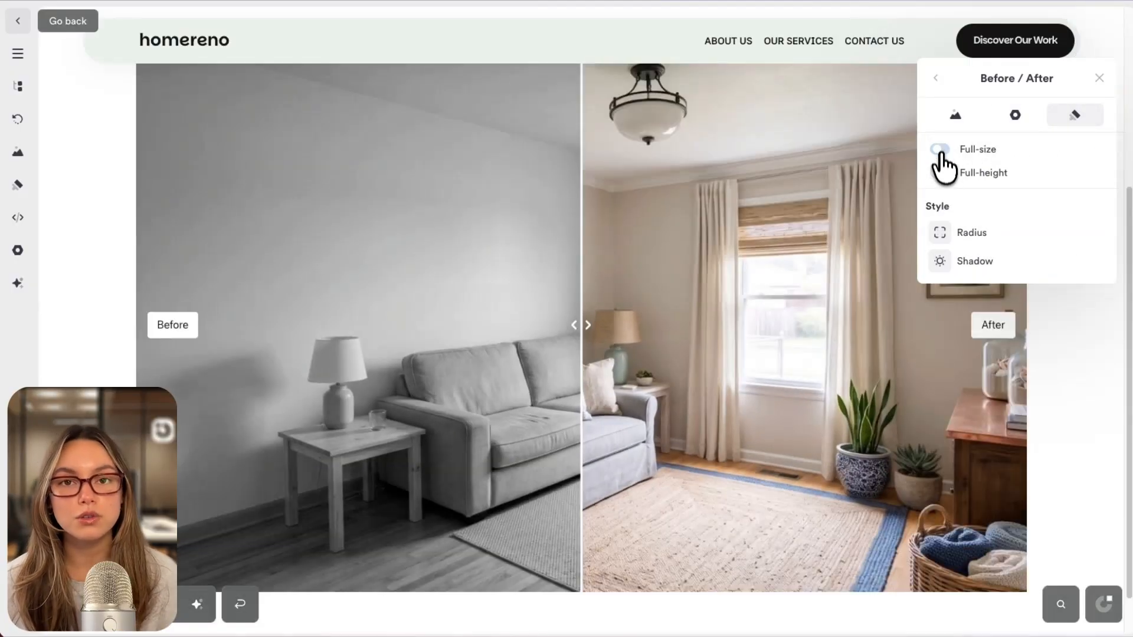
pyautogui.click(940, 173)
pyautogui.click(940, 173)
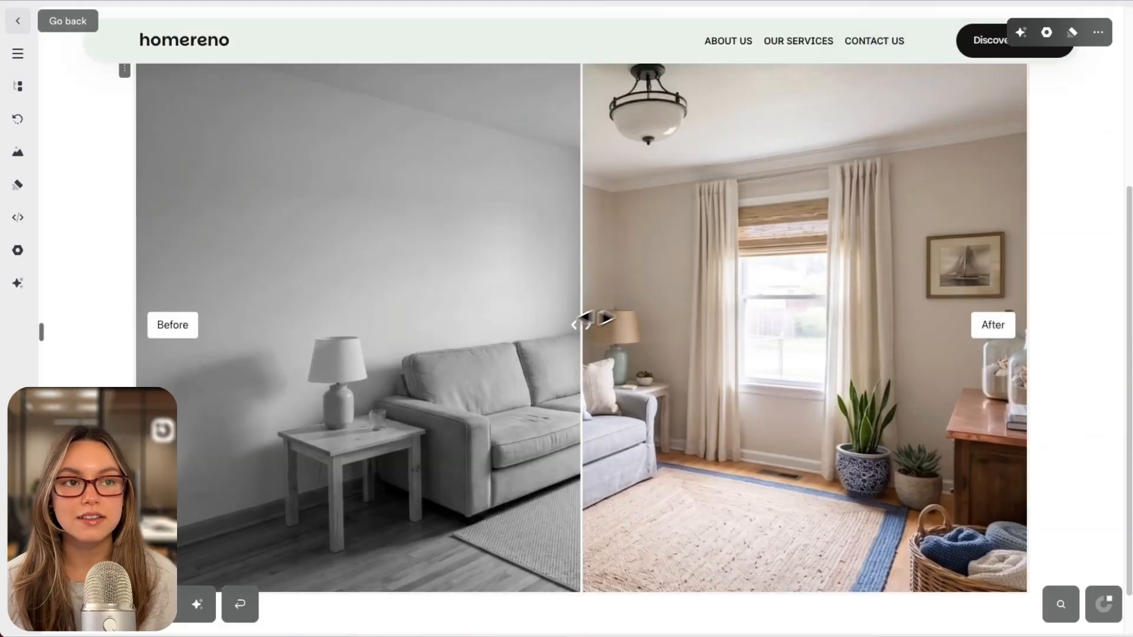
pyautogui.moveTo(590, 320); pyautogui.dragTo(122, 346)
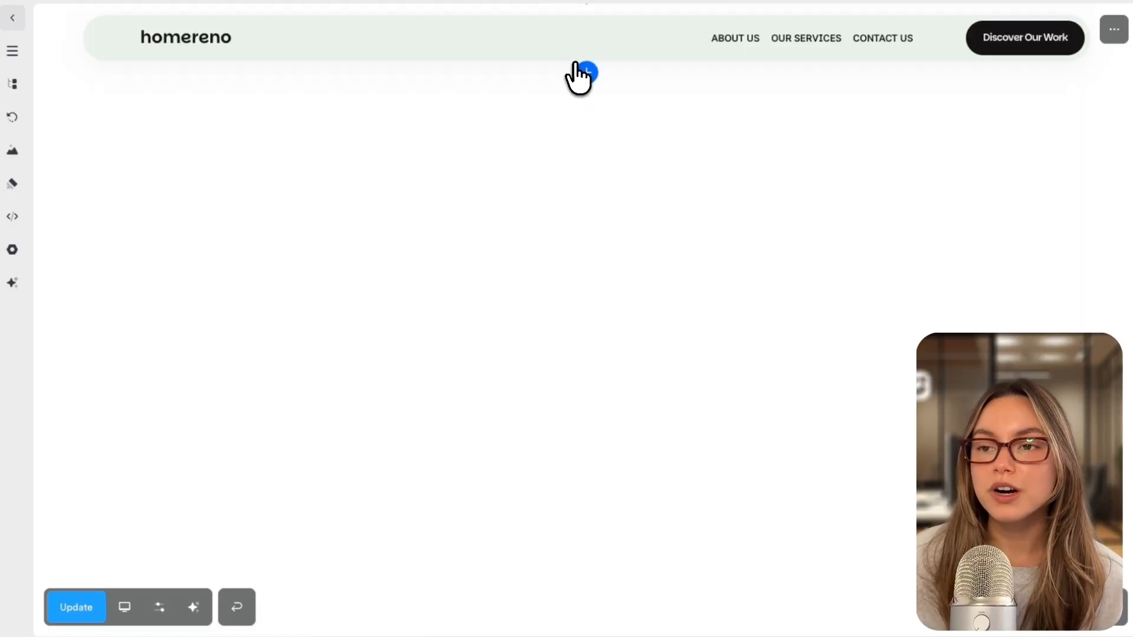
# Add a blank section below the header using the single-block blueprint.
pyautogui.click(586, 74)
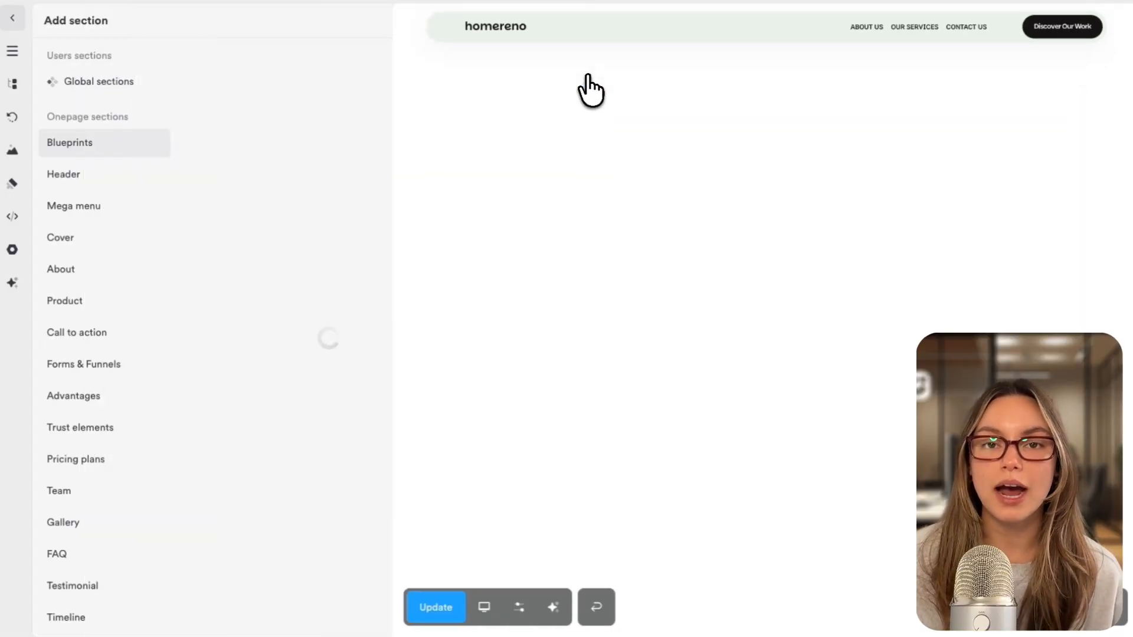
pyautogui.click(369, 147)
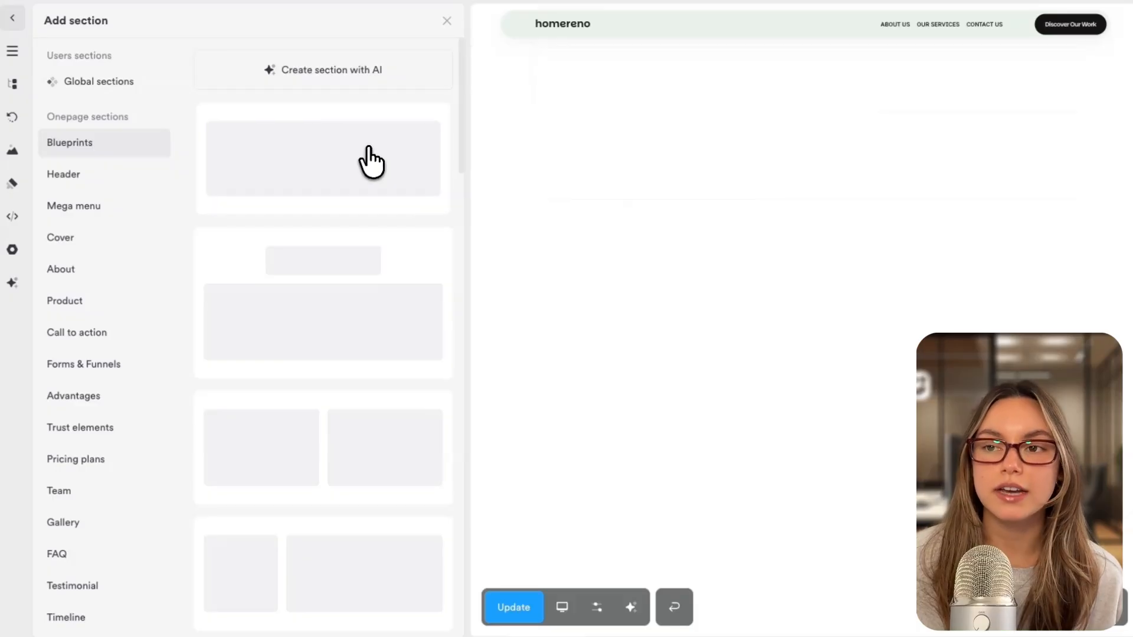
pyautogui.click(712, 293)
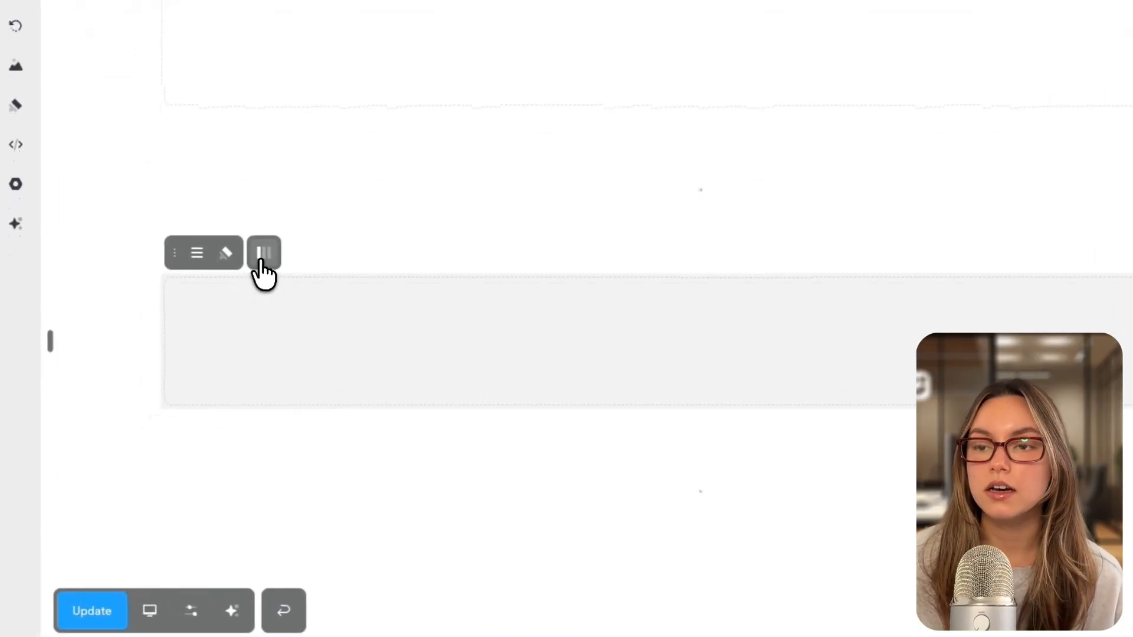
# Change the blank section's layout from Columns to Marquee and add a new item to it.
pyautogui.click(264, 254)
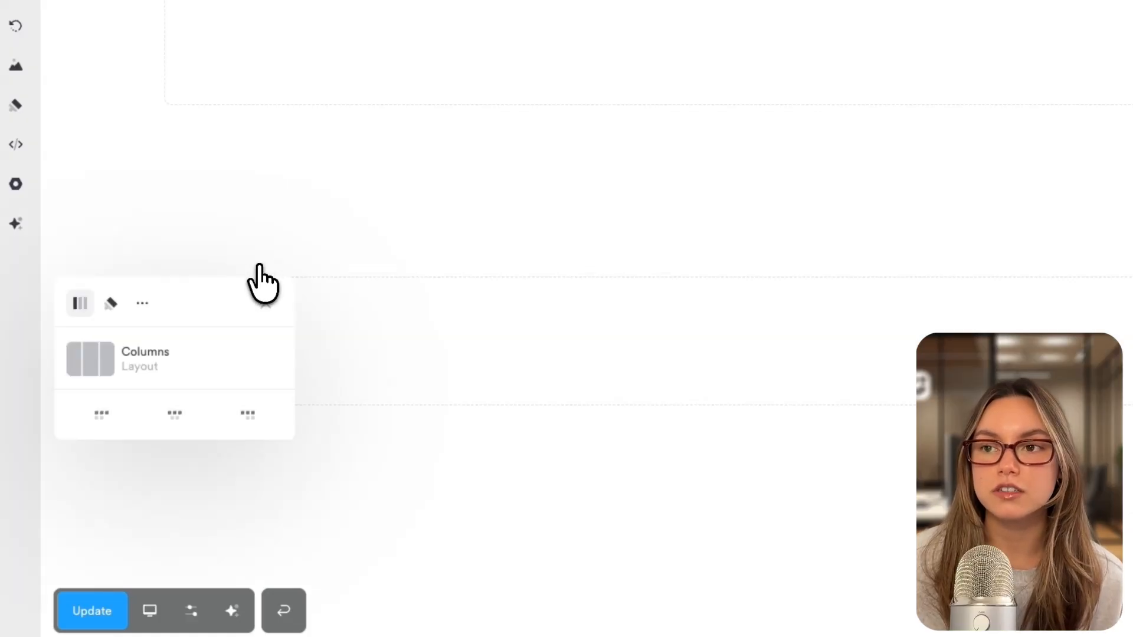
pyautogui.click(219, 357)
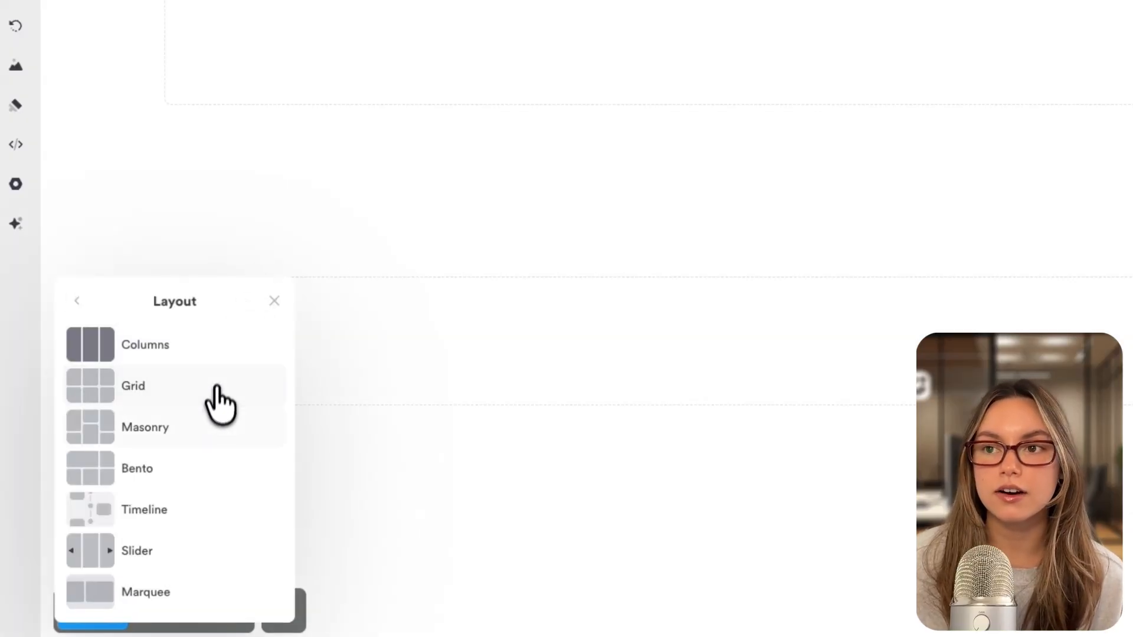
pyautogui.click(178, 594)
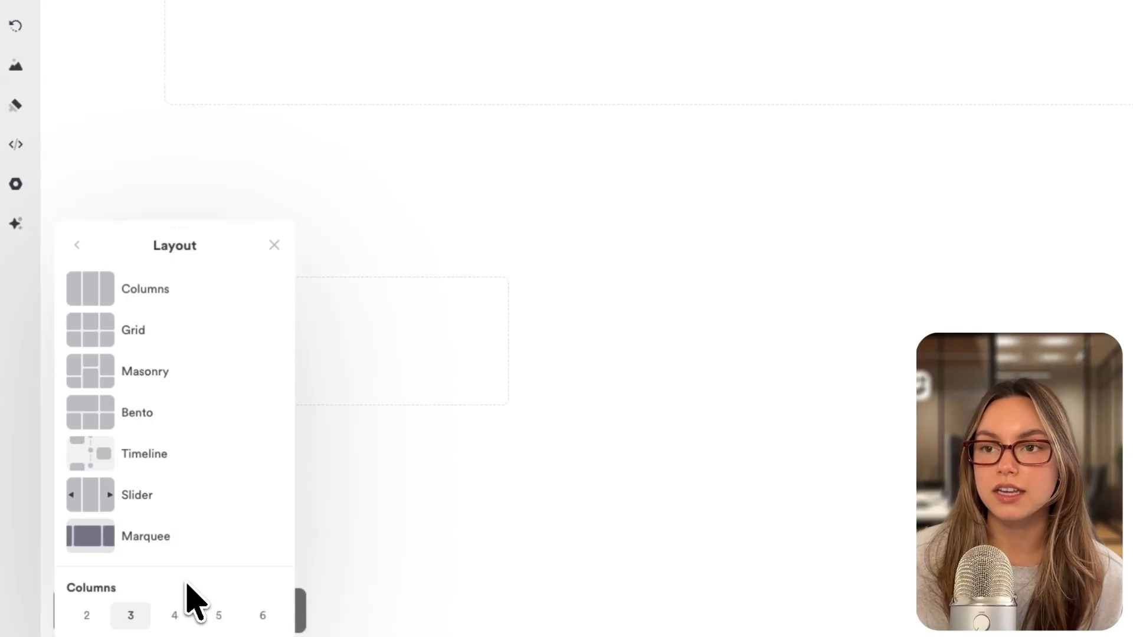
pyautogui.click(384, 523)
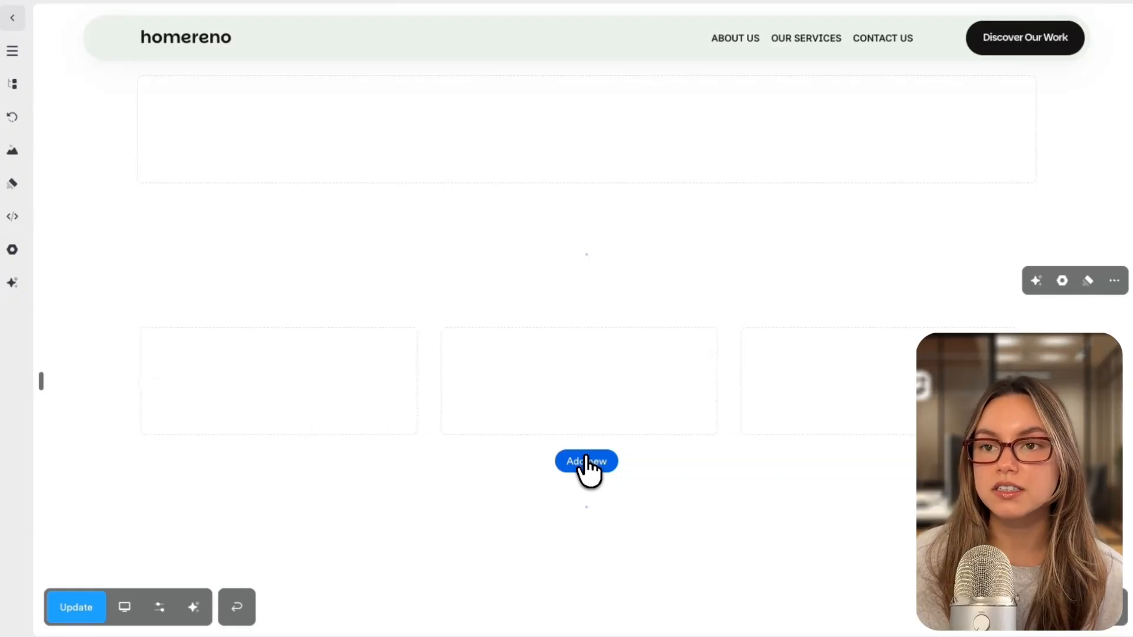
pyautogui.click(586, 461)
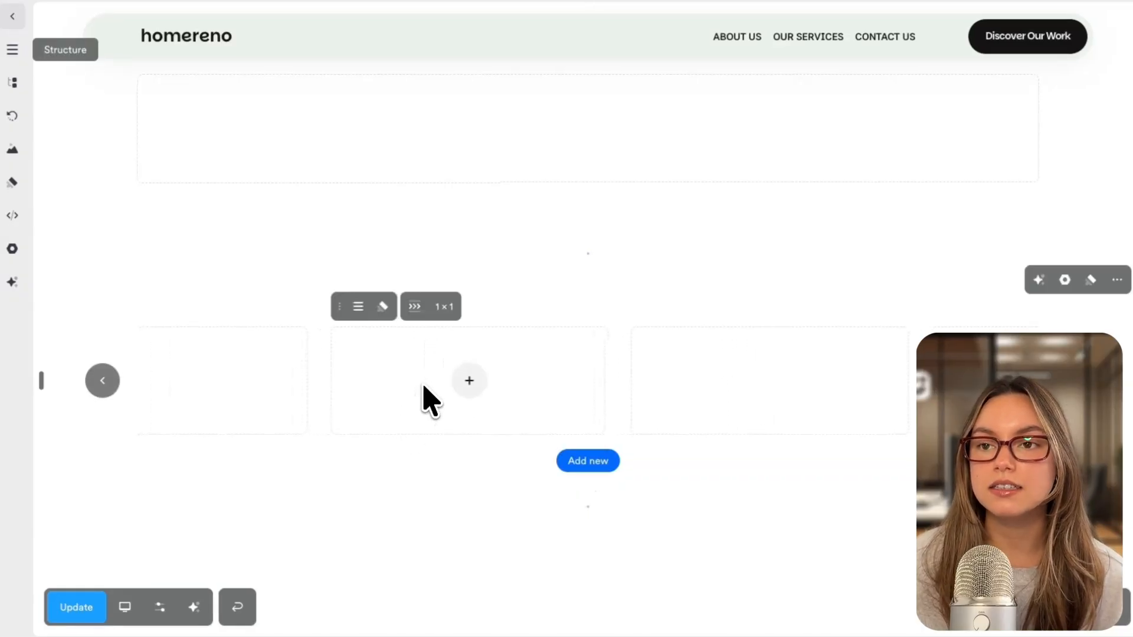
# Preview the marquee with 4 and 2 columns, and return it to 3 columns.
pyautogui.click(415, 306)
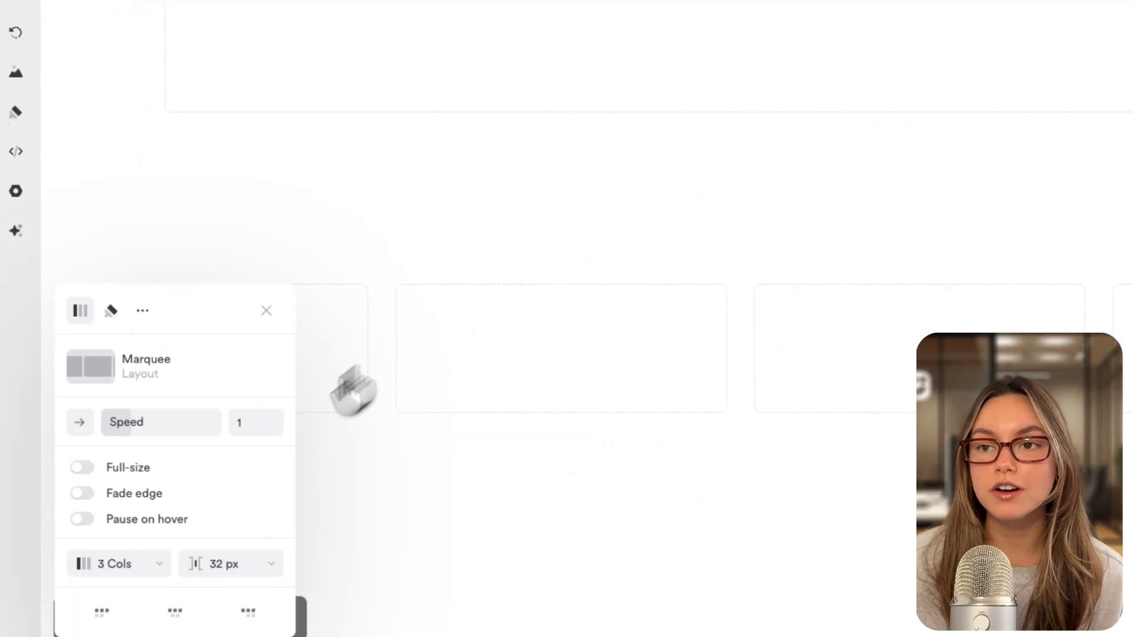
pyautogui.click(142, 567)
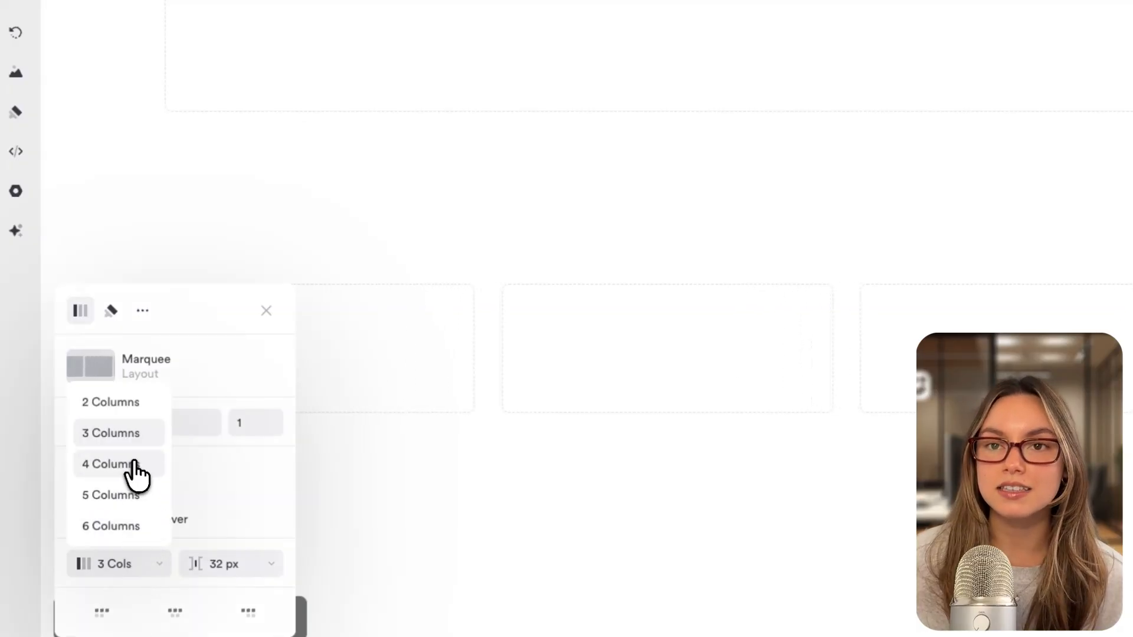
pyautogui.click(136, 466)
pyautogui.click(135, 561)
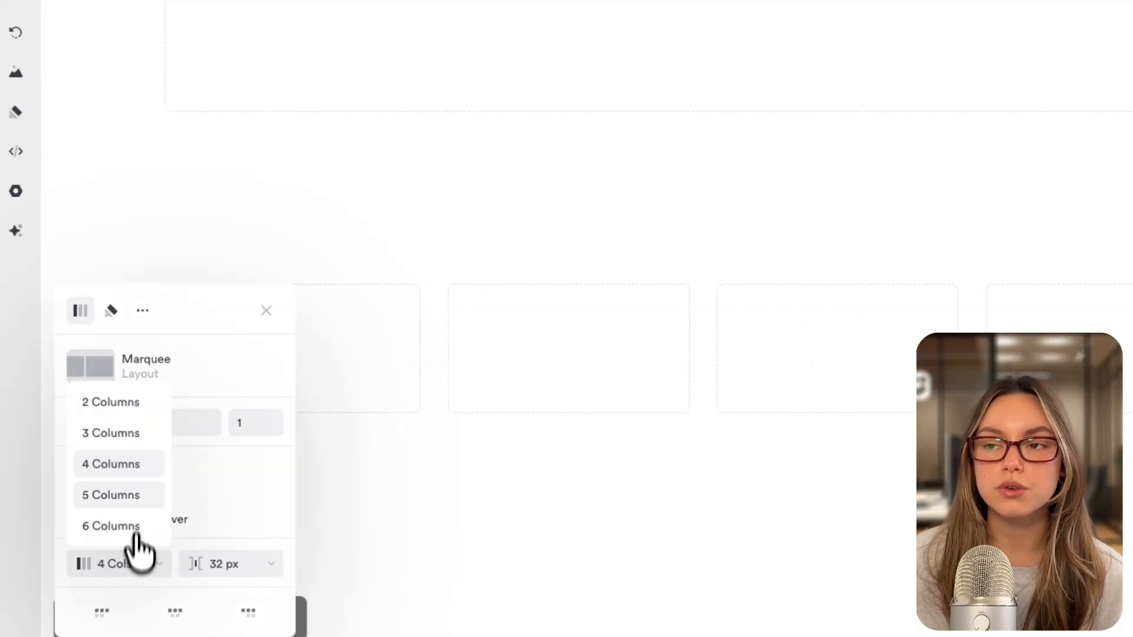
pyautogui.click(130, 406)
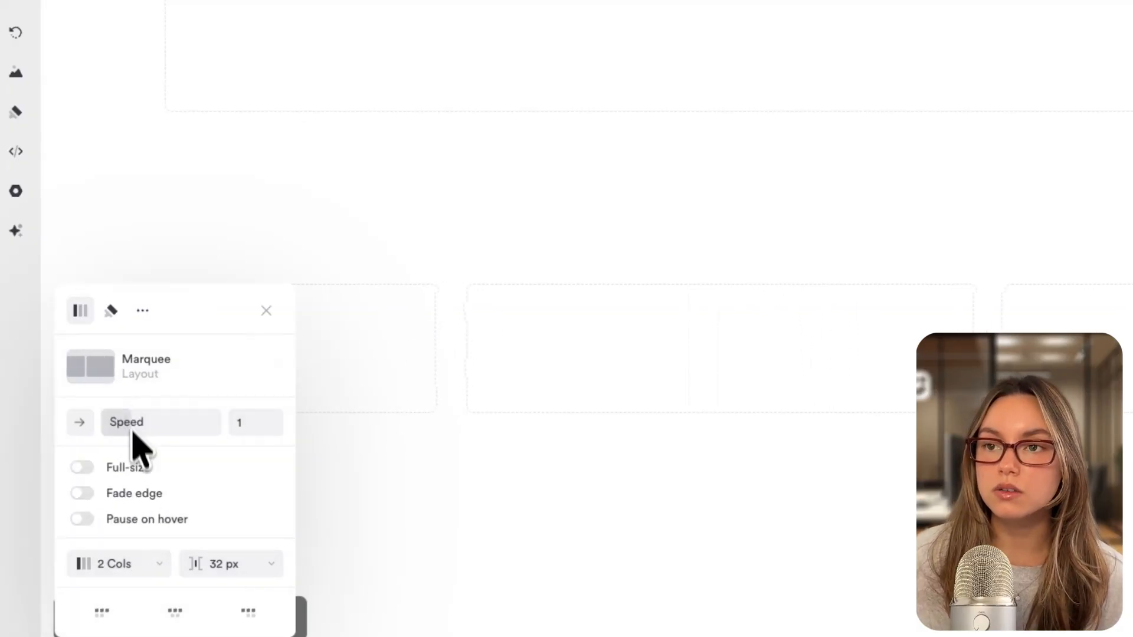
pyautogui.click(124, 563)
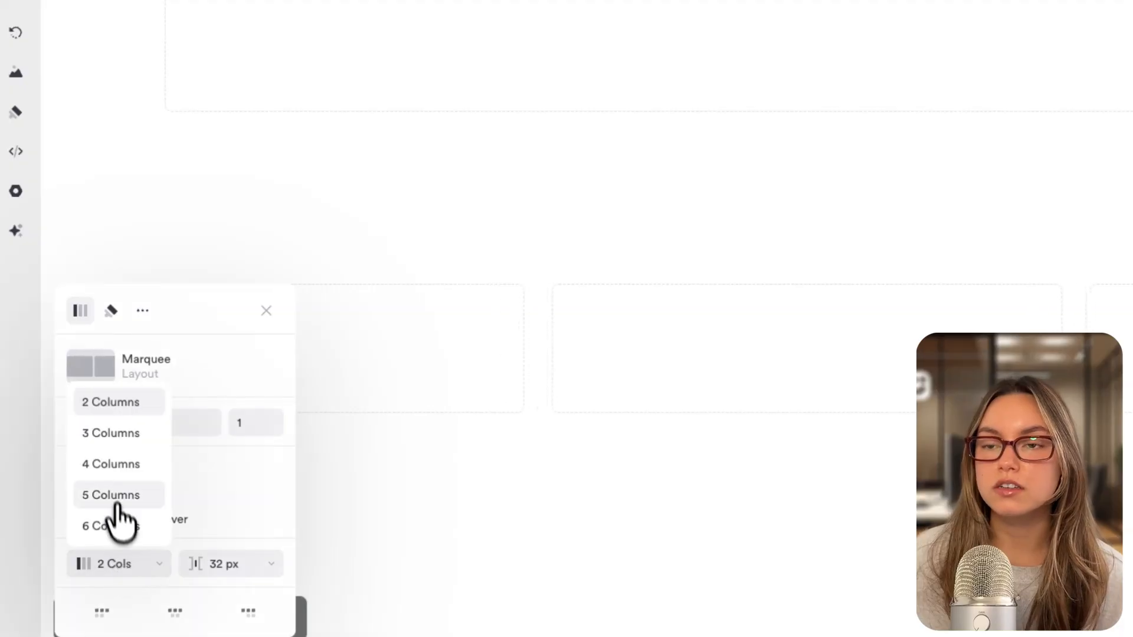
pyautogui.click(125, 435)
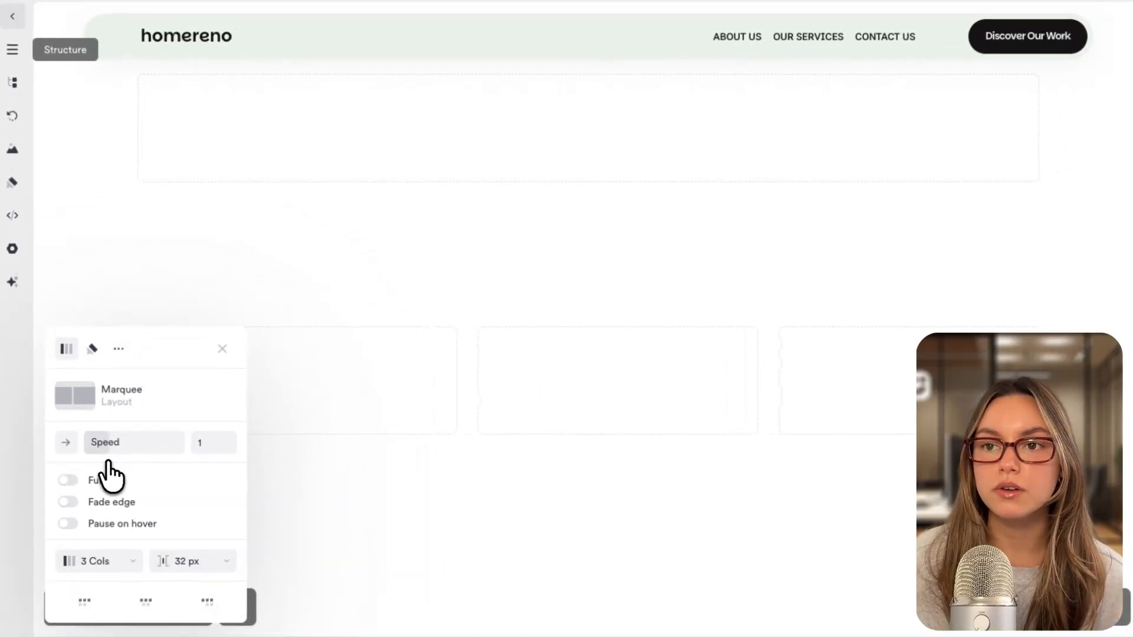
pyautogui.click(412, 421)
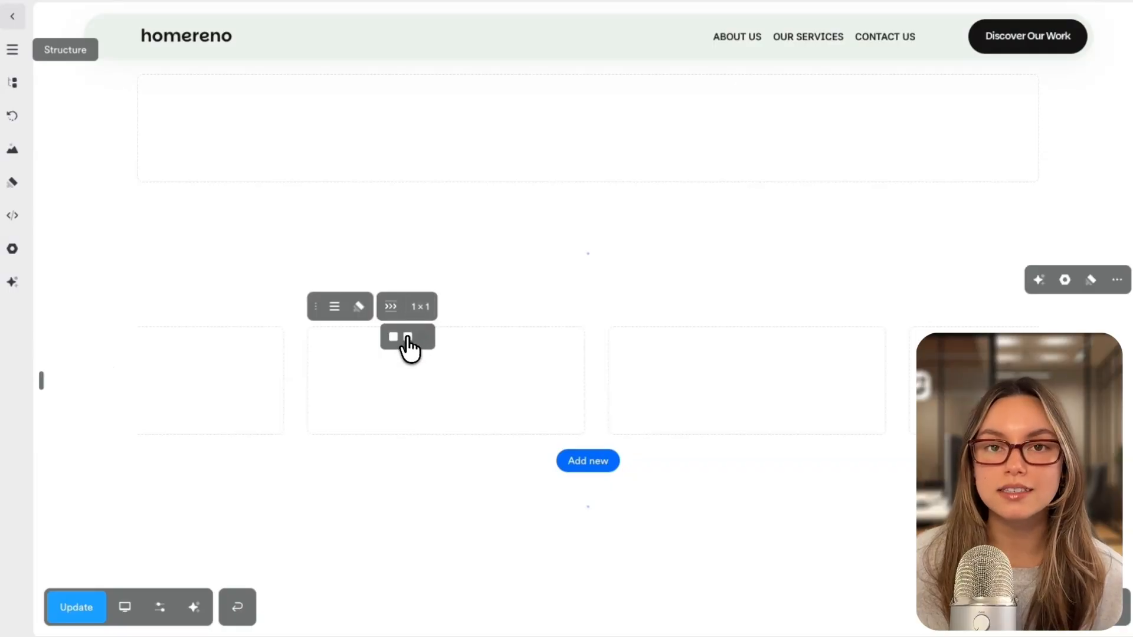
# Preview one marquee item at 2 × 1 and 3 × 1, and return it to 1 × 1.
pyautogui.click(408, 338)
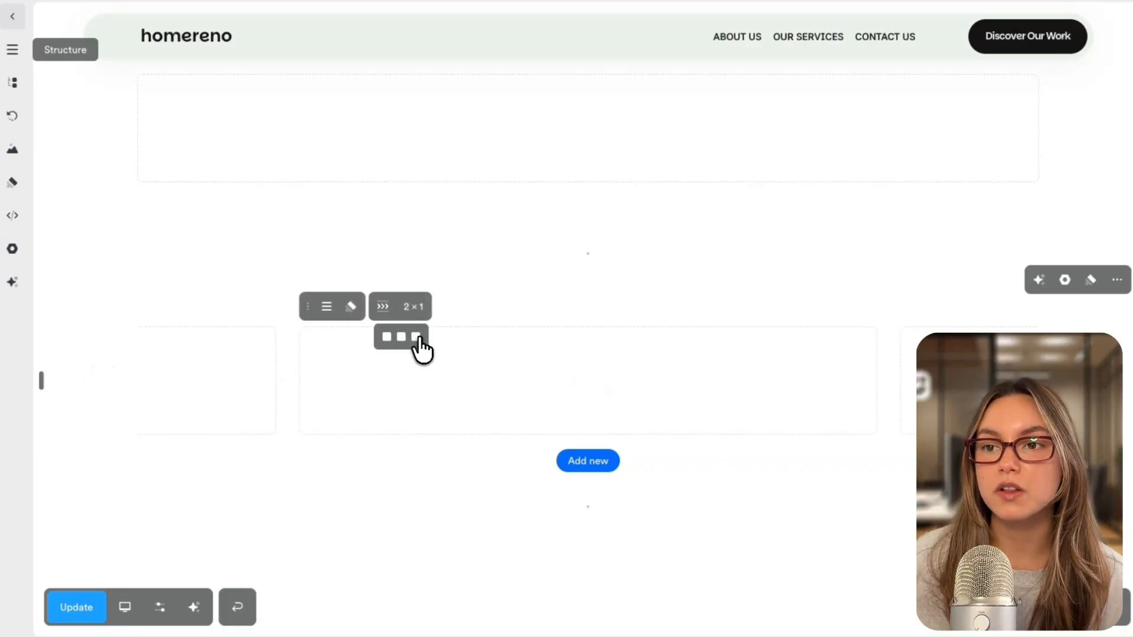
pyautogui.click(416, 338)
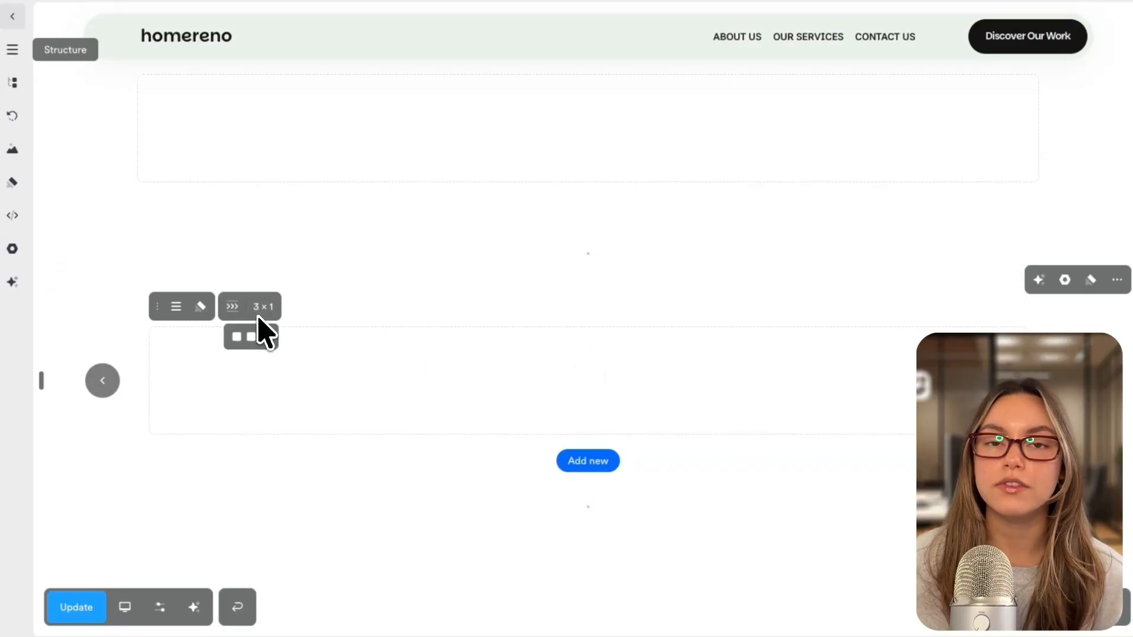
pyautogui.click(239, 338)
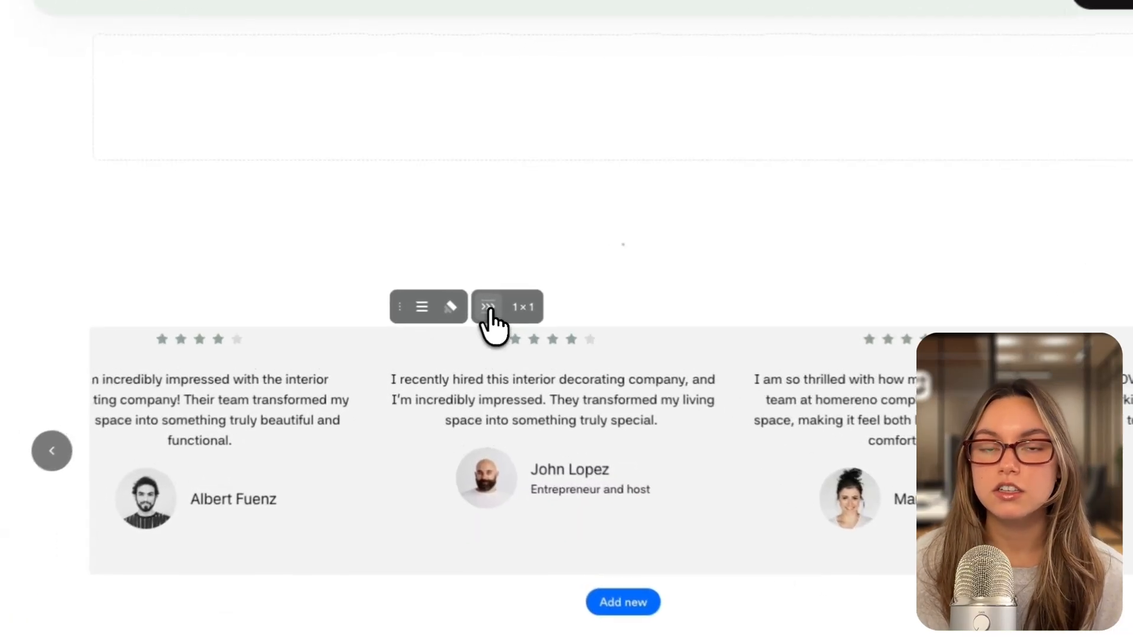
# Set the testimonial marquee's speed to 1.3, and preview the leftward direction before restoring the rightward one.
pyautogui.click(489, 309)
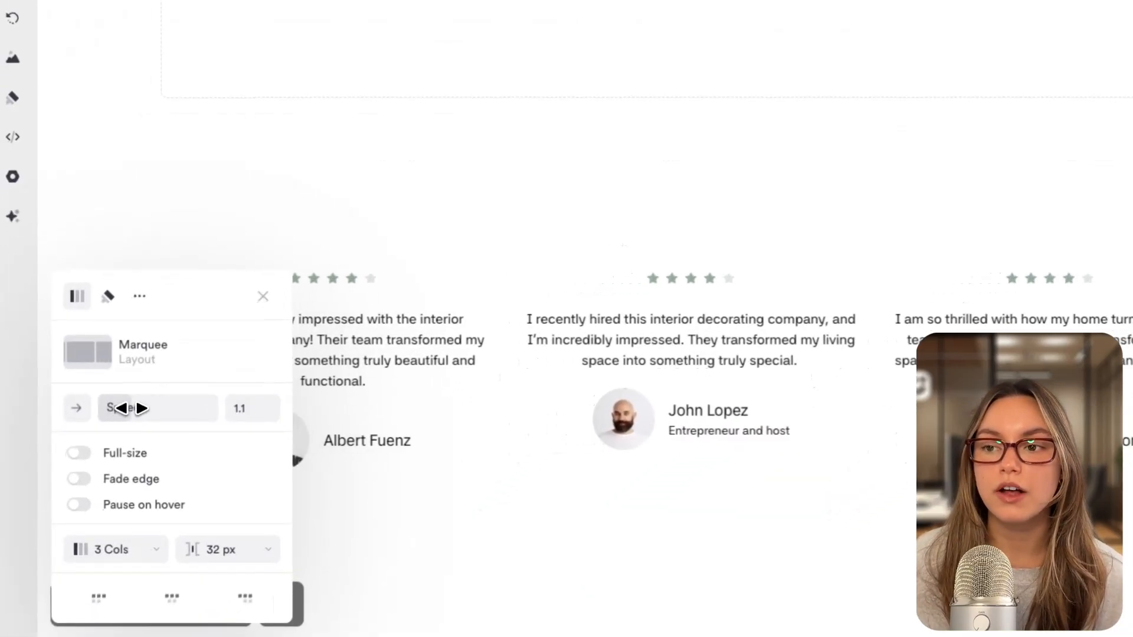
pyautogui.moveTo(131, 409)
pyautogui.mouseDown()
pyautogui.moveTo(161, 407)
pyautogui.moveTo(128, 407)
pyautogui.mouseUp()
pyautogui.click(75, 409)
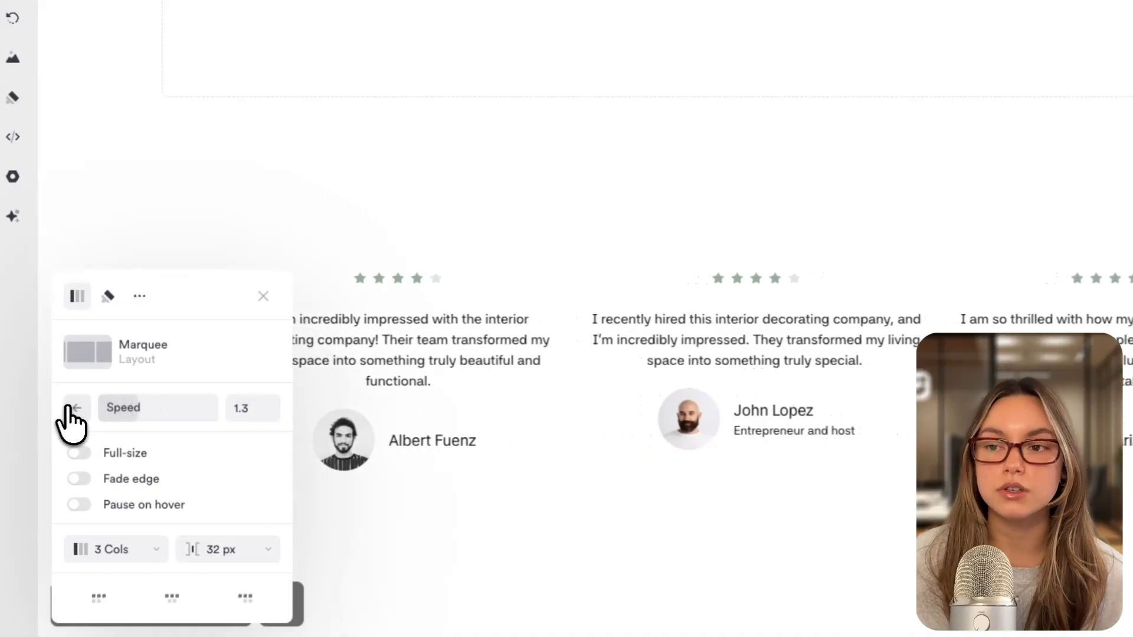
pyautogui.click(68, 409)
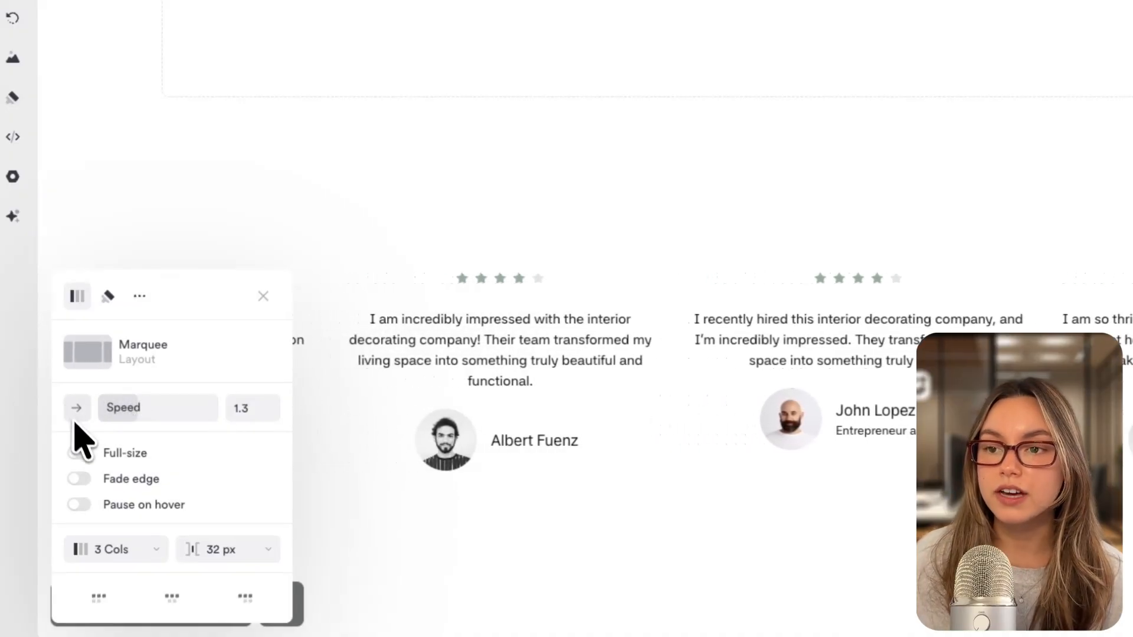
# Enable Fade edge and Pause on hover for the testimonial marquee.
pyautogui.click(78, 478)
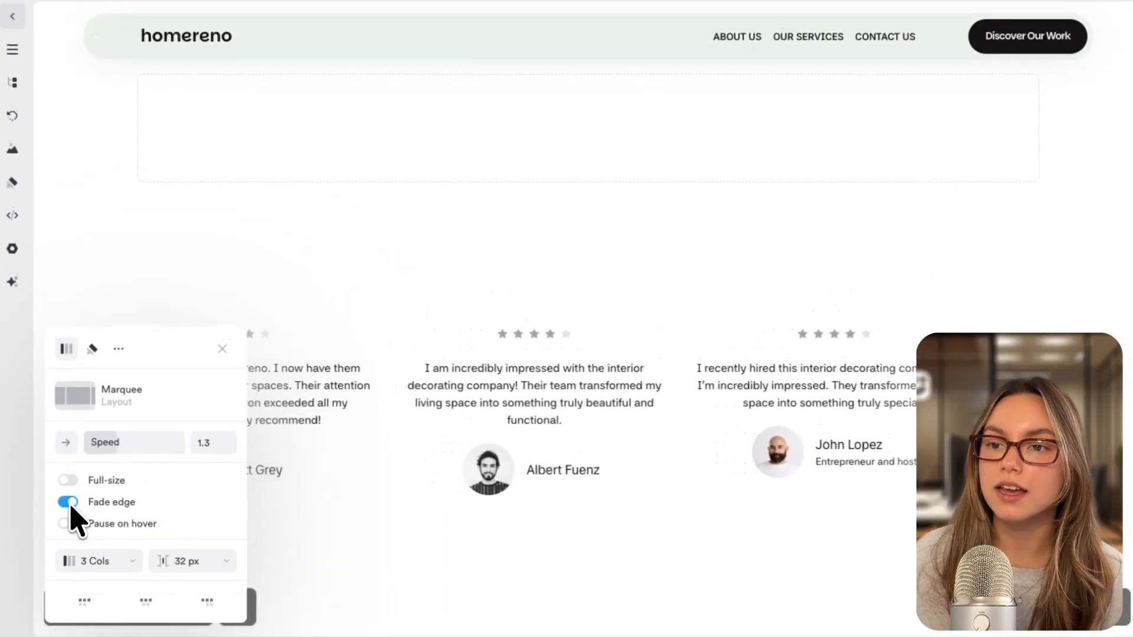
pyautogui.moveTo(151, 347); pyautogui.dragTo(187, 58)
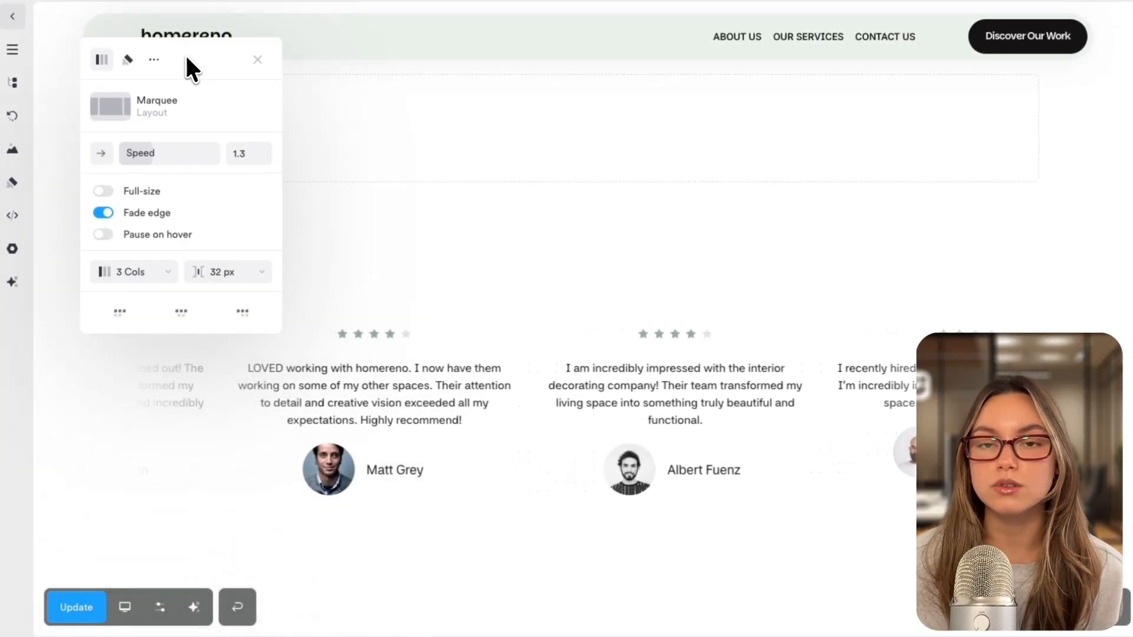
pyautogui.click(104, 235)
pyautogui.click(406, 286)
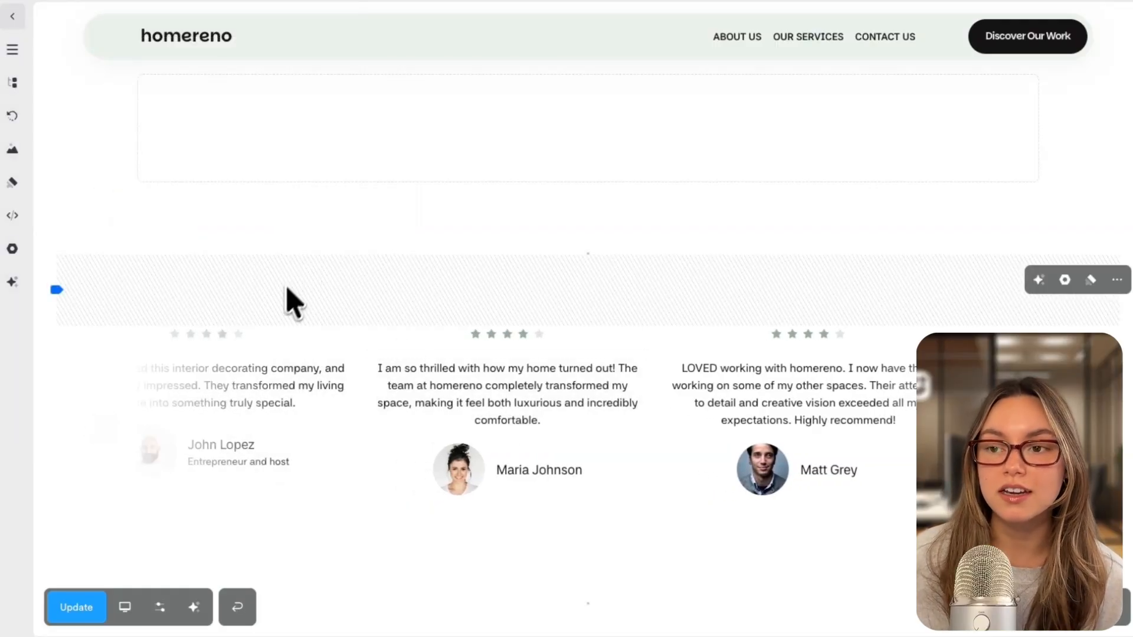
# Preview the Solid and Outline frame styles on the testimonial marquee, and return it to Transparent.
pyautogui.moveTo(263, 329)
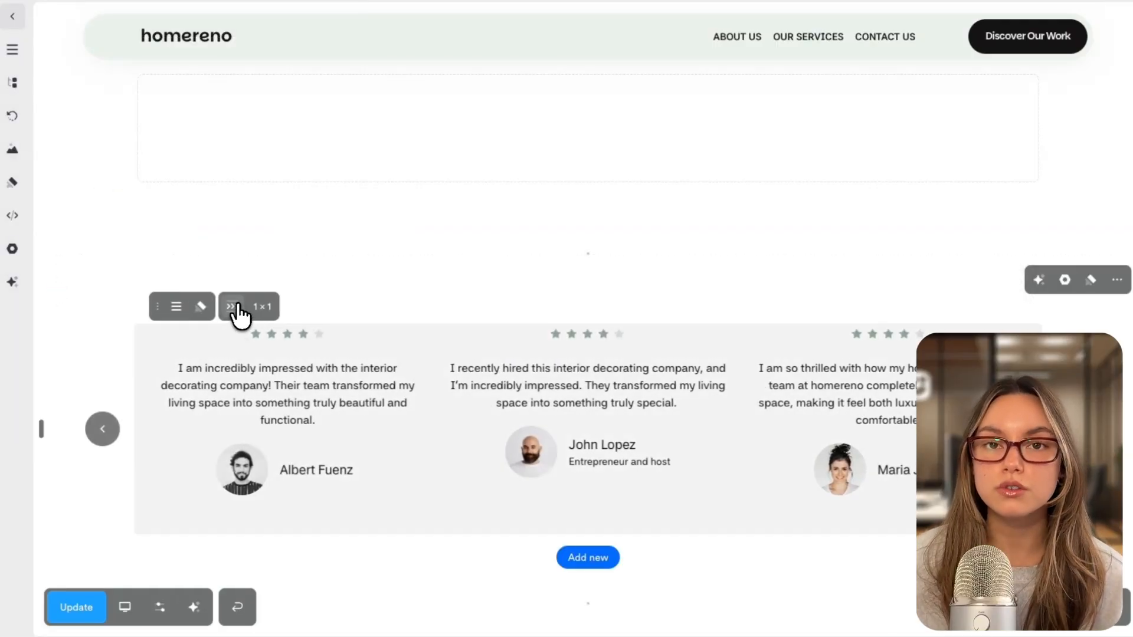
pyautogui.click(236, 306)
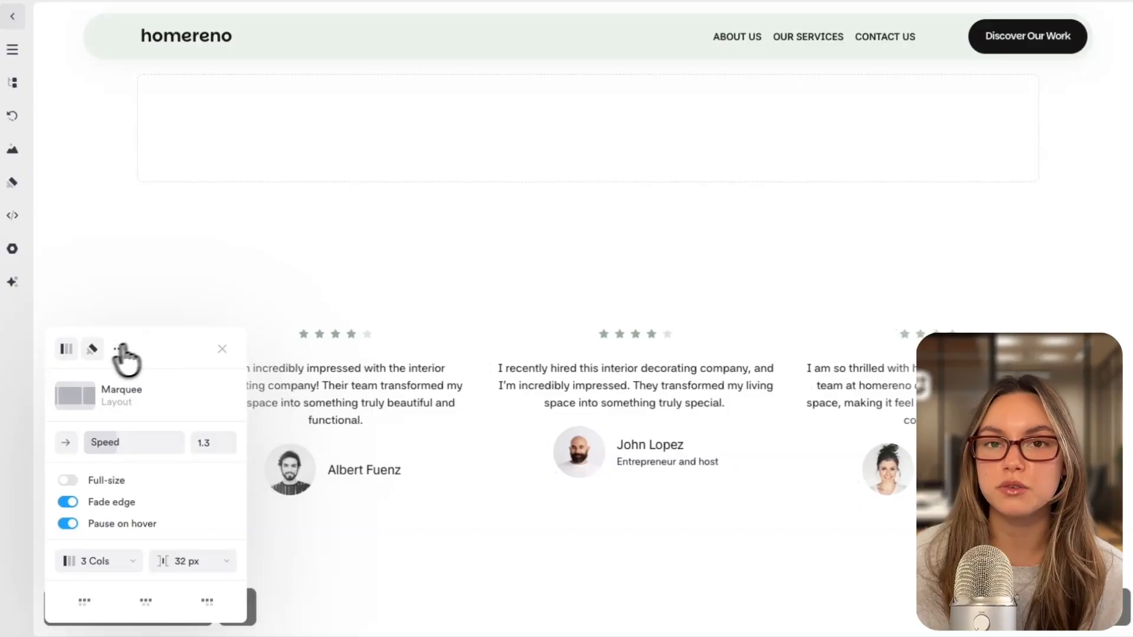
pyautogui.click(92, 349)
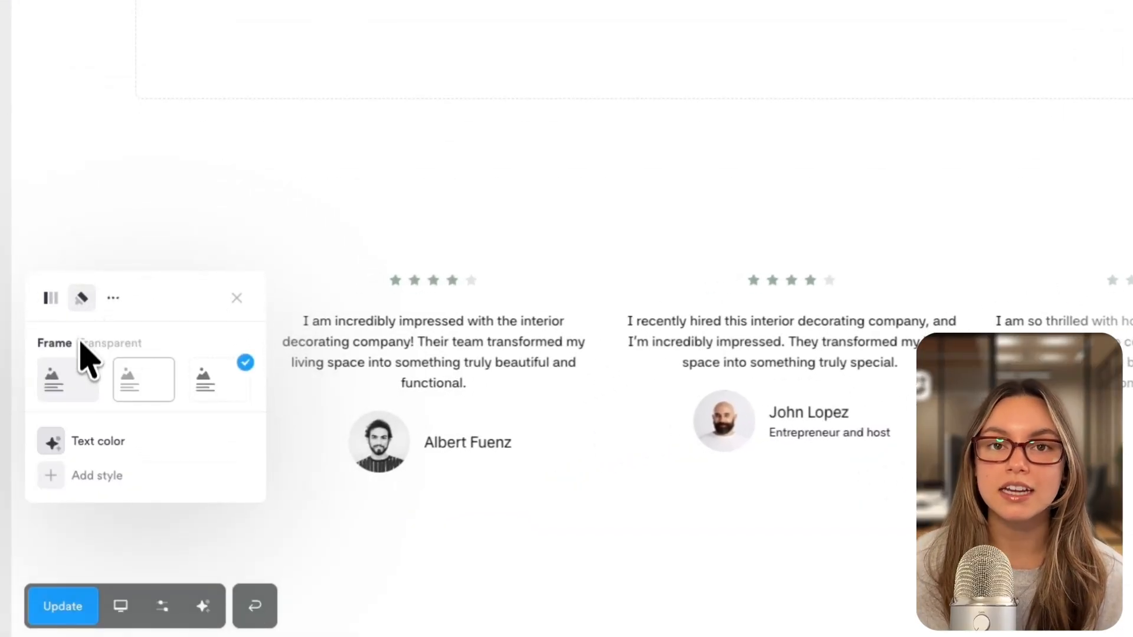
pyautogui.click(69, 379)
pyautogui.click(145, 401)
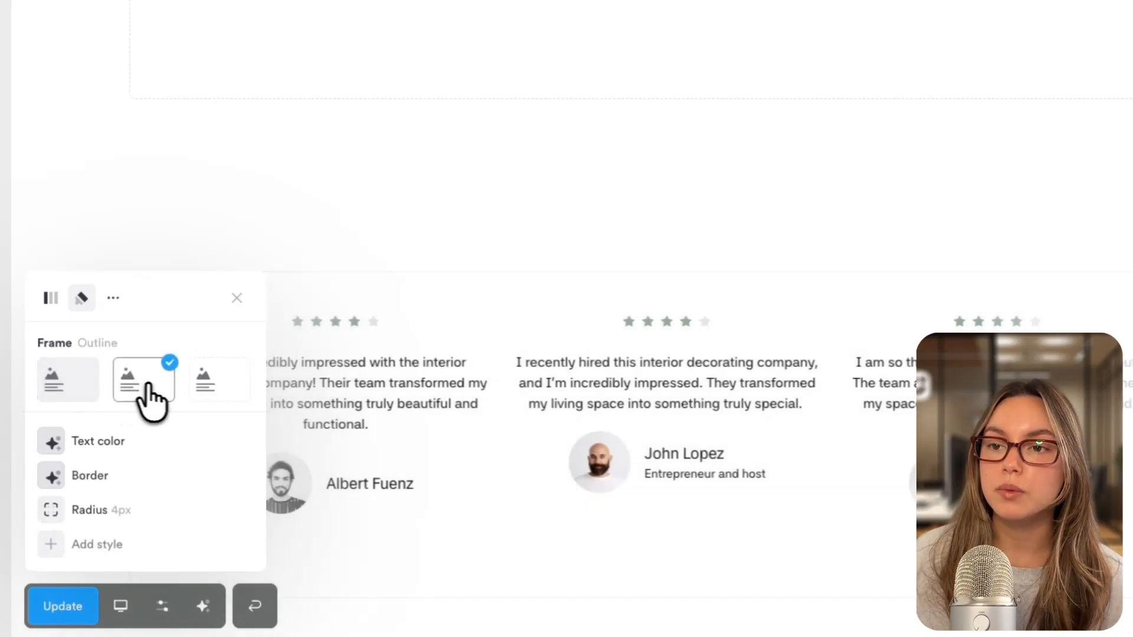
pyautogui.click(206, 401)
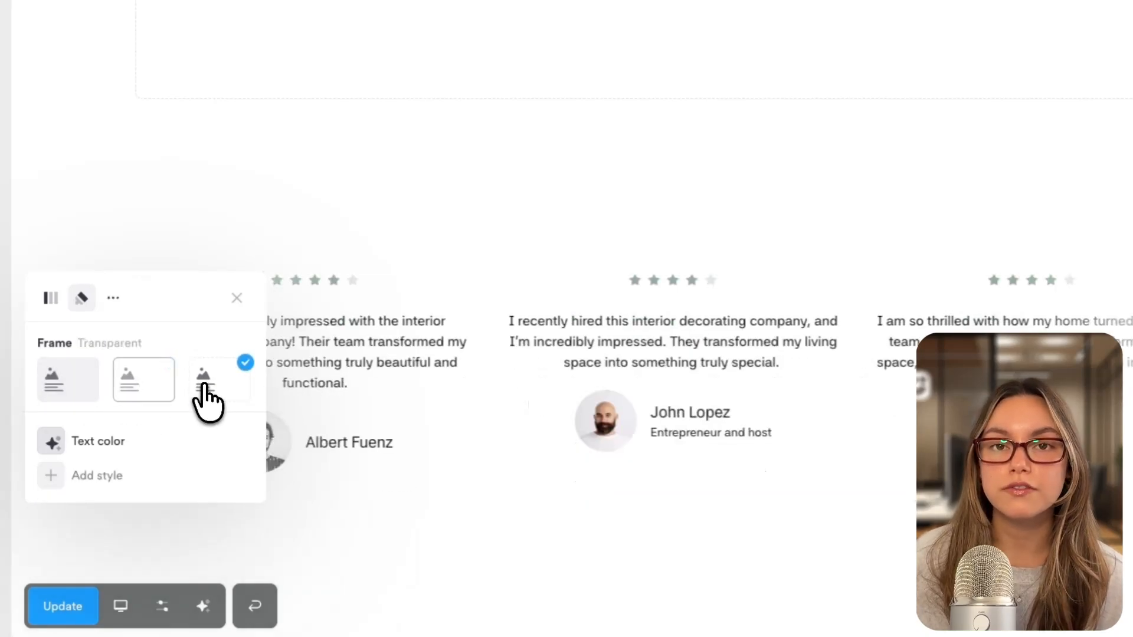
# Try a Solid frame with a green linear gradient background on the testimonial marquee, and switch its frame to Outline.
pyautogui.click(66, 394)
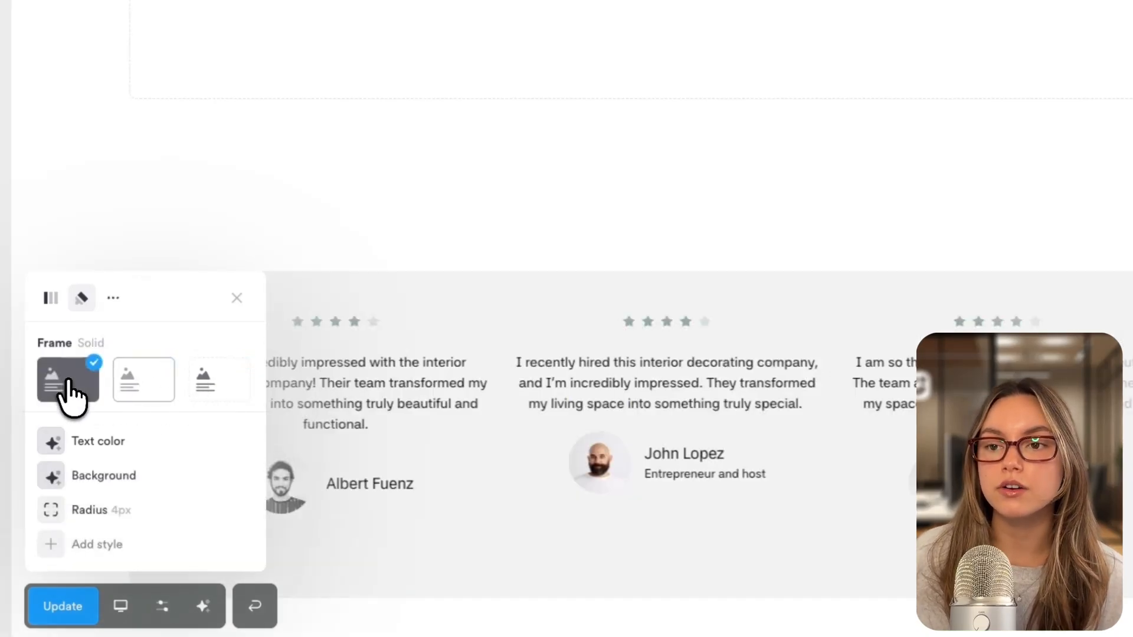
pyautogui.click(98, 477)
pyautogui.click(185, 346)
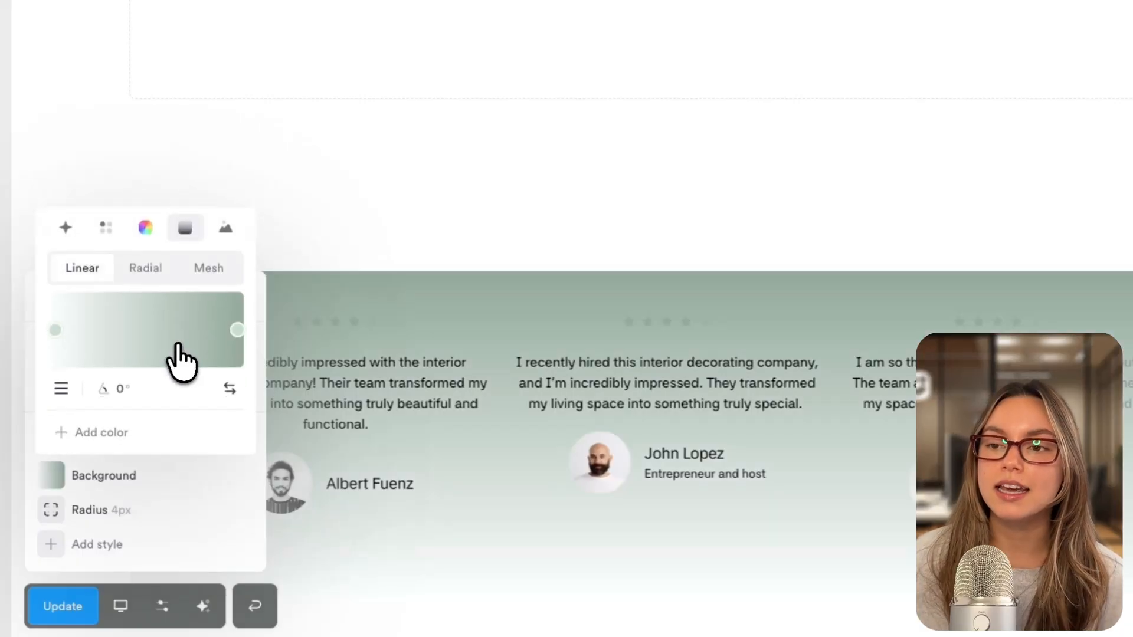
pyautogui.moveTo(225, 327); pyautogui.dragTo(297, 369)
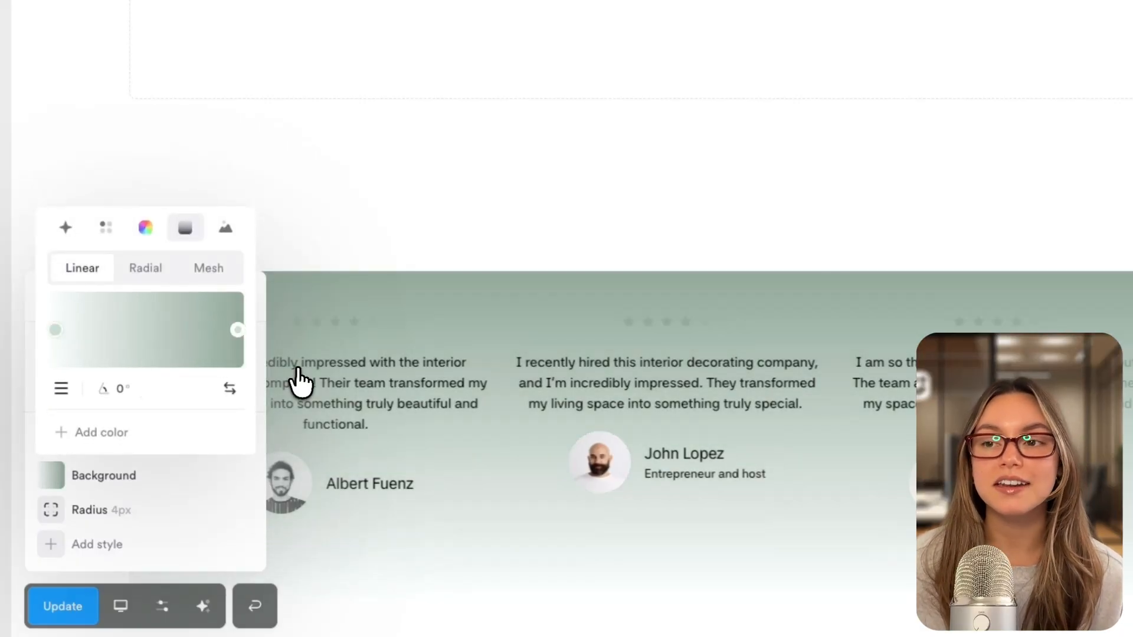
pyautogui.click(120, 537)
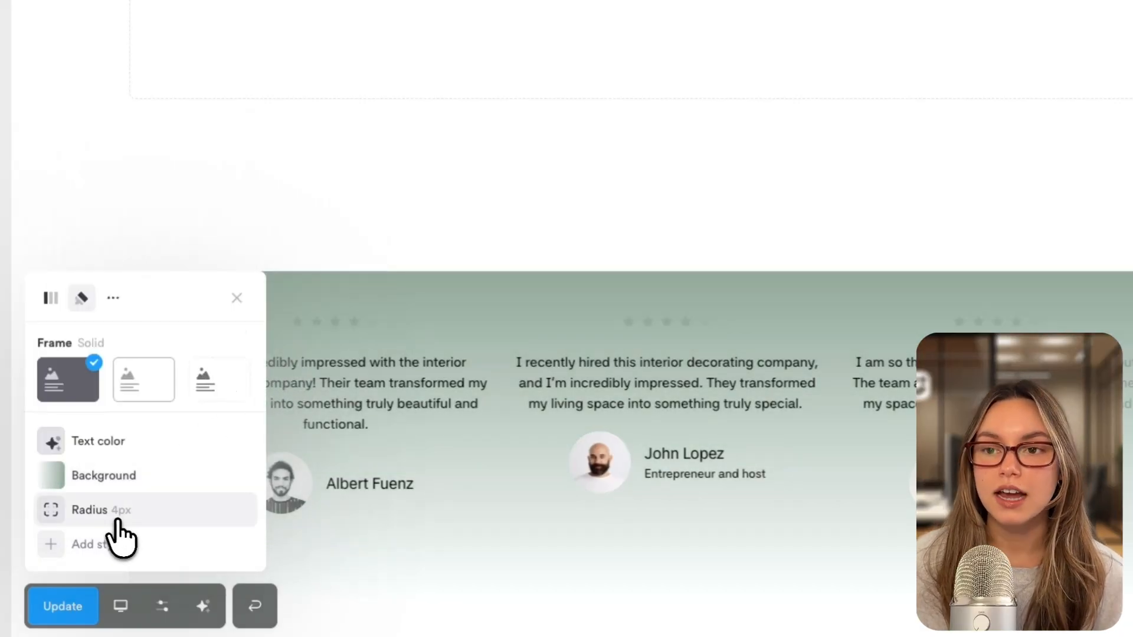
pyautogui.click(144, 398)
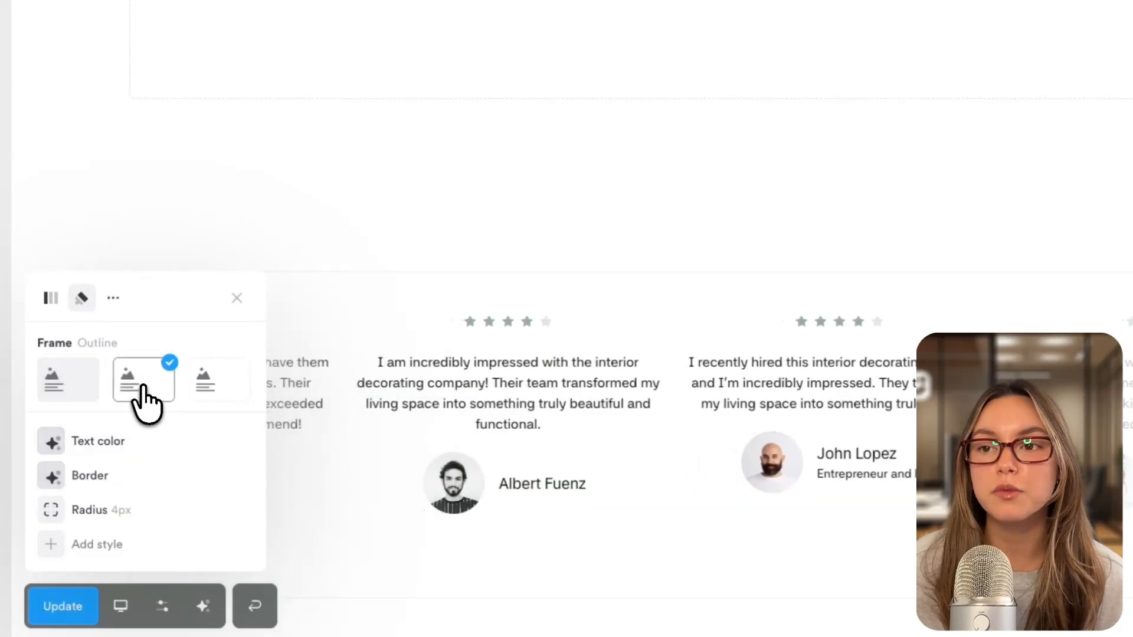